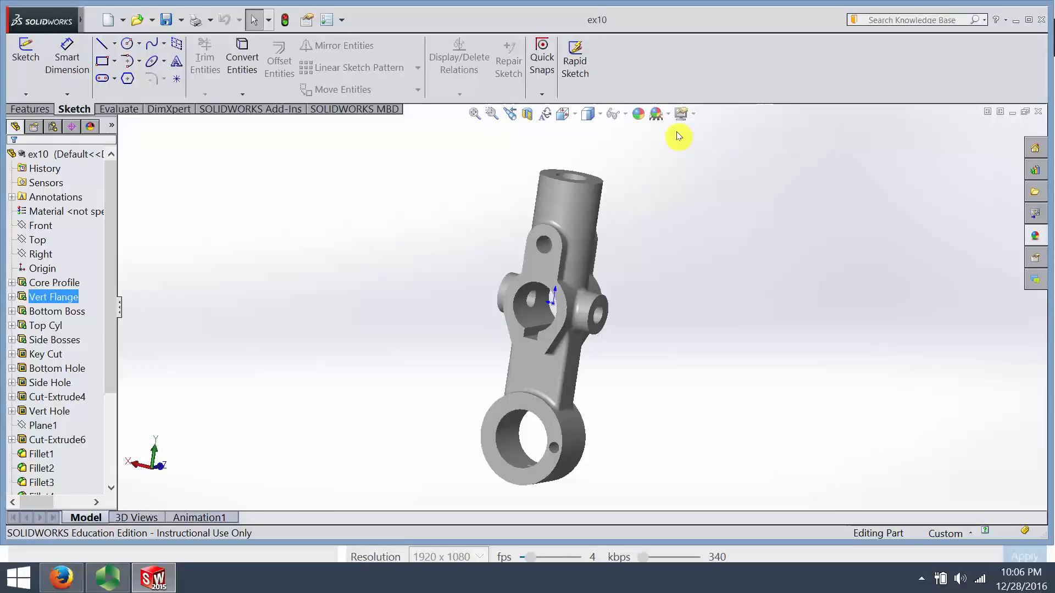
Make a new assembly from the ex10 part and place the part in it as the first component.
mouse_move(436, 324)
middle_down()
mouse_move(473, 287)
mouse_move(435, 313)
middle_up()
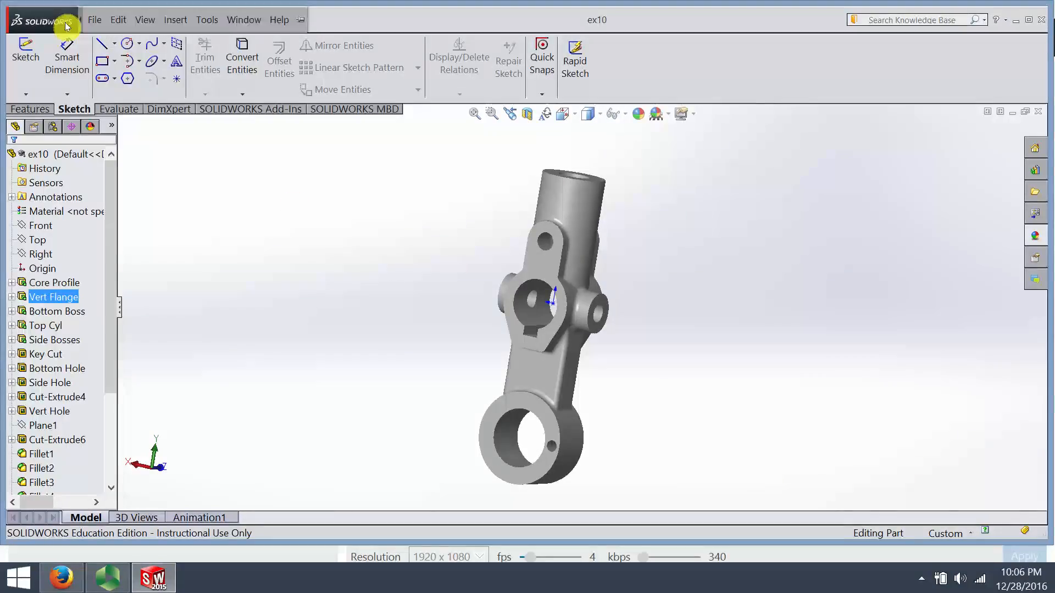
click(97, 21)
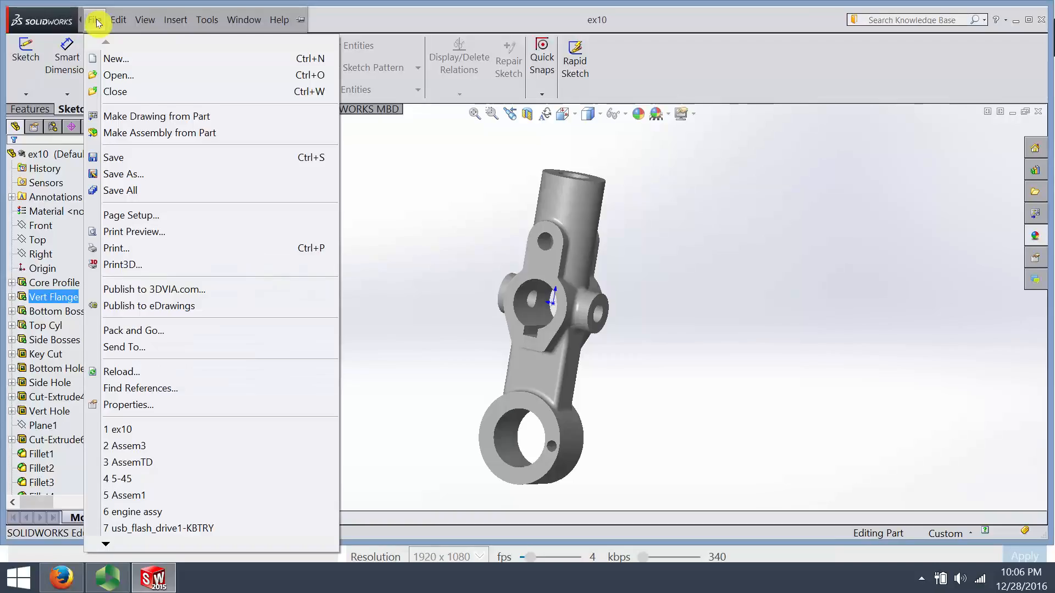
click(169, 133)
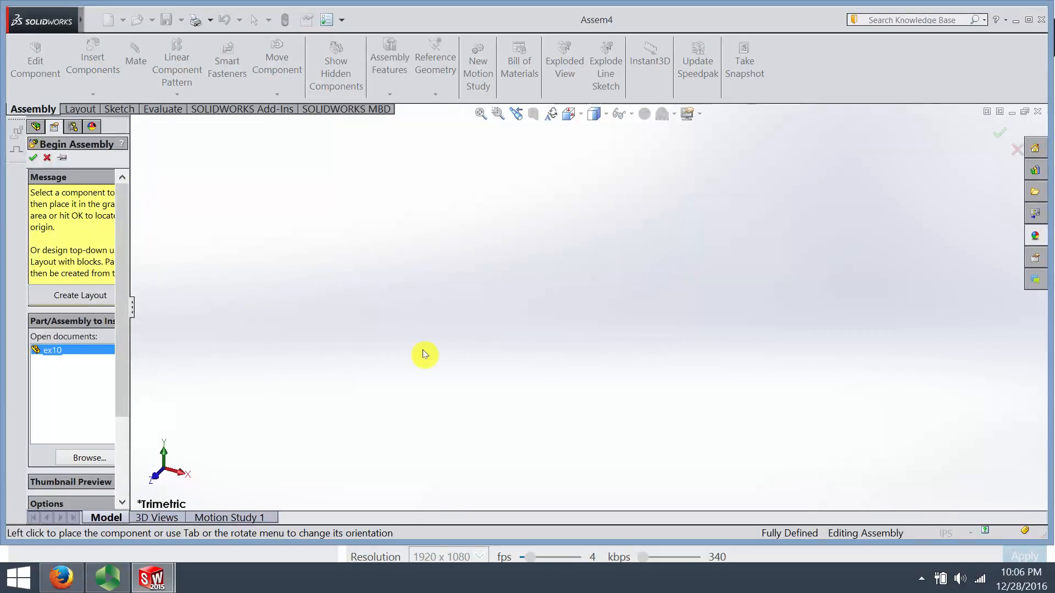
click(551, 326)
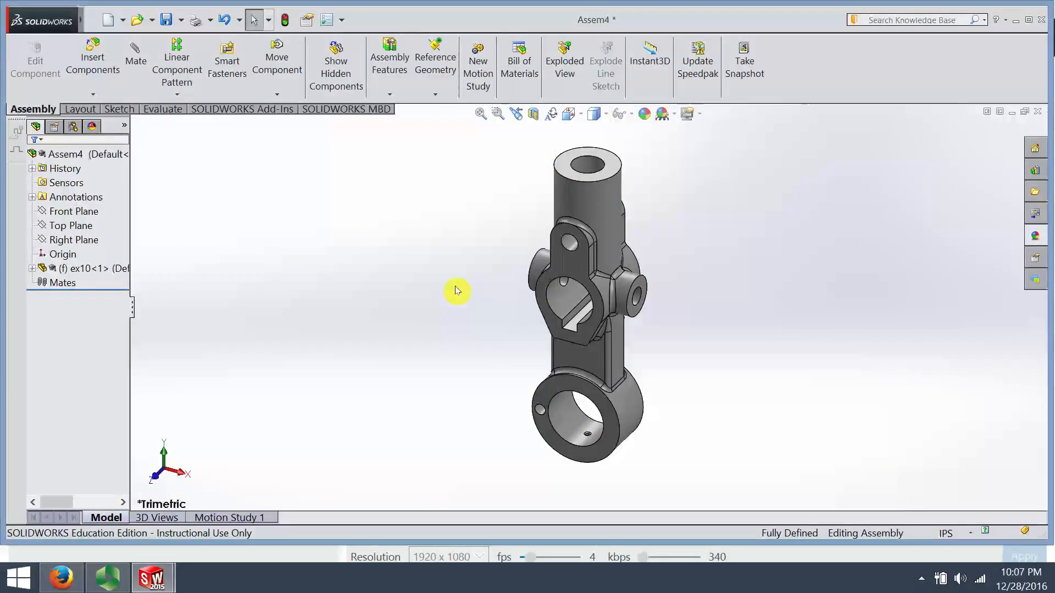
Insert a new part into the assembly, positioned on the front face of the vertical flange.
click(570, 266)
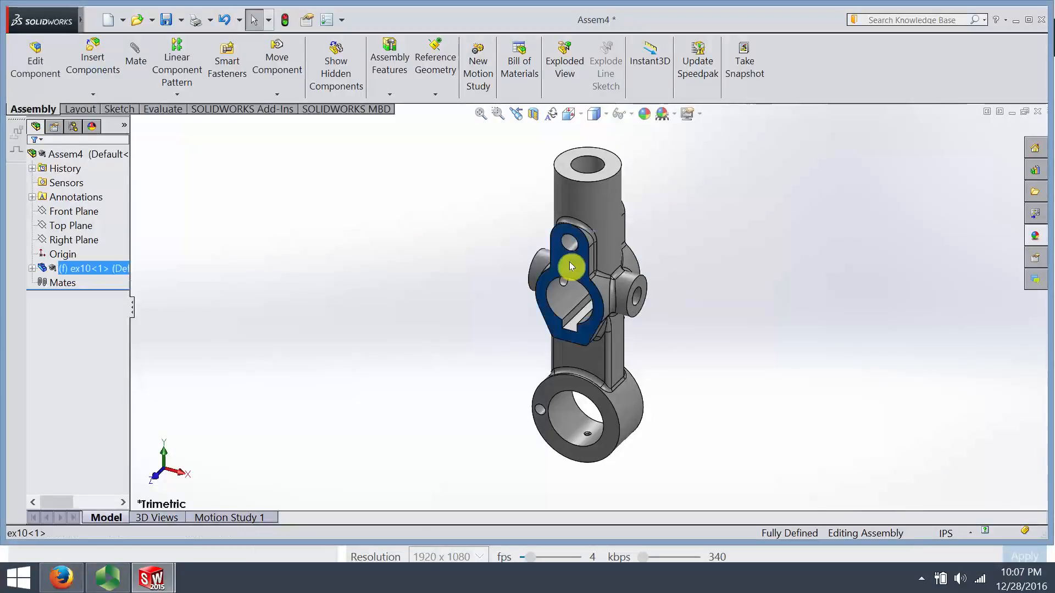
click(476, 295)
scroll(603, 335, down, 2)
key(f)
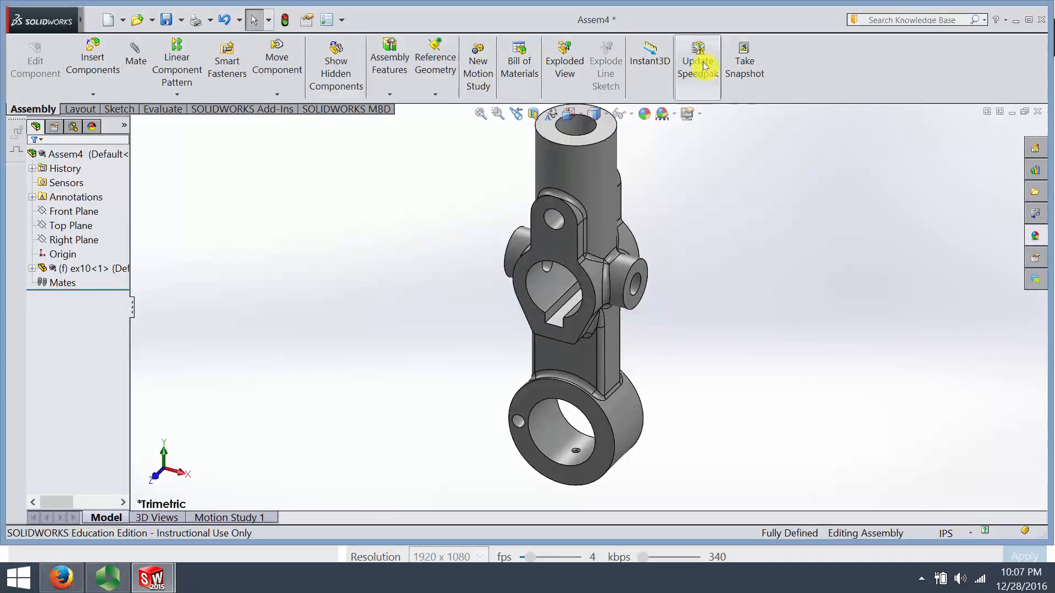
click(93, 93)
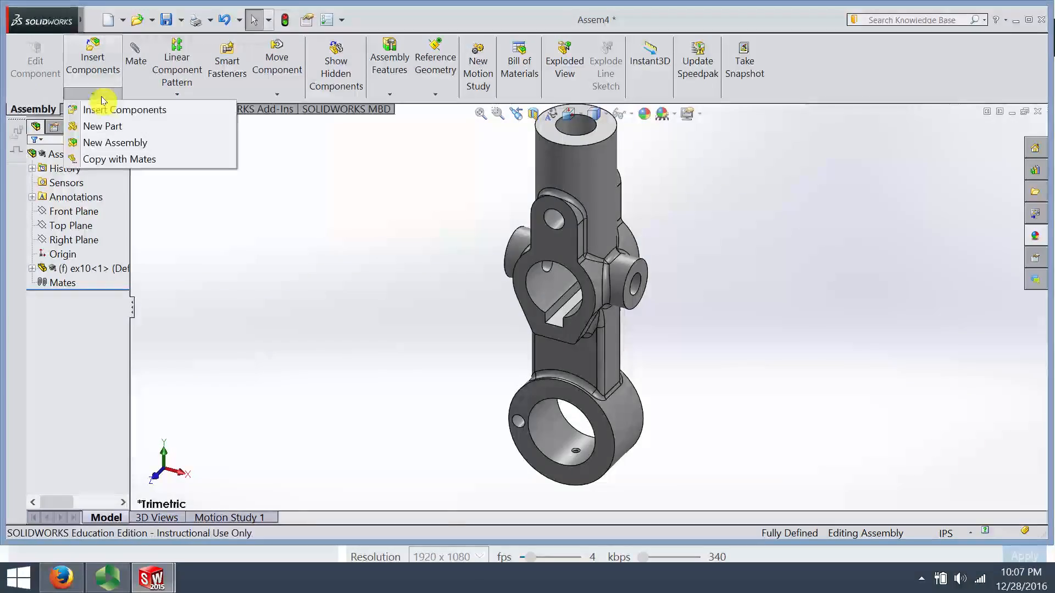
click(120, 133)
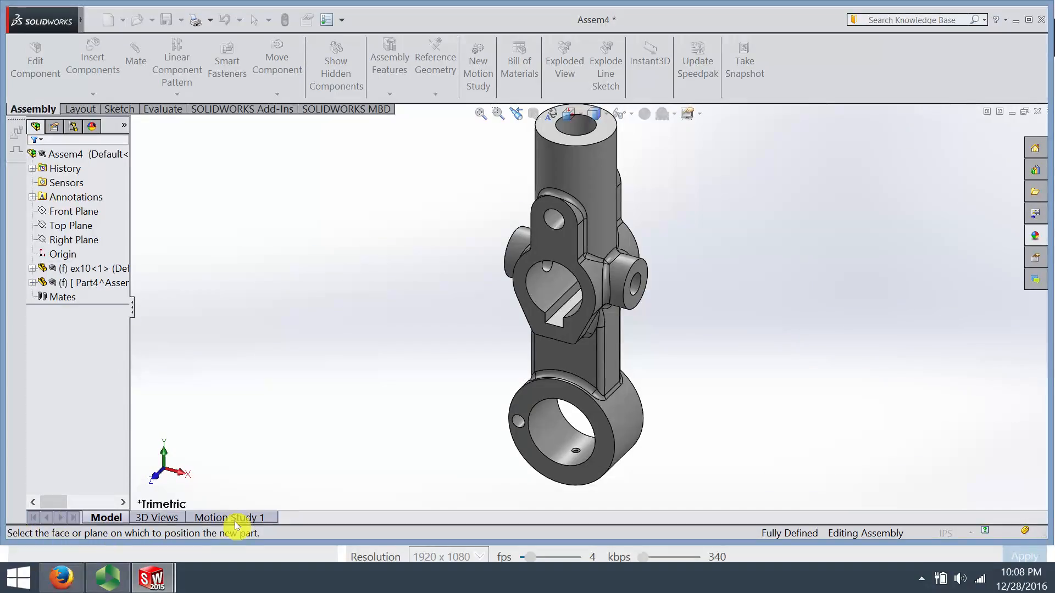
click(560, 248)
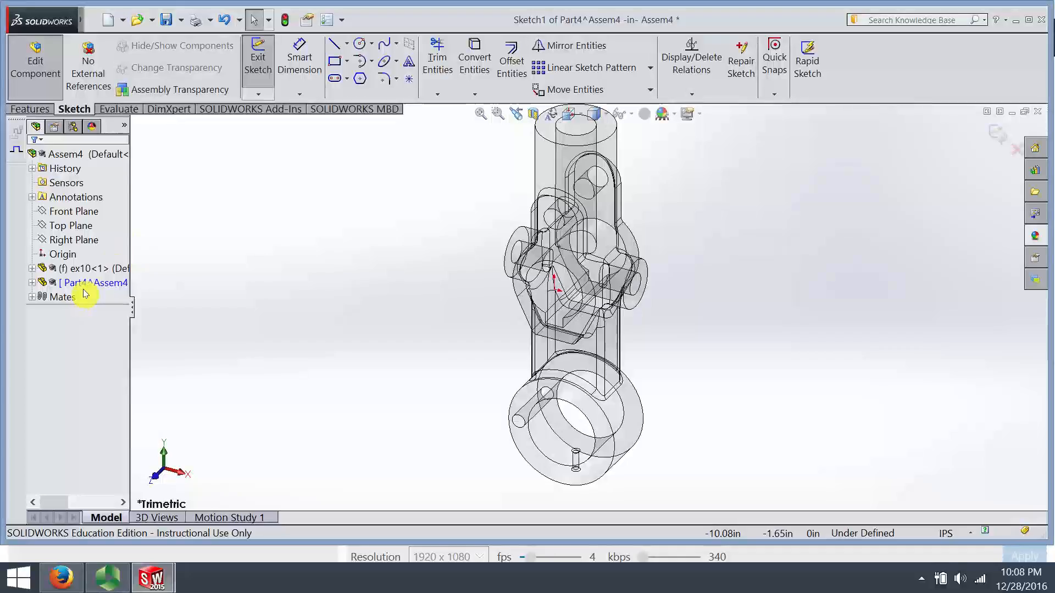
Expand the new part in the feature tree to examine its own planes, origin and sketch.
click(43, 297)
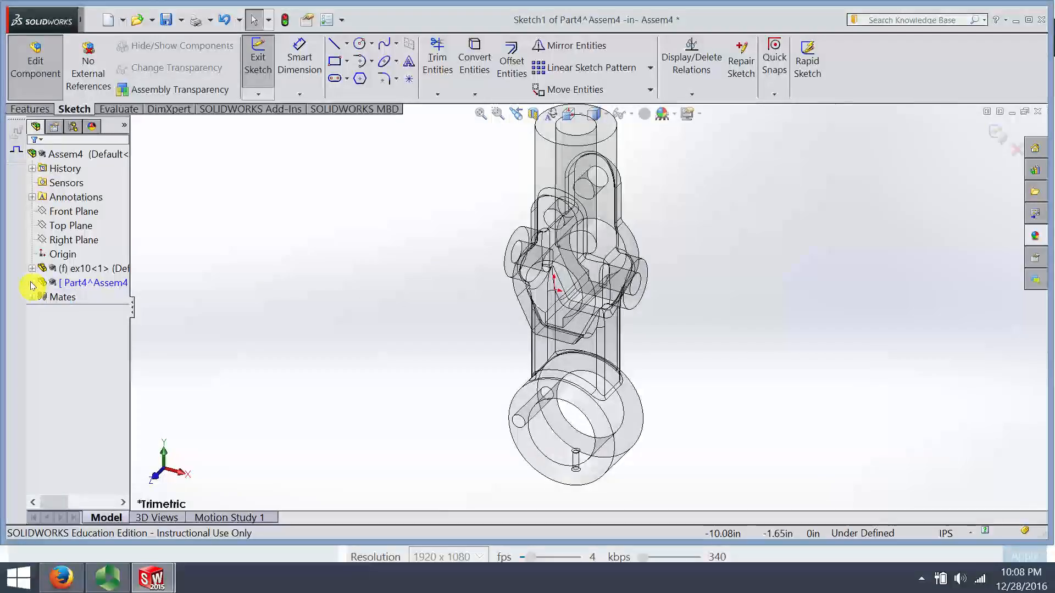
click(32, 283)
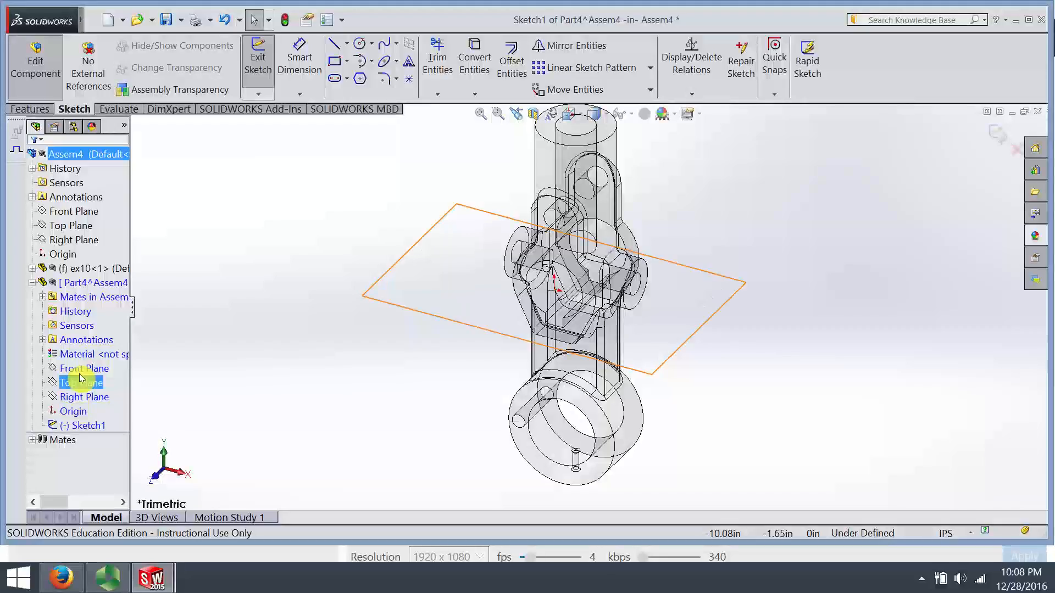
click(73, 283)
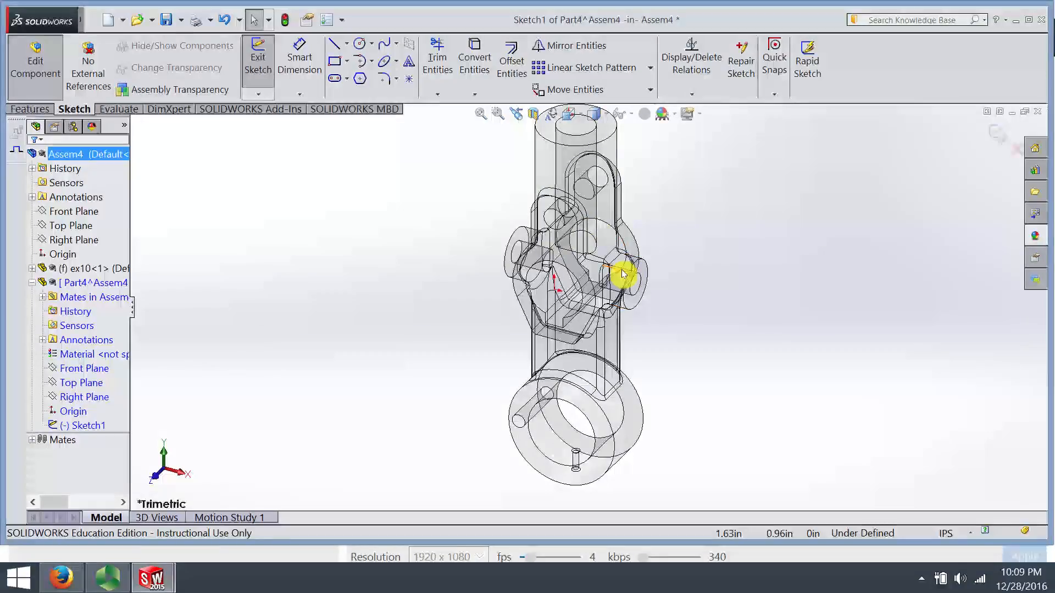
Convert the outer boundary of the vertical flange's front face into entities in the new part's sketch.
scroll(577, 271, down, 3)
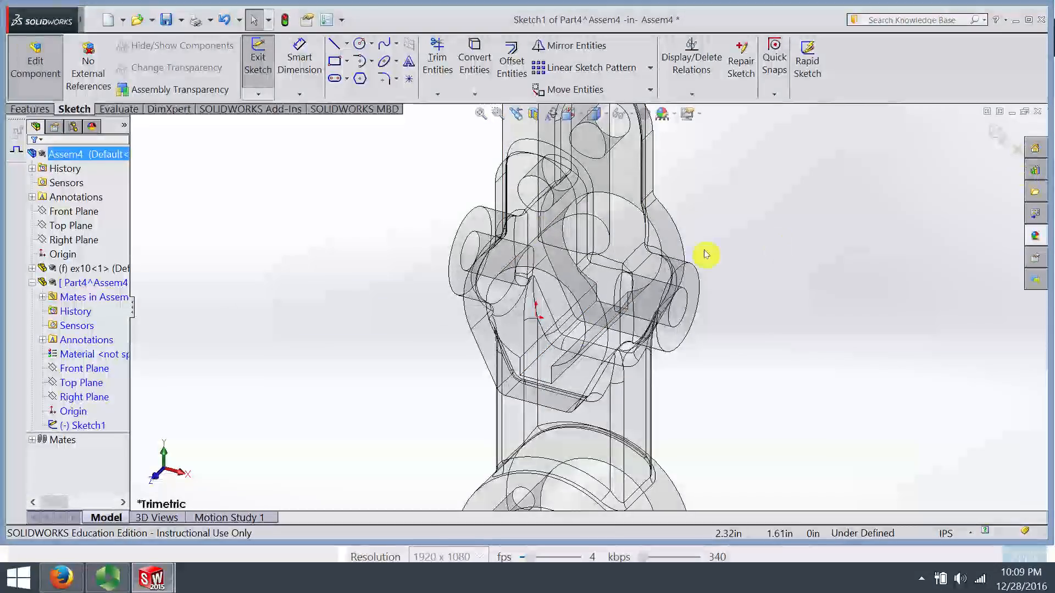
click(481, 335)
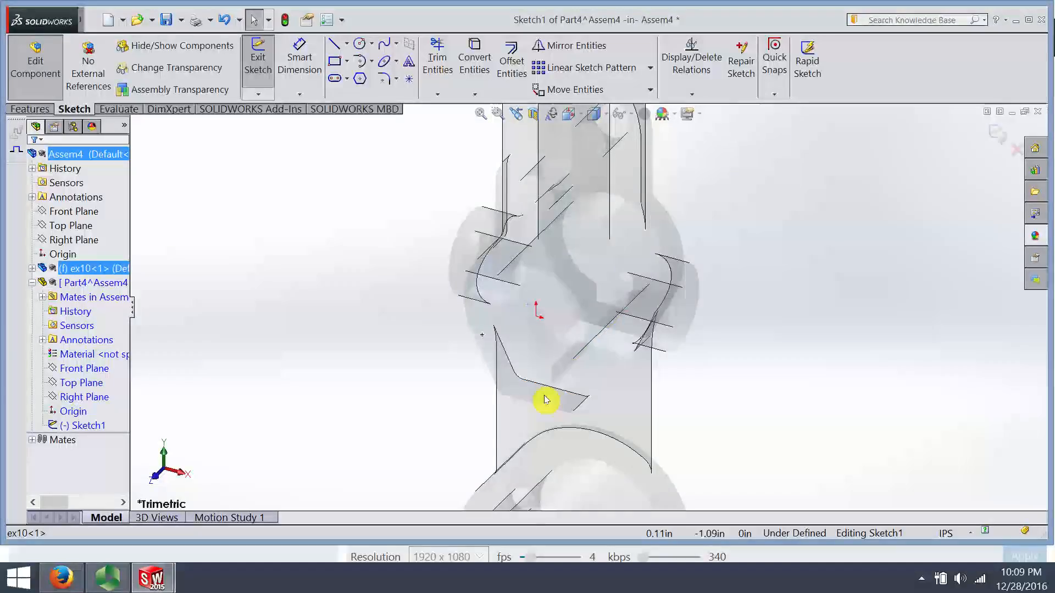
mouse_move(442, 224)
middle_down()
mouse_move(370, 278)
mouse_move(463, 236)
mouse_move(462, 262)
middle_up()
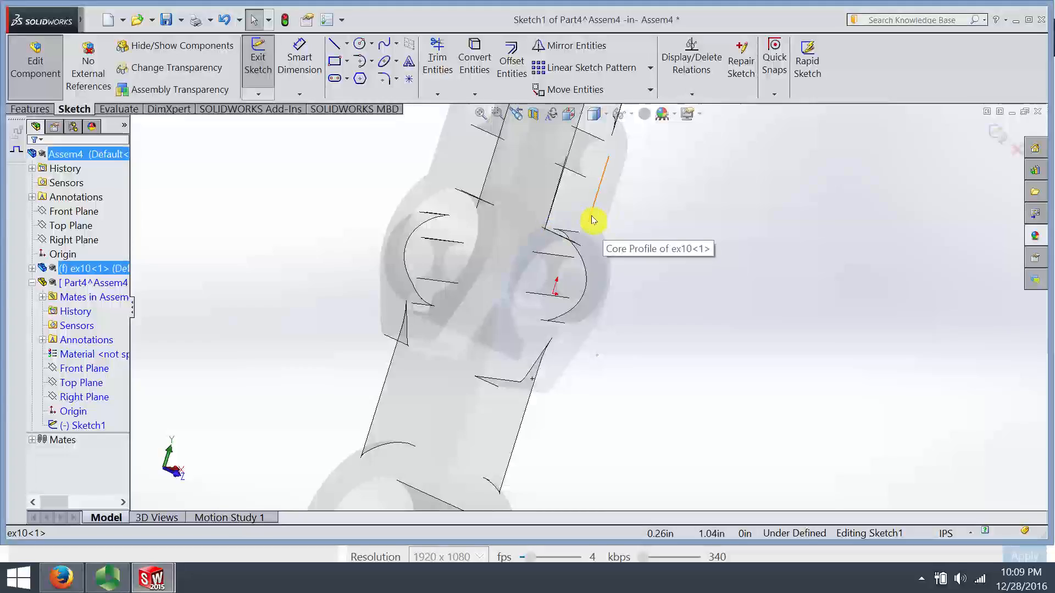
click(593, 219)
click(602, 209)
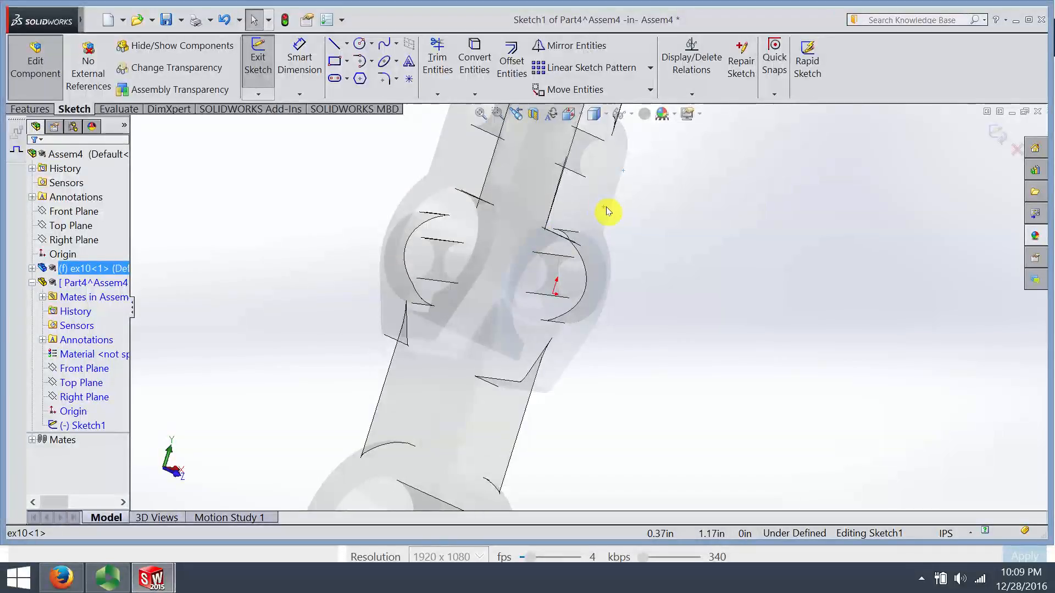
mouse_move(730, 296)
middle_down()
mouse_move(631, 275)
mouse_move(582, 285)
mouse_move(610, 302)
mouse_move(582, 314)
mouse_move(654, 300)
mouse_move(635, 294)
middle_up()
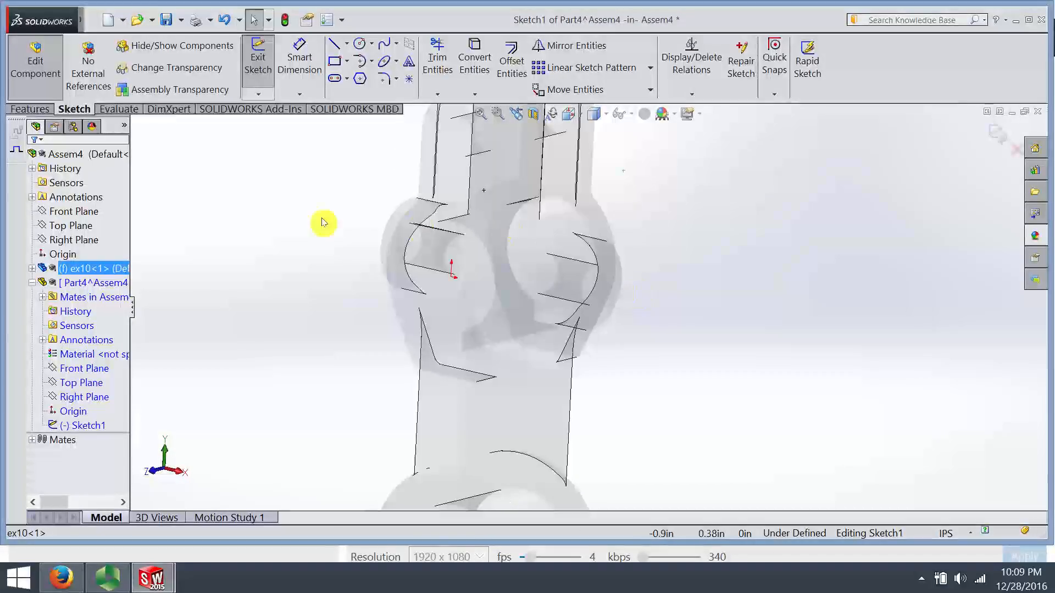
click(470, 66)
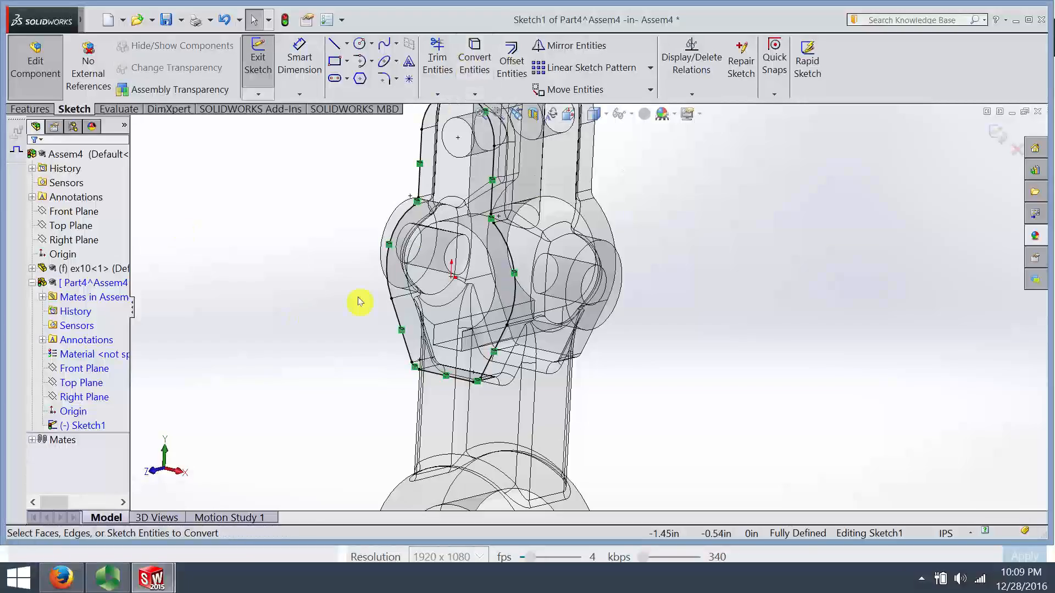
Inspect the converted flange outline and its On Edge relations from an angle.
middle_drag(329, 283, 307, 246)
scroll(325, 238, up, 2)
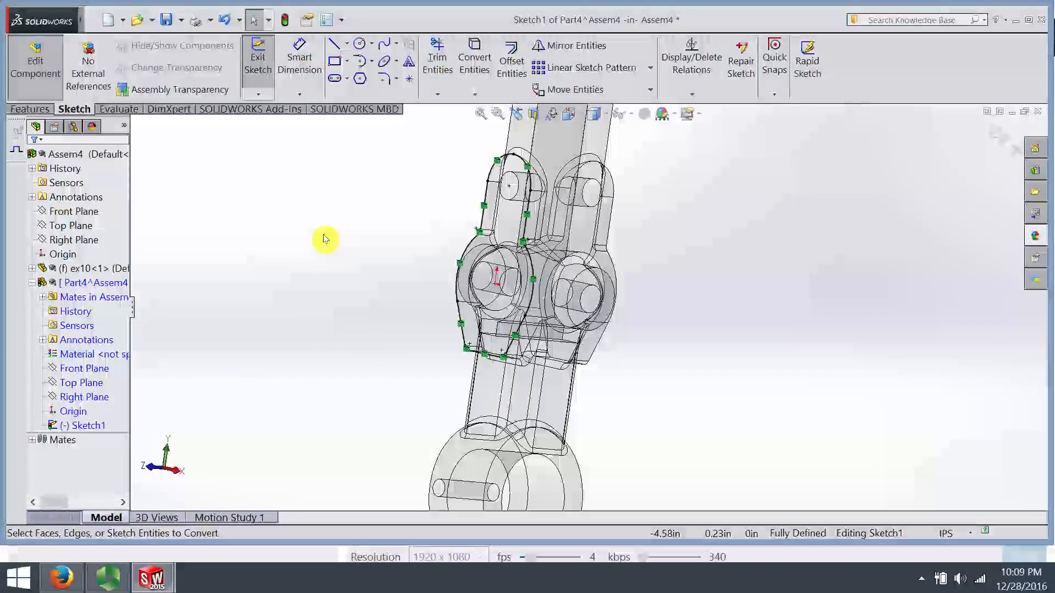
scroll(538, 228, down, 5)
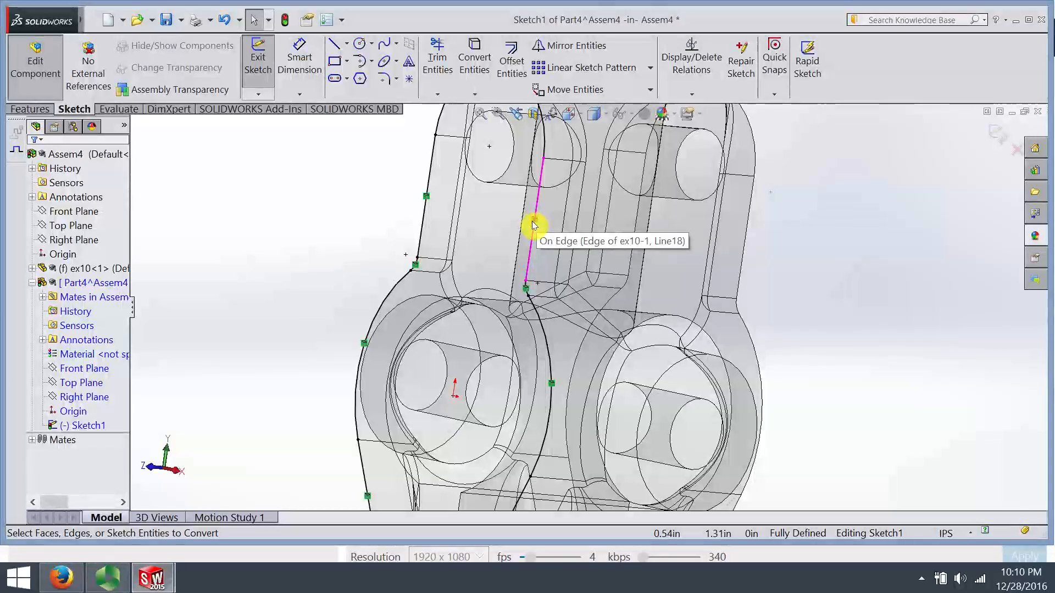
click(533, 224)
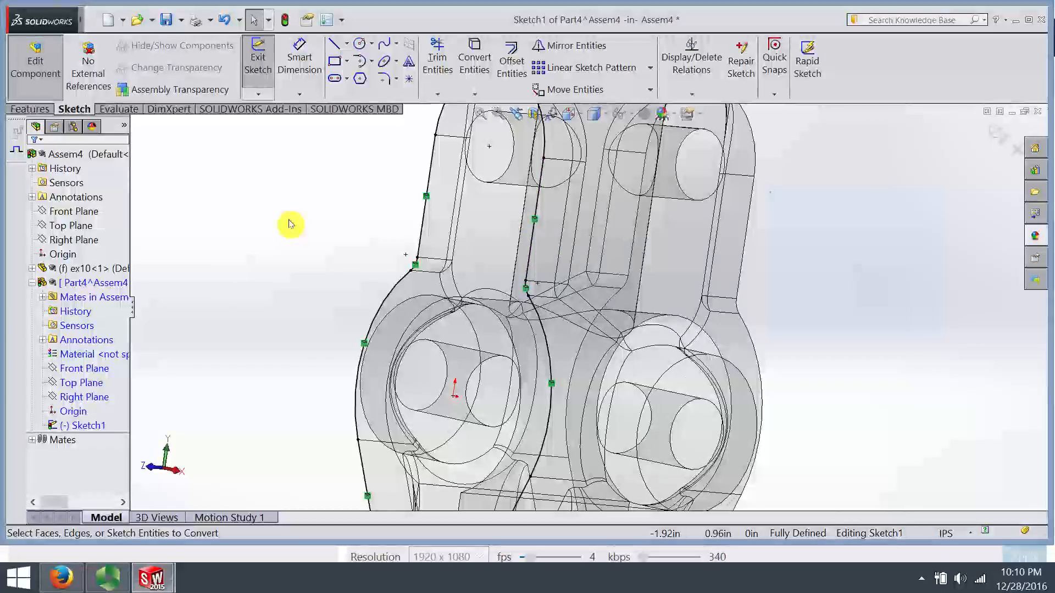
key(z)
key(z)
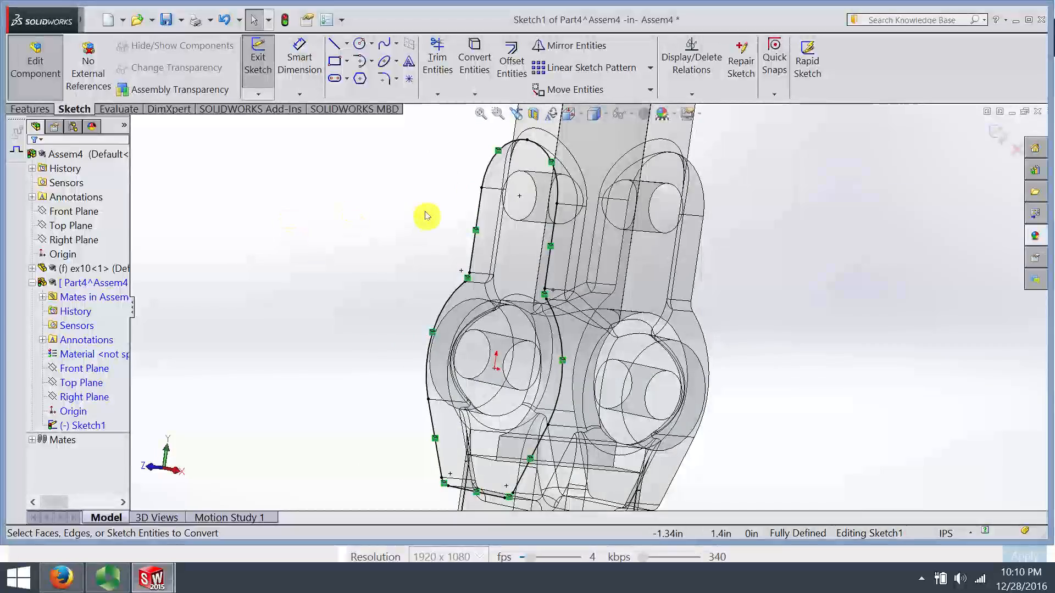
Extrude the converted outline as a blind boss 0.125 in deep and return to editing the assembly.
click(34, 110)
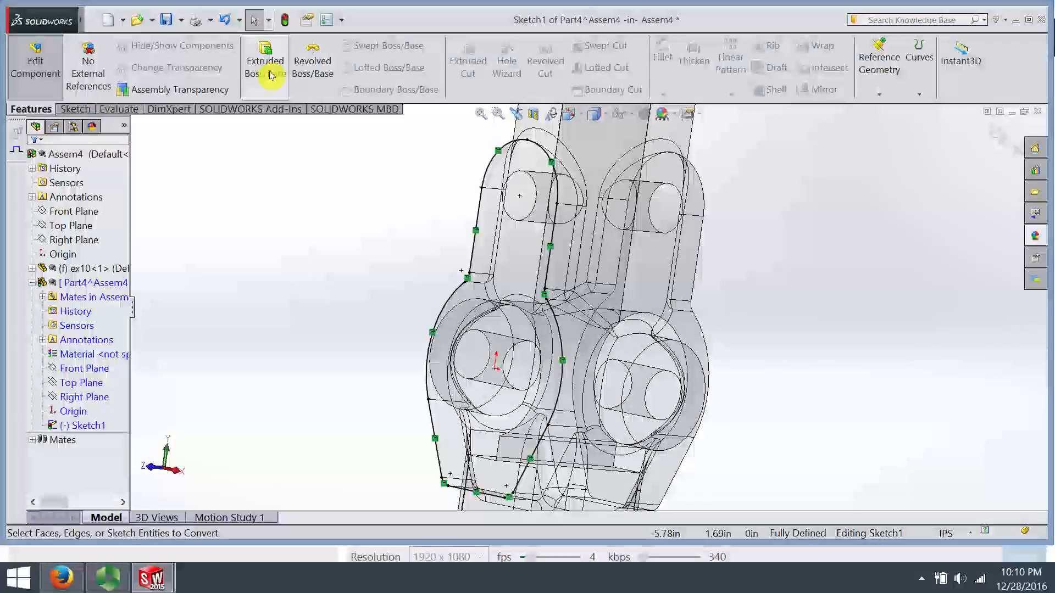
click(267, 66)
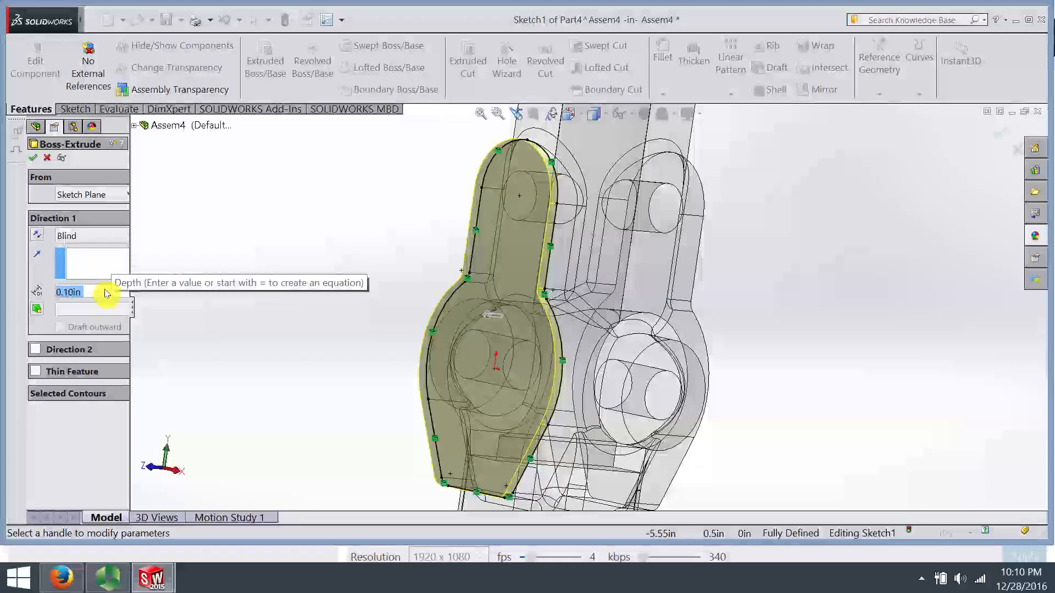
text(0.125)
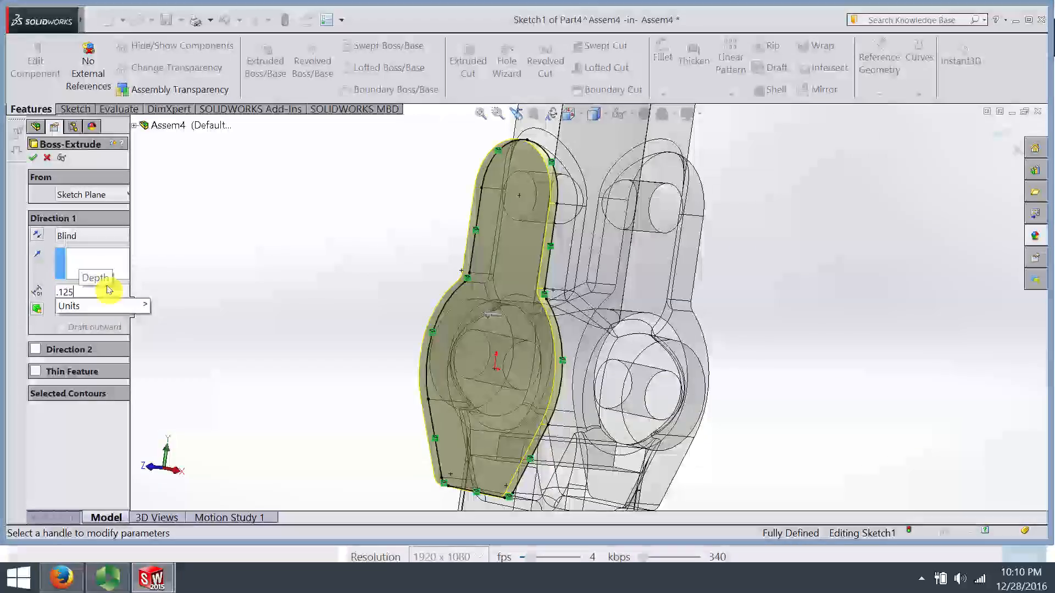
key(Return)
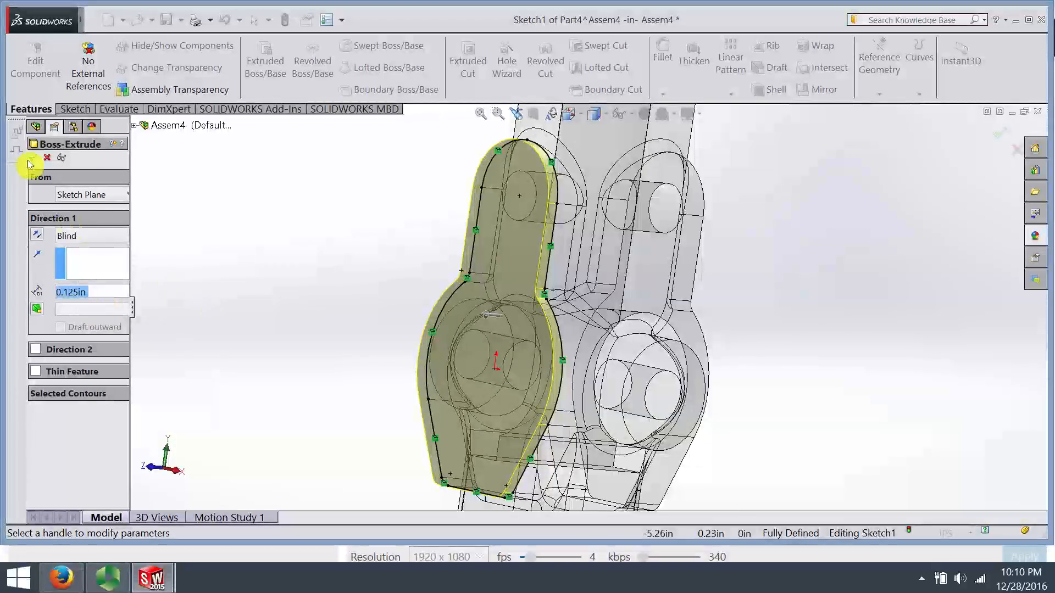
click(34, 160)
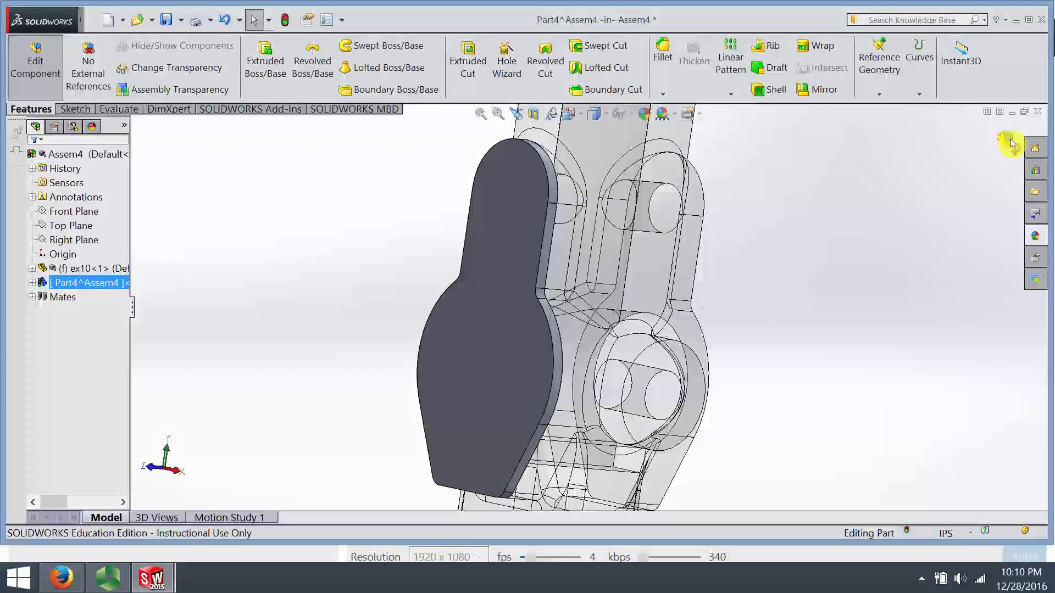
click(1006, 142)
Examine how the extruded cover plate sits against the flange, viewed from the side and close up.
scroll(607, 346, up, 3)
middle_drag(497, 295, 521, 270)
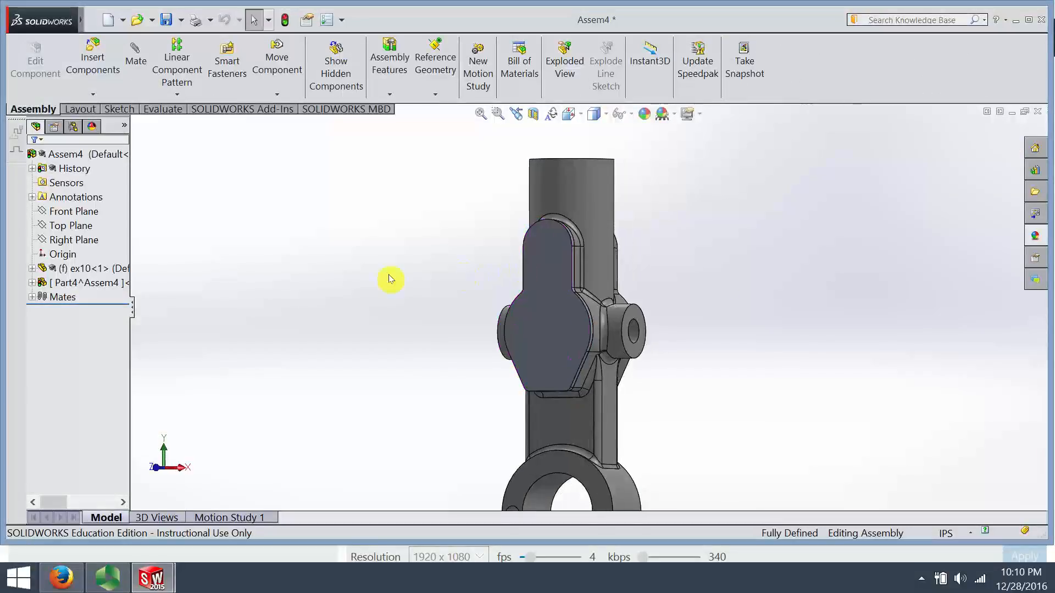
middle_drag(490, 366, 523, 360)
scroll(542, 304, down, 4)
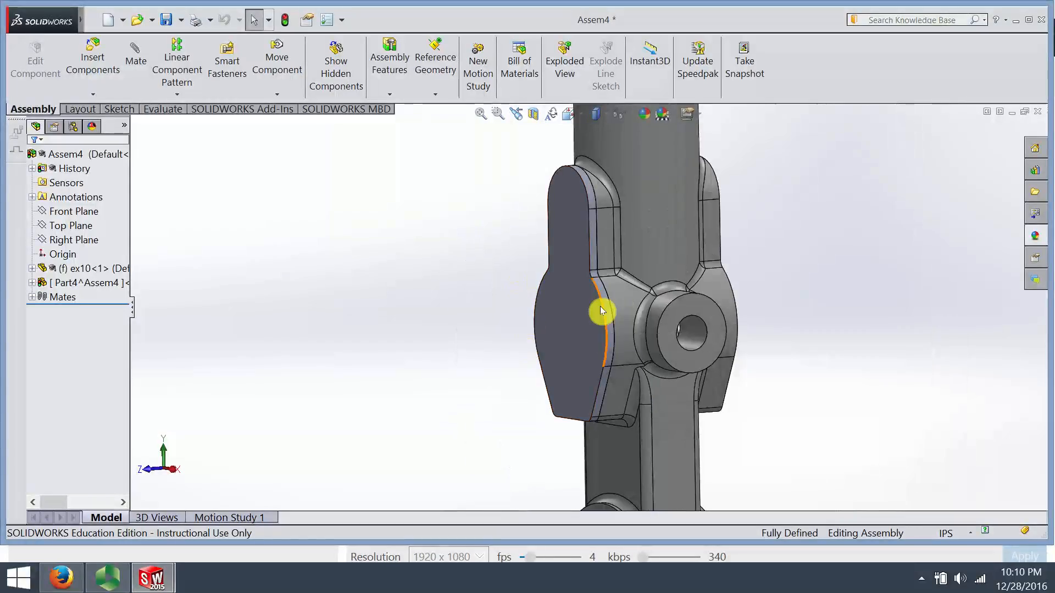
scroll(579, 174, down, 2)
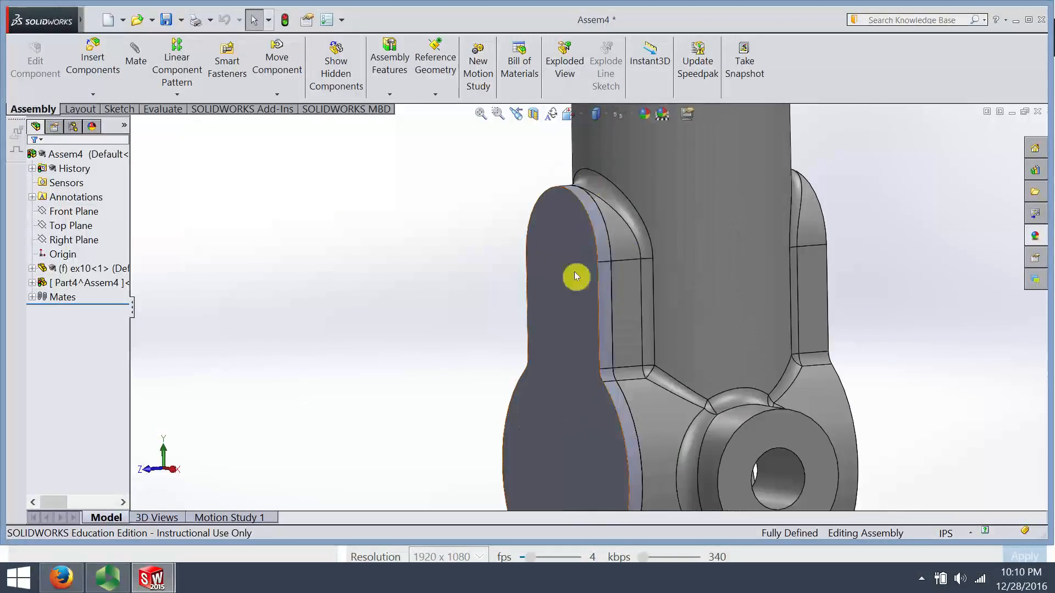
scroll(585, 230, down, 1)
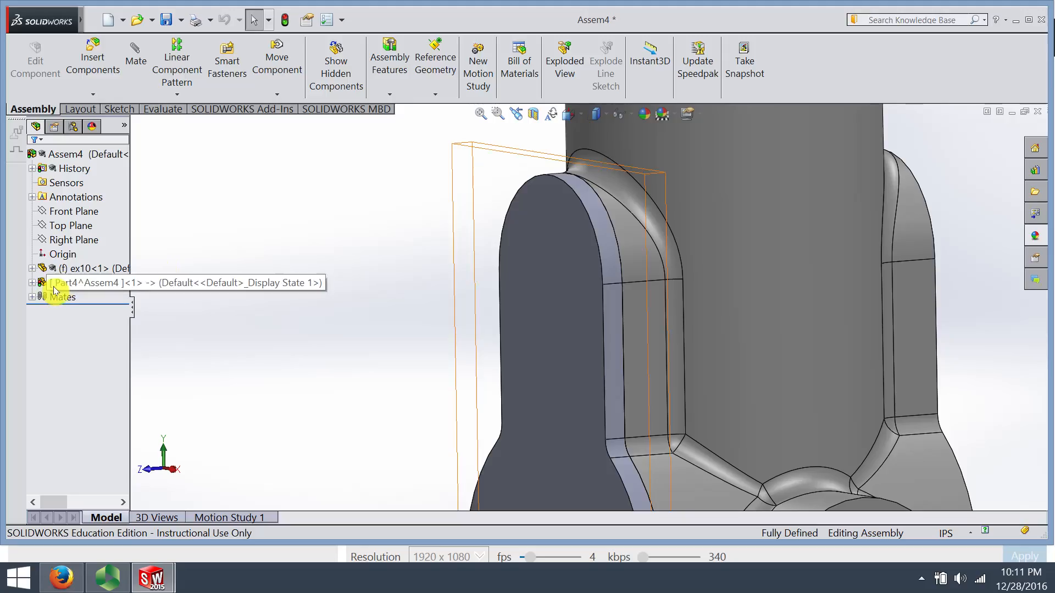
Edit the cover plate in context, fillet its outer front edge with a 0.05 in radius, and return to the assembly.
right_click(73, 283)
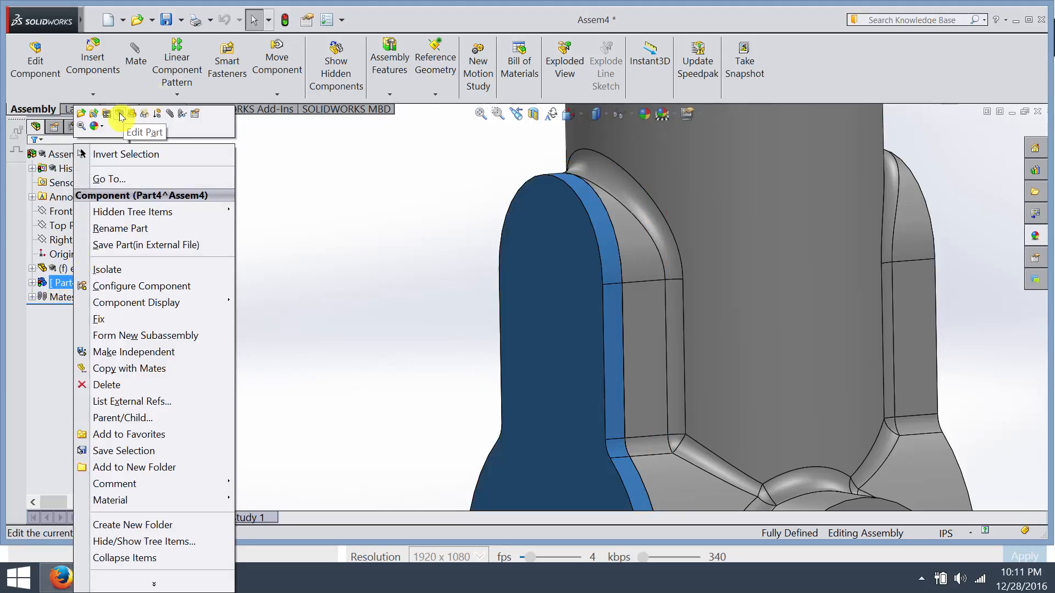
click(120, 115)
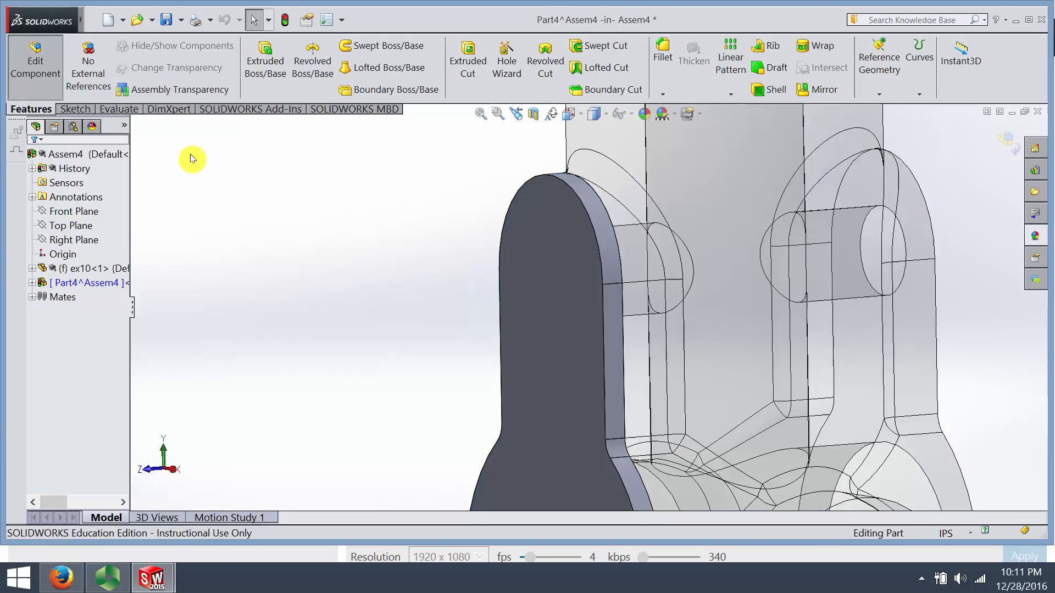
scroll(541, 308, up, 3)
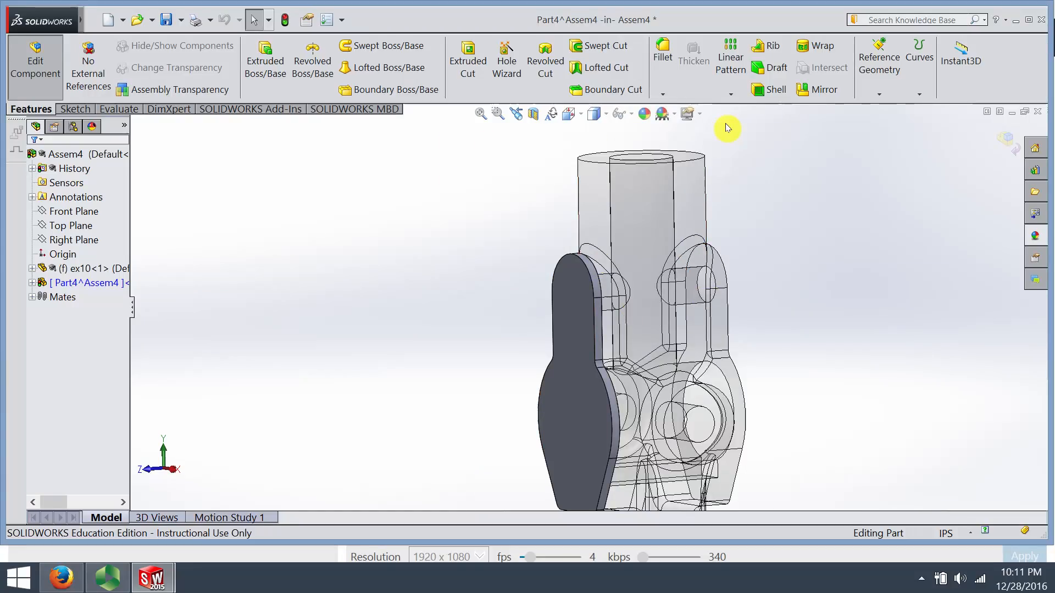
click(663, 52)
click(585, 270)
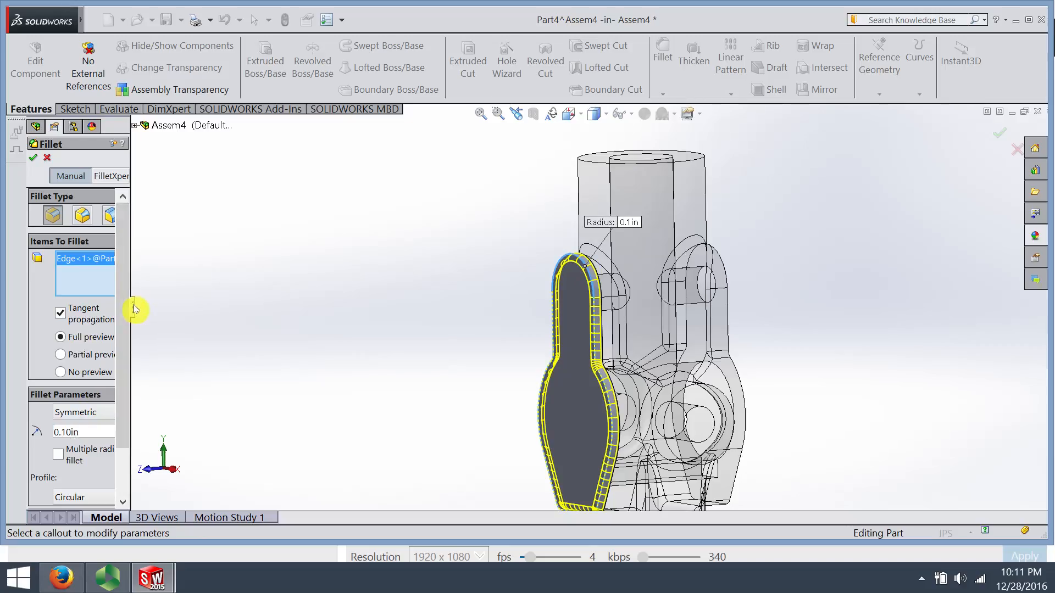
drag(135, 306, 205, 313)
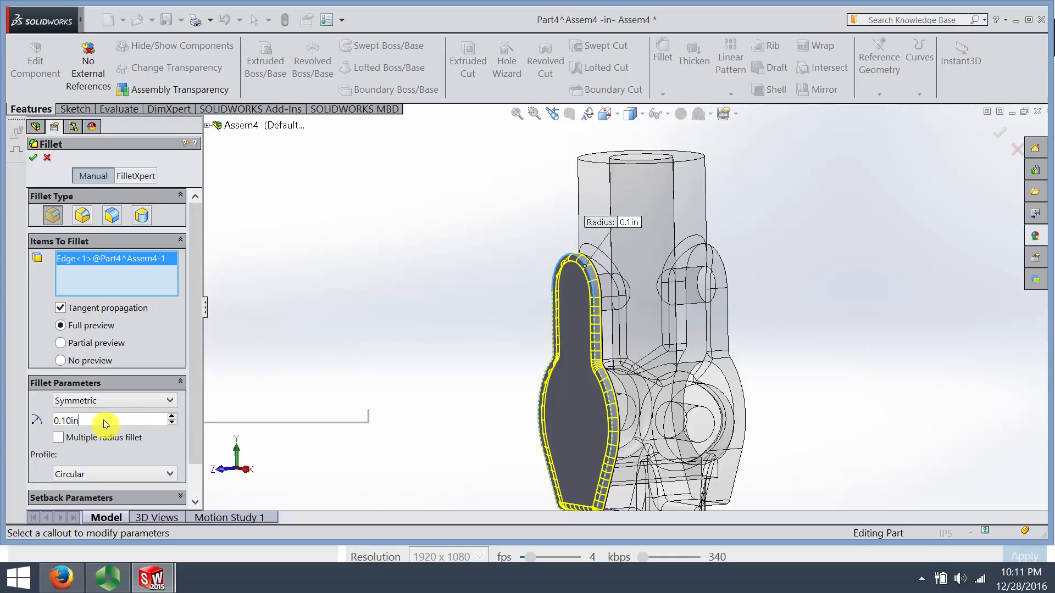
text(0.05)
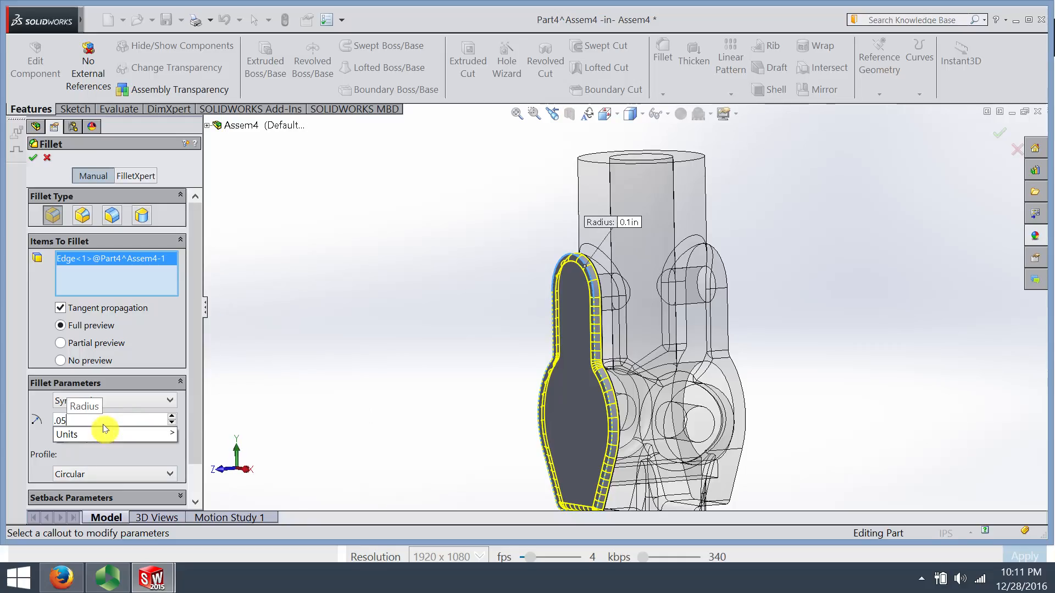
key(Return)
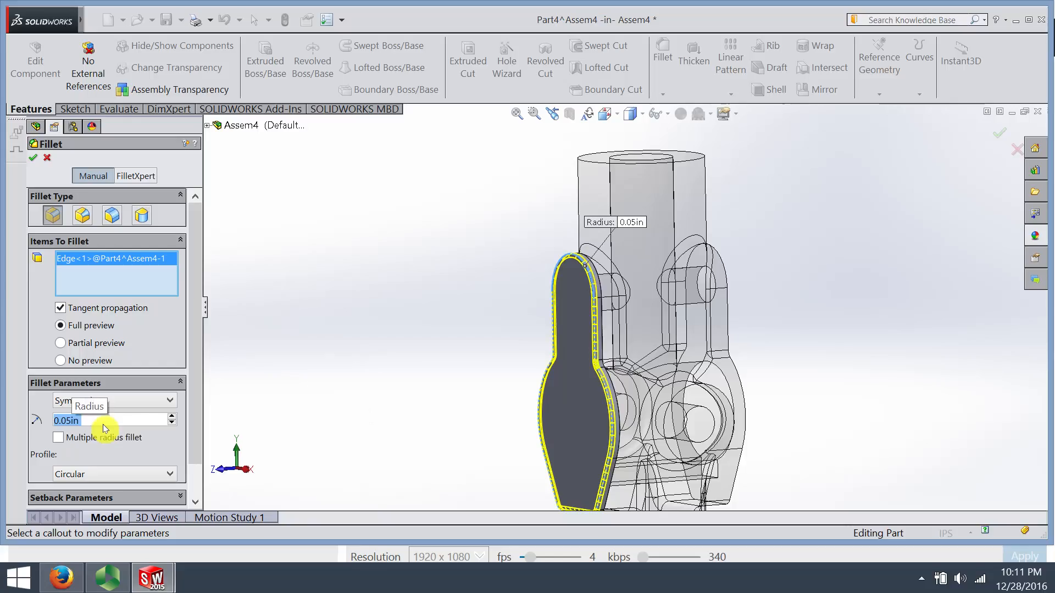
click(32, 158)
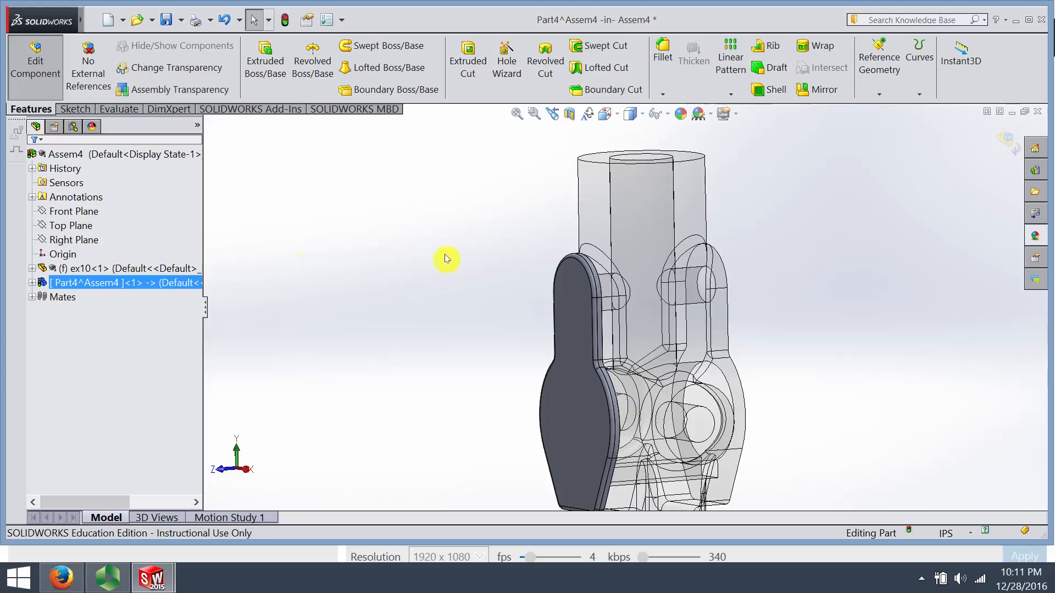
click(1005, 140)
Insert a new part into the assembly, positioned on the outer face of the opposite vertical flange with the large bore.
middle_drag(414, 232, 436, 221)
scroll(568, 310, up, 2)
scroll(568, 310, down, 2)
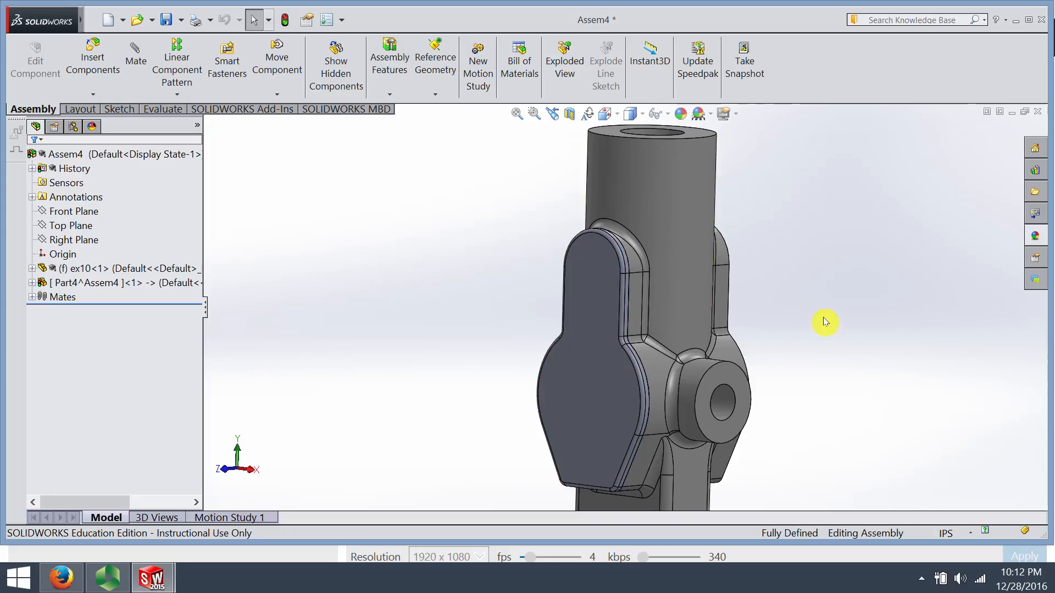
middle_drag(823, 317, 750, 331)
scroll(750, 332, down, 3)
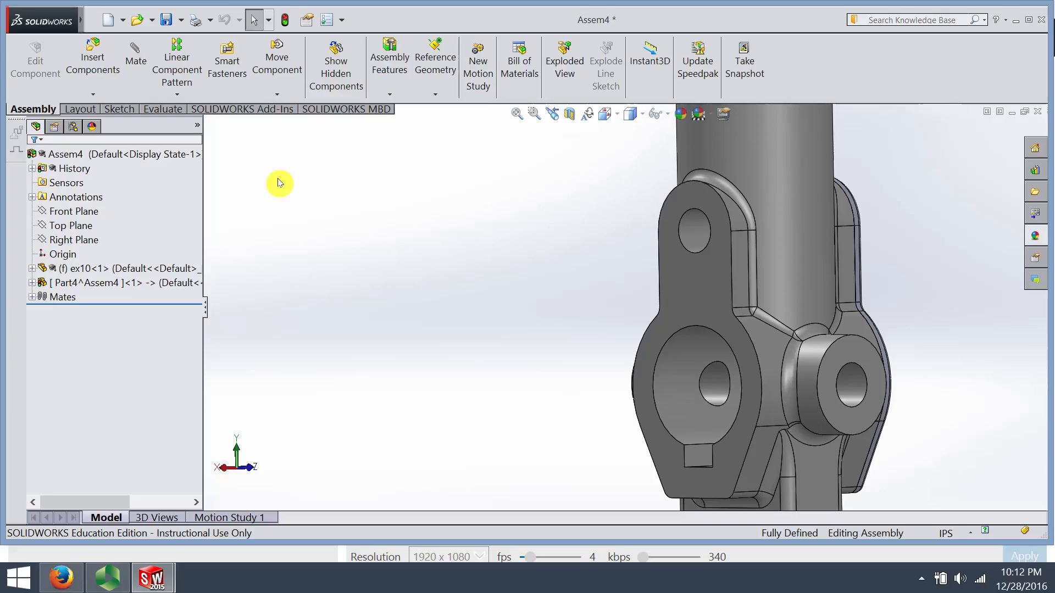
click(95, 96)
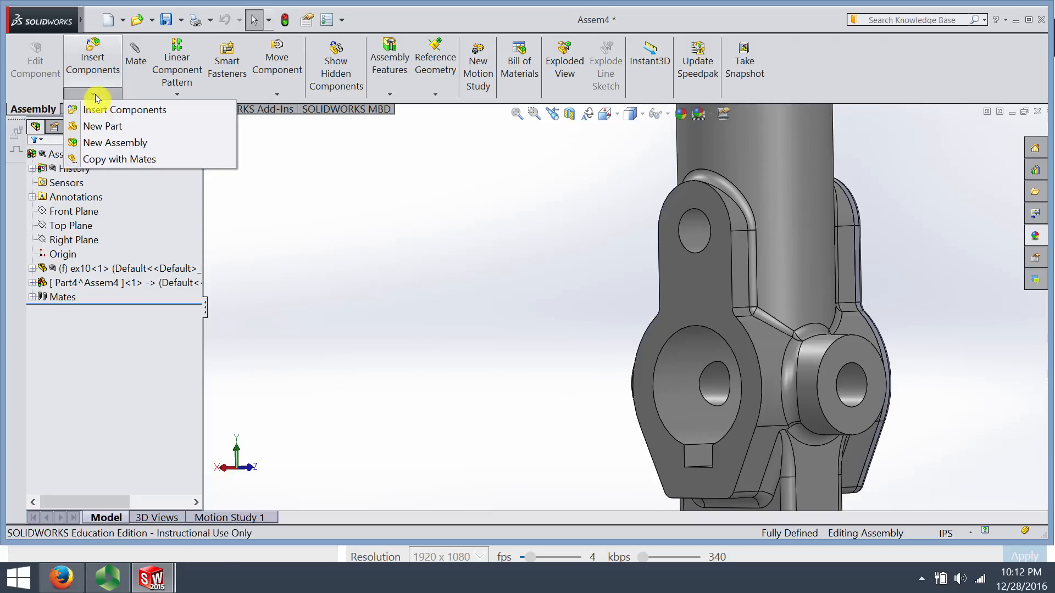
click(95, 125)
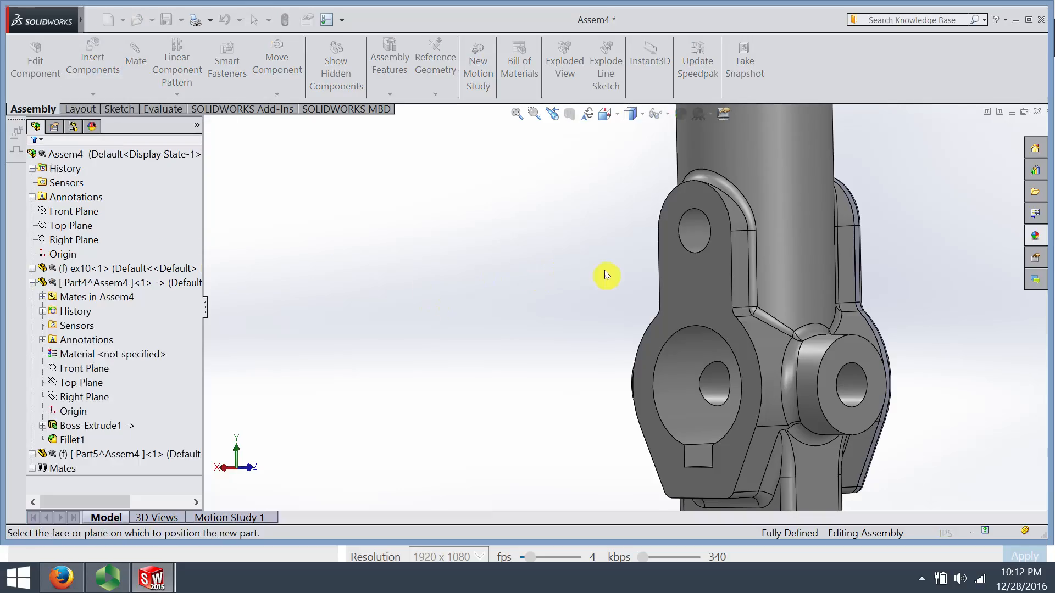
click(678, 275)
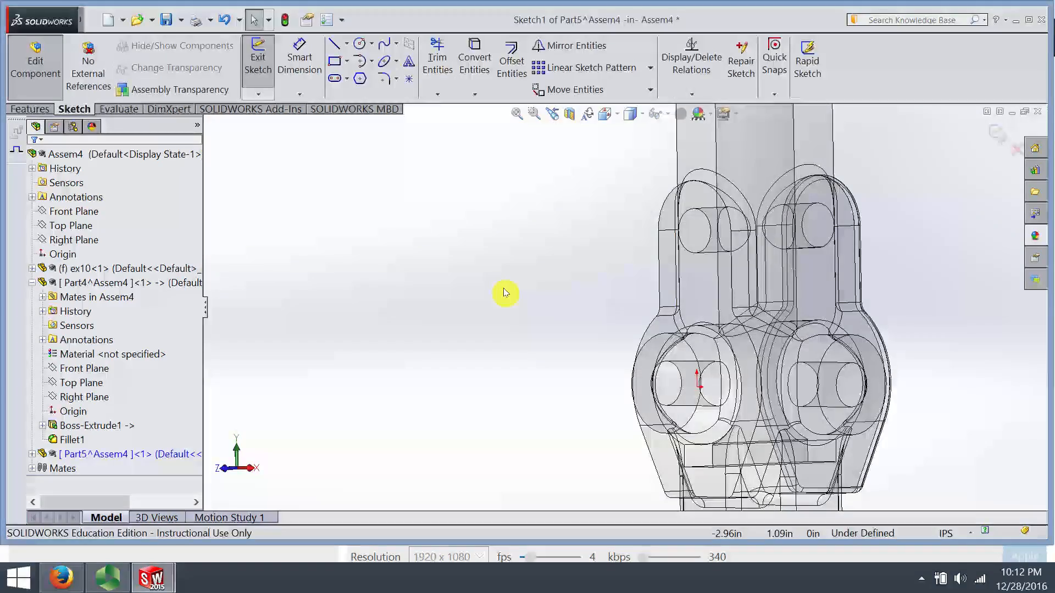
Convert the flange face's outer outline and the edge of its small upper hole into entities in the new part's sketch.
click(667, 269)
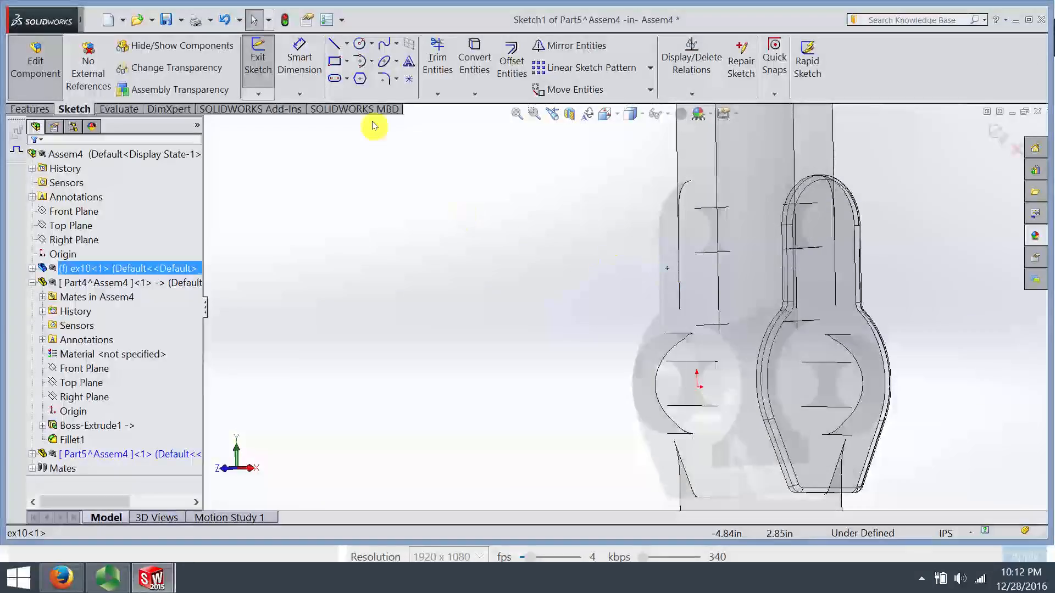
click(475, 68)
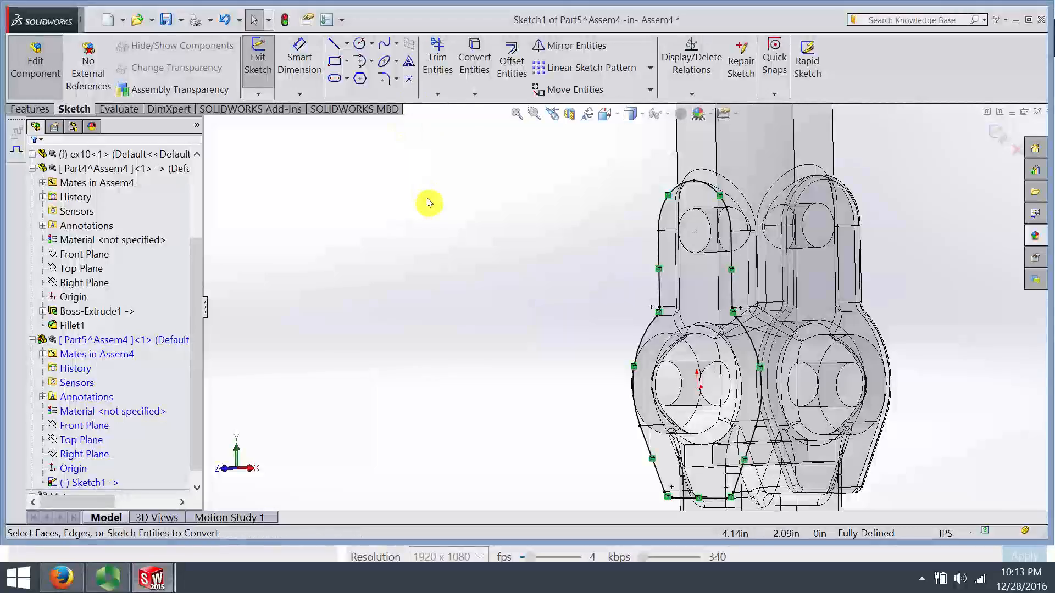
click(685, 254)
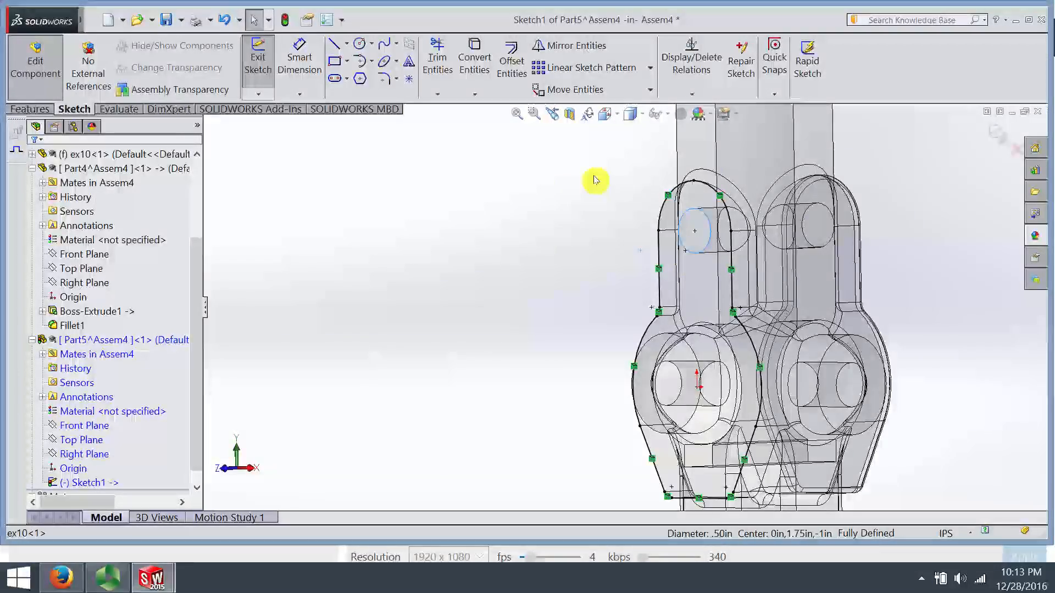
click(480, 70)
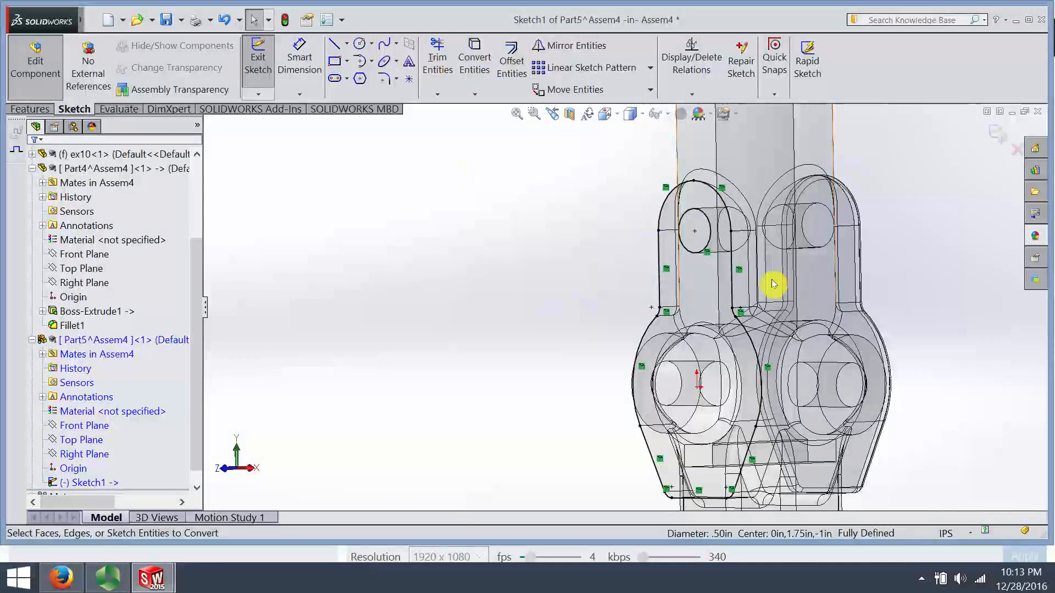
Convert the large bore's circular edge on the flange face into the new part's sketch.
scroll(772, 290, down, 3)
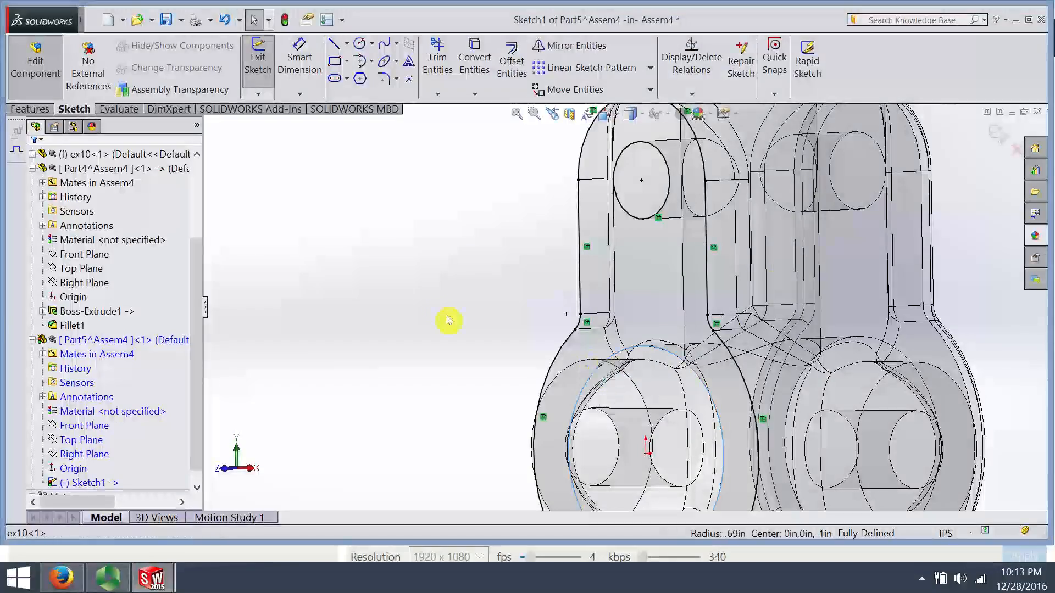
key(z)
scroll(604, 404, down, 2)
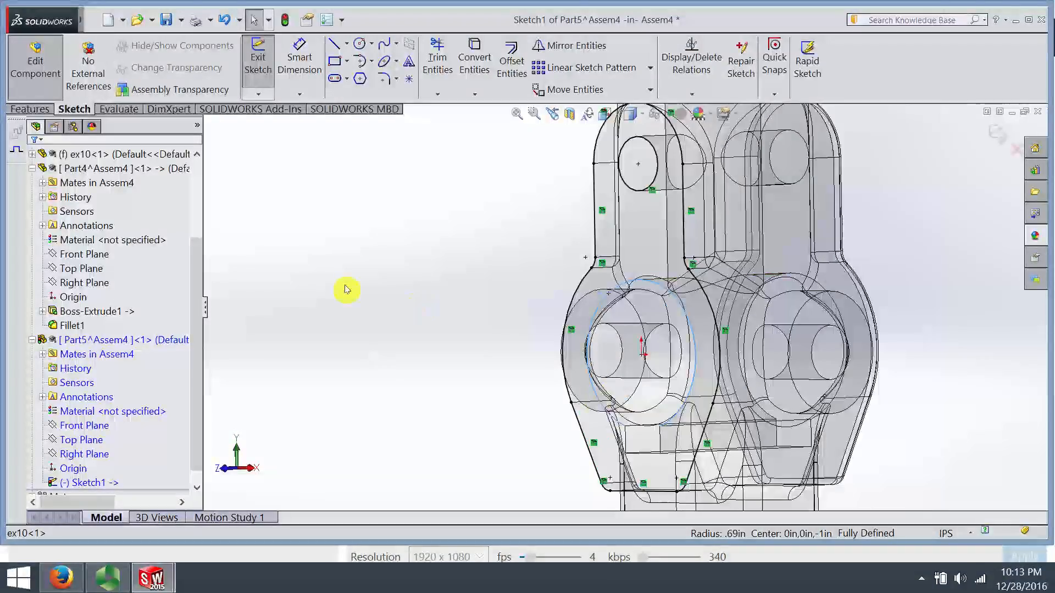
click(474, 63)
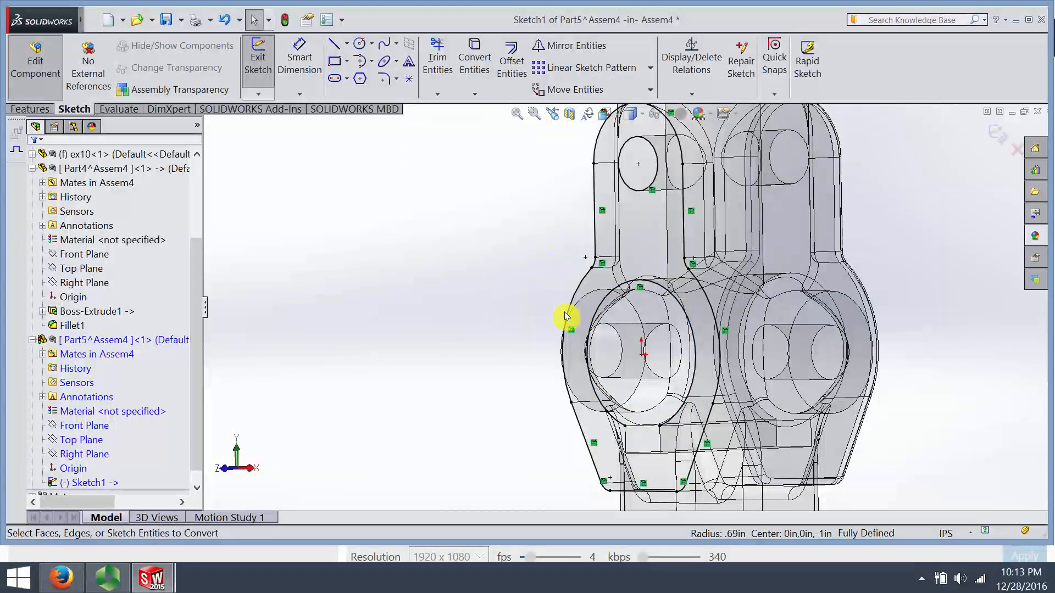
Join the converted bore arc's endpoints across the keyway opening to close it into a full circle.
scroll(680, 415, down, 2)
click(590, 426)
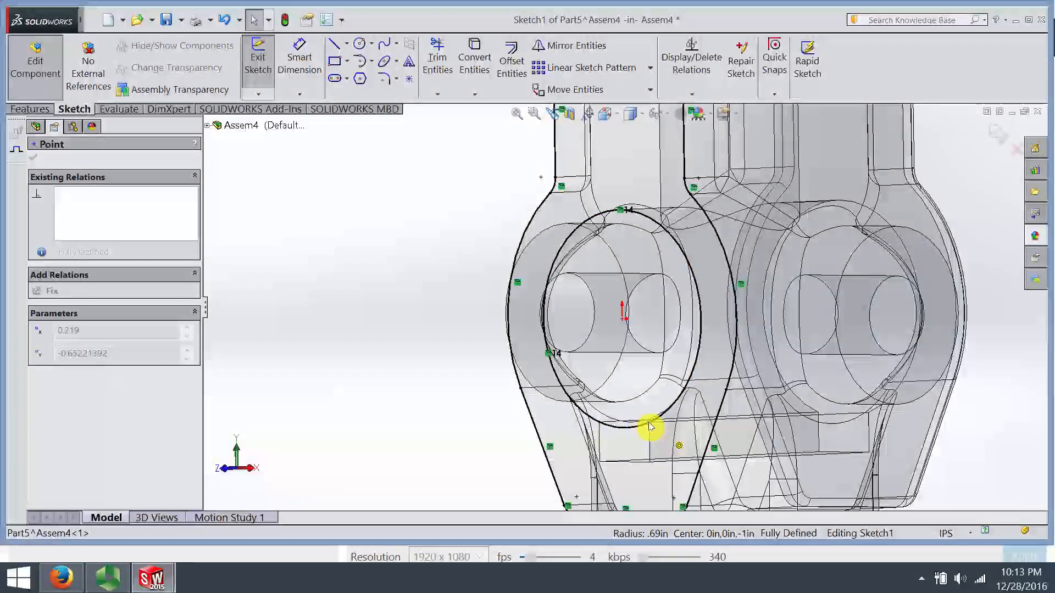
click(337, 280)
Extrude the converted outline with its two holes as a blind boss 0.25 in deep.
key(z)
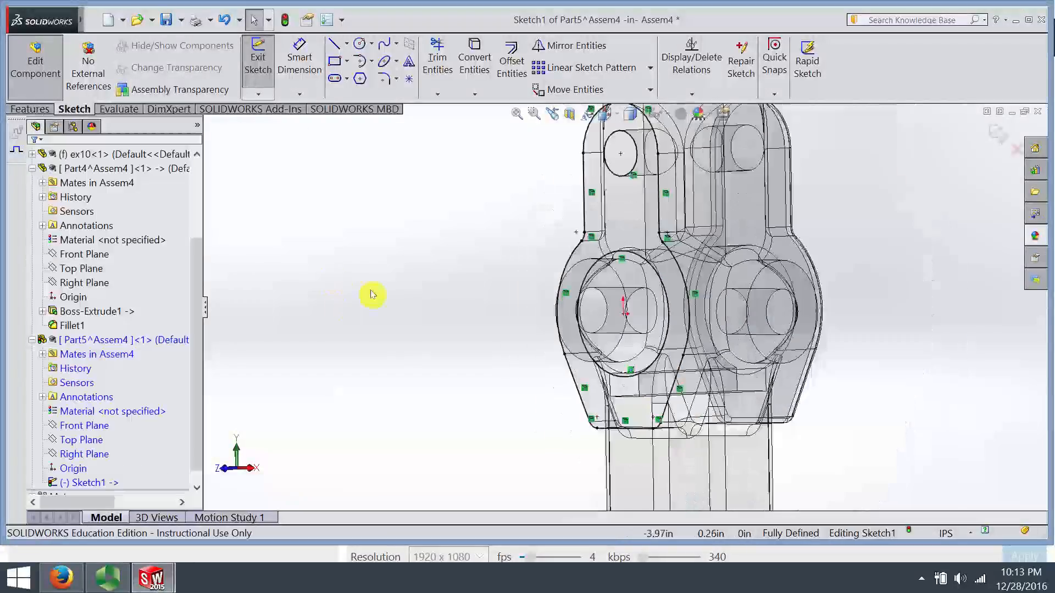
key(z)
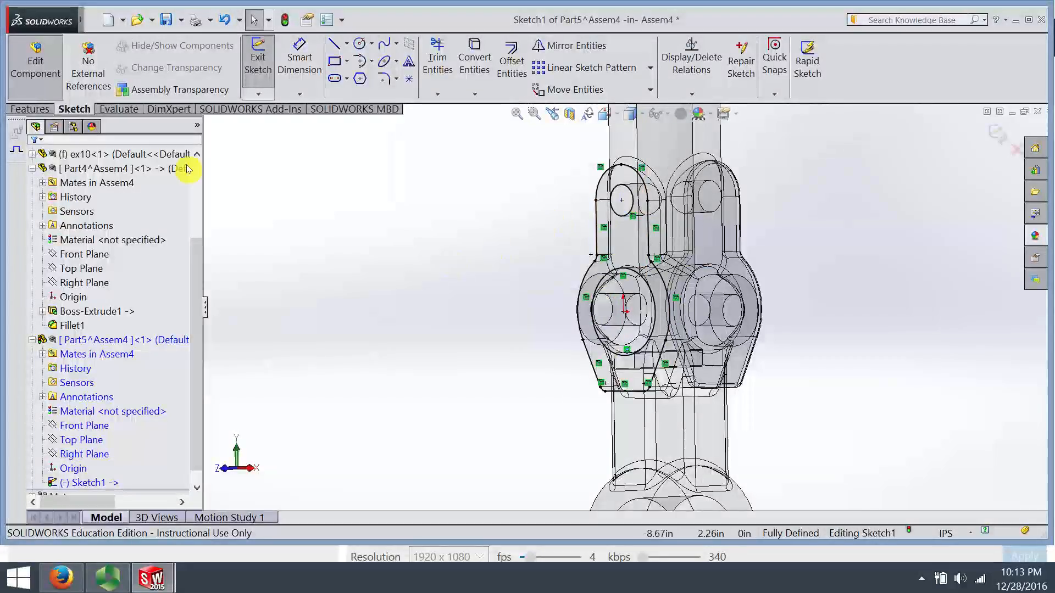
click(31, 108)
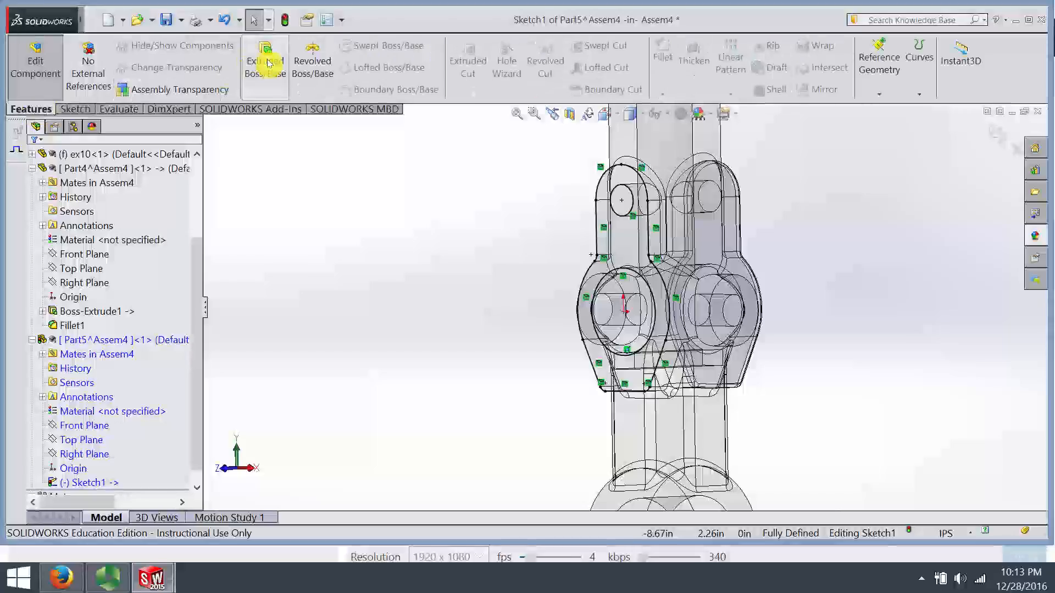
click(267, 61)
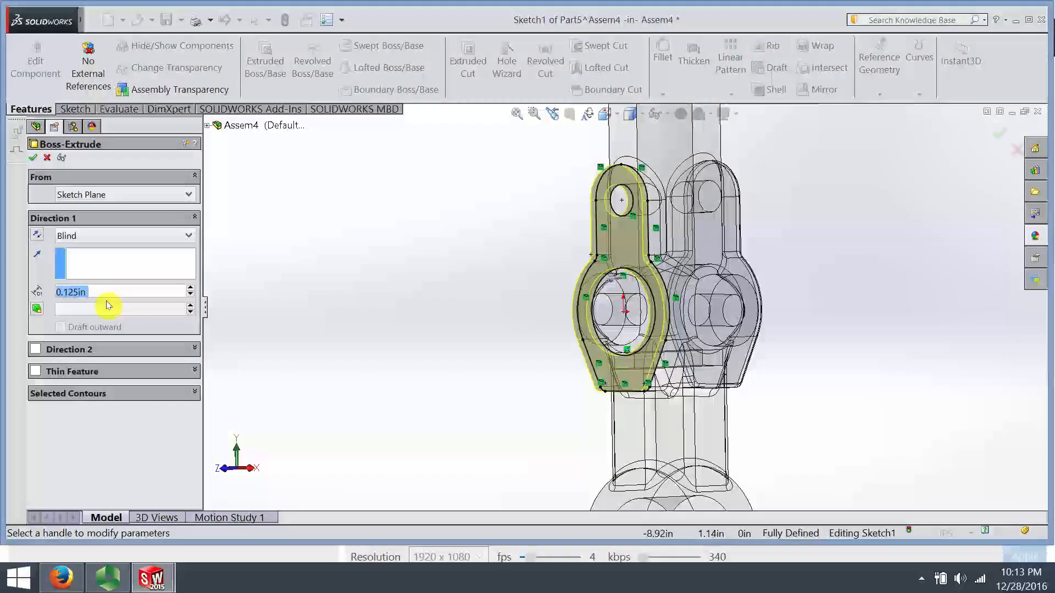
text(0.25)
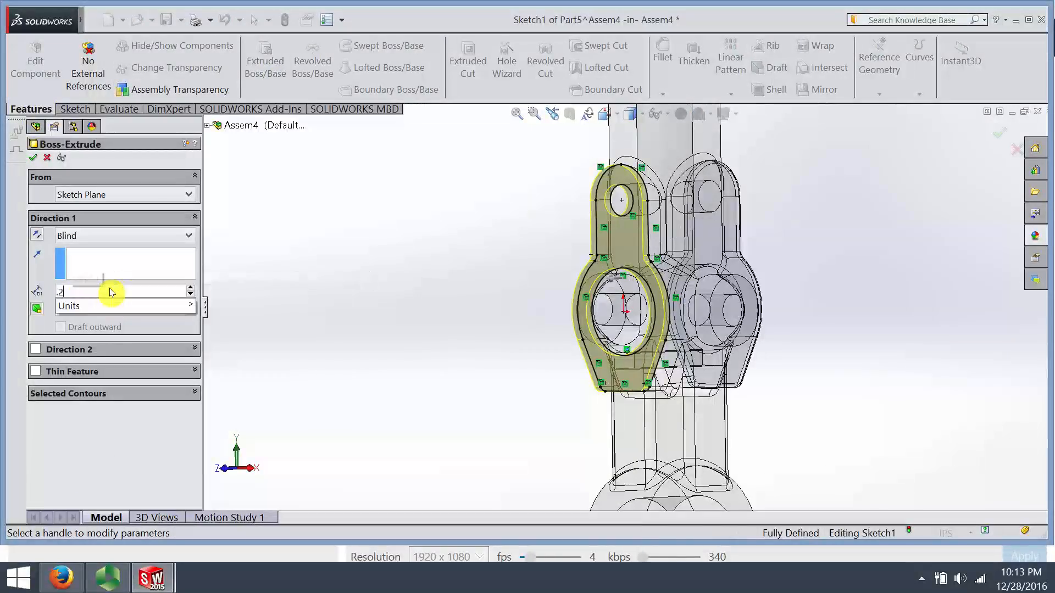
key(Return)
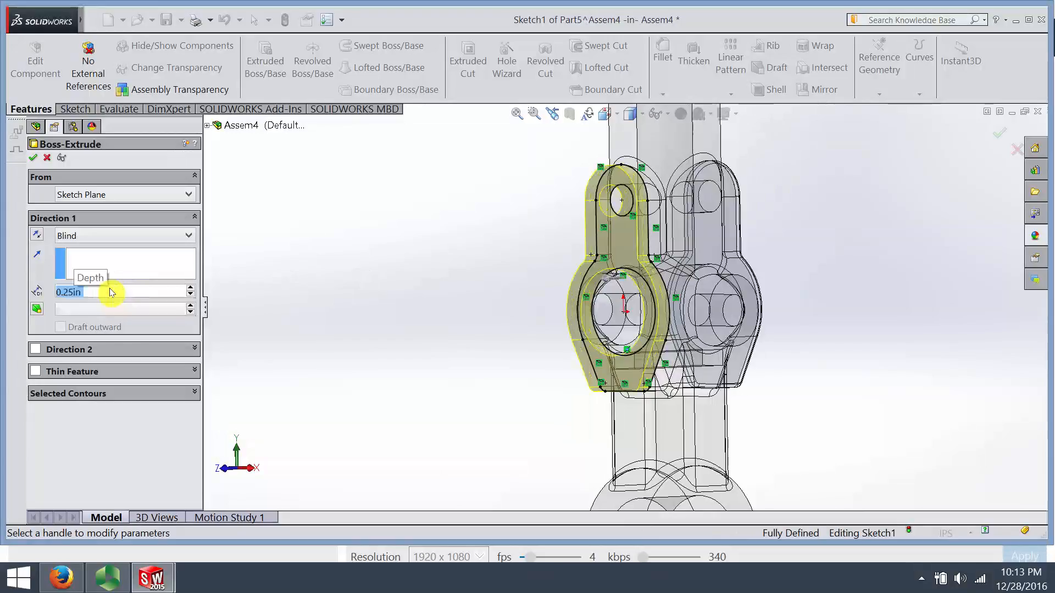
click(33, 159)
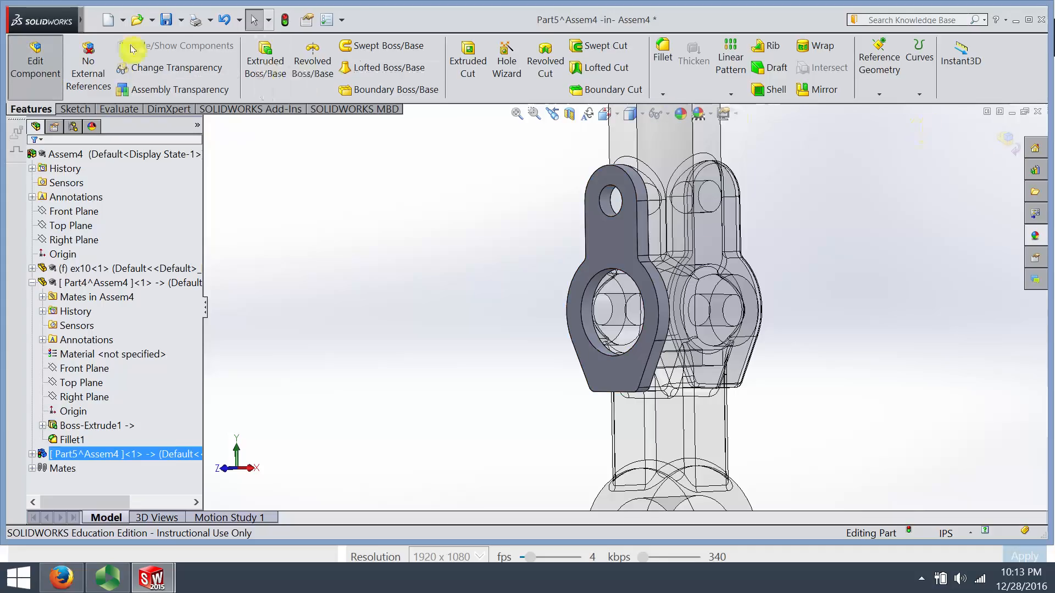
Return from part editing to the assembly and rebuild it.
click(38, 74)
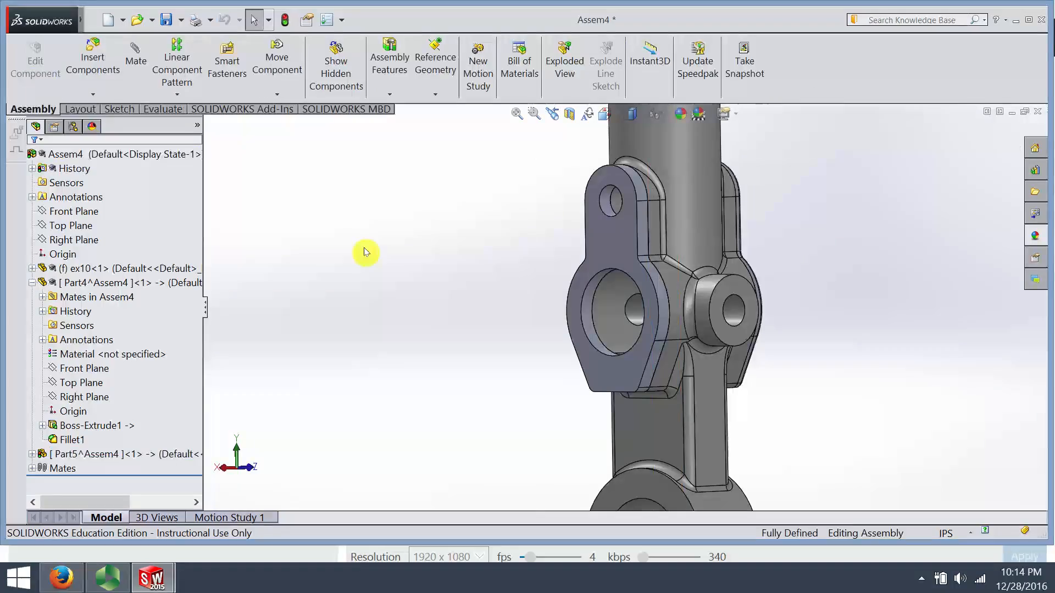
scroll(284, 262, up, 4)
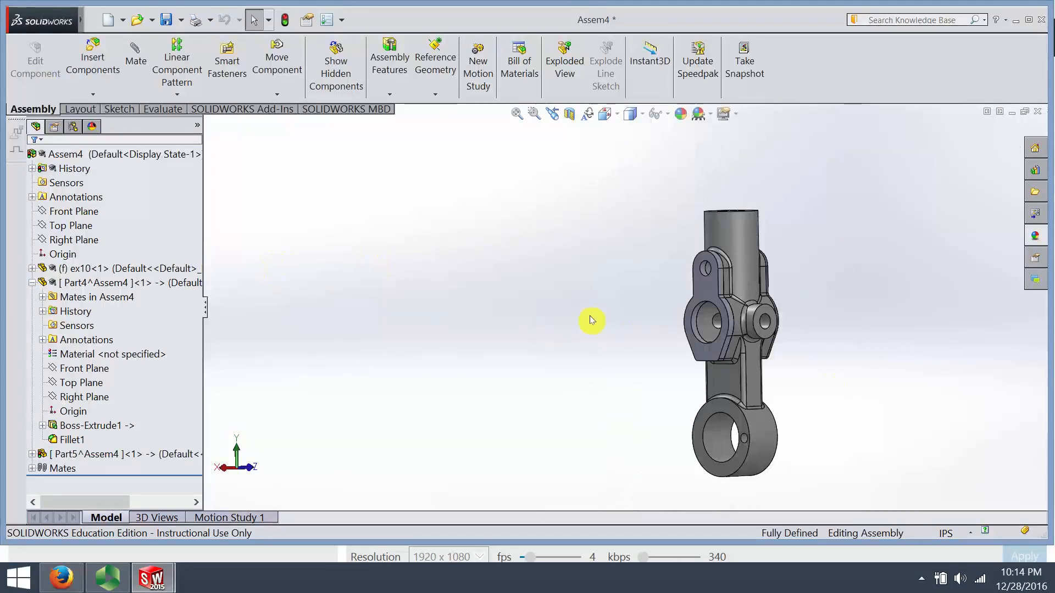
click(285, 23)
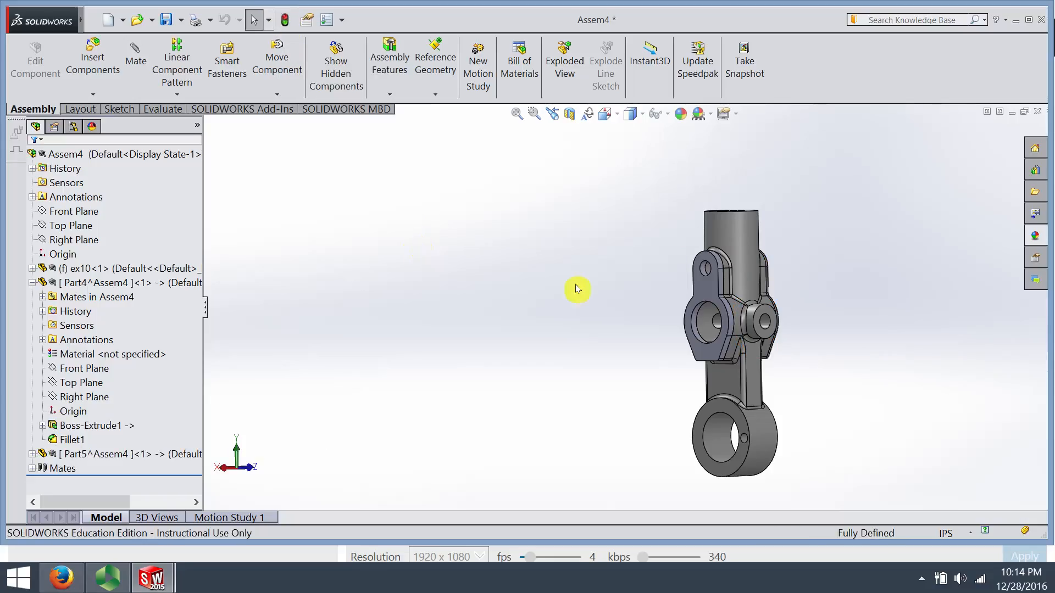
Examine the second plate's fit against the flange and its two holes from several angles and close up.
middle_drag(706, 361, 675, 357)
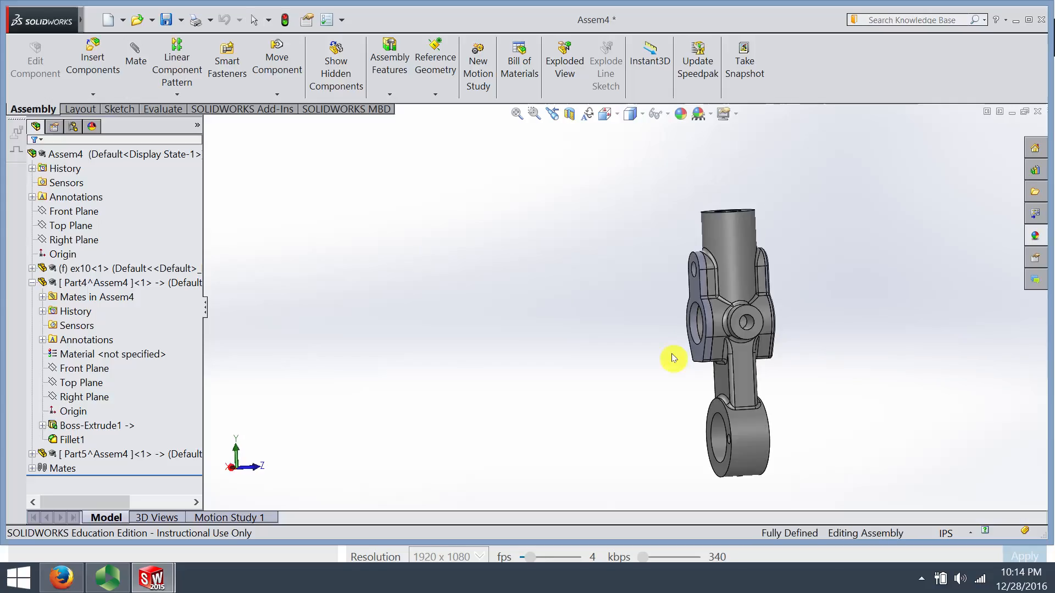
middle_drag(794, 338, 706, 334)
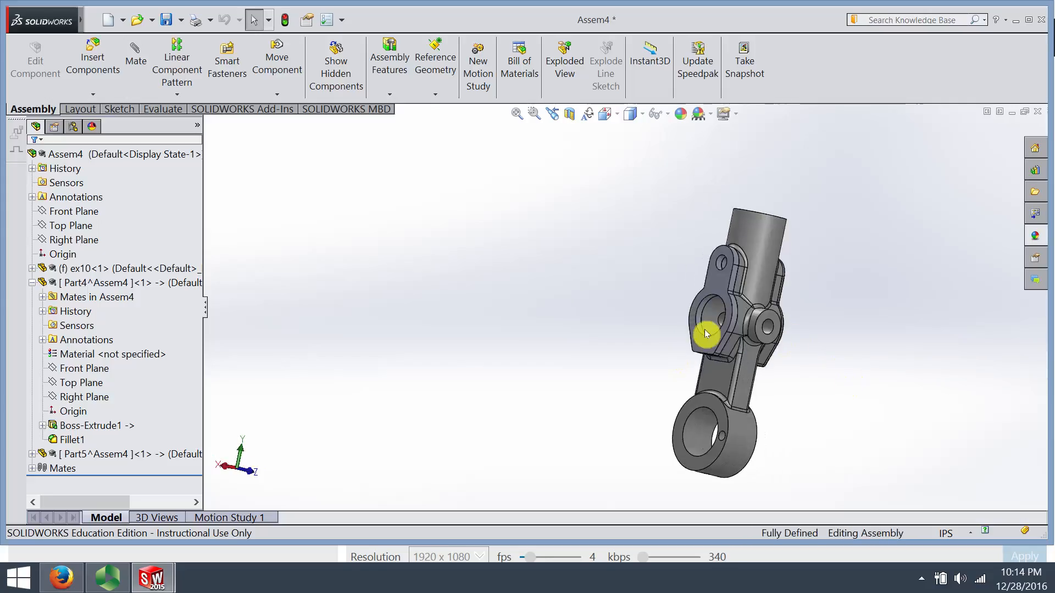
scroll(707, 335, down, 5)
scroll(815, 308, down, 2)
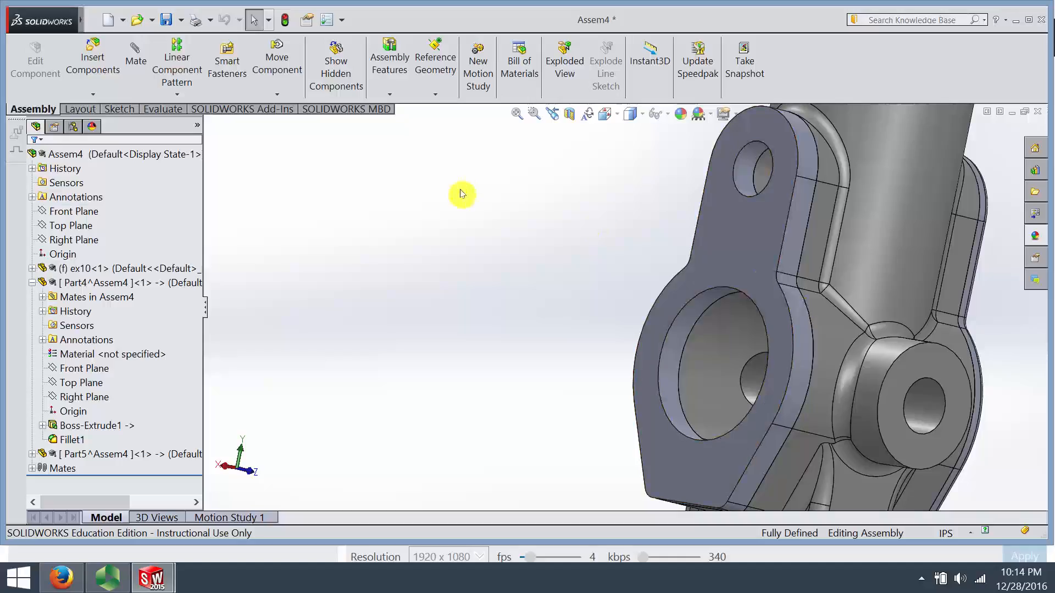
scroll(458, 194, up, 2)
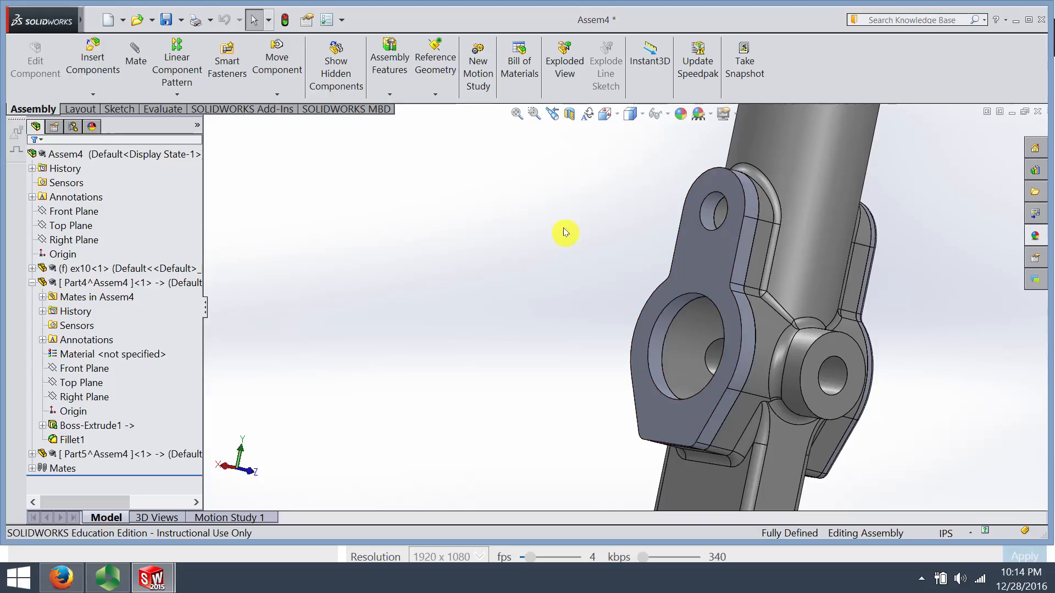
Insert a new in-context part into the assembly, placed on the outer face of the plate with two holes.
scroll(582, 237, up, 3)
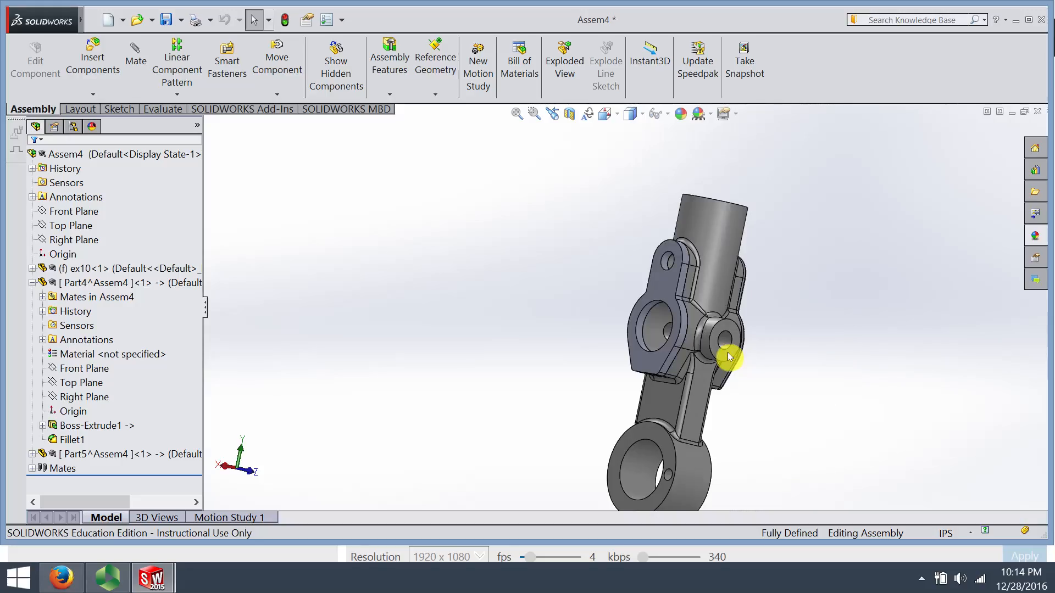
middle_drag(730, 358, 681, 366)
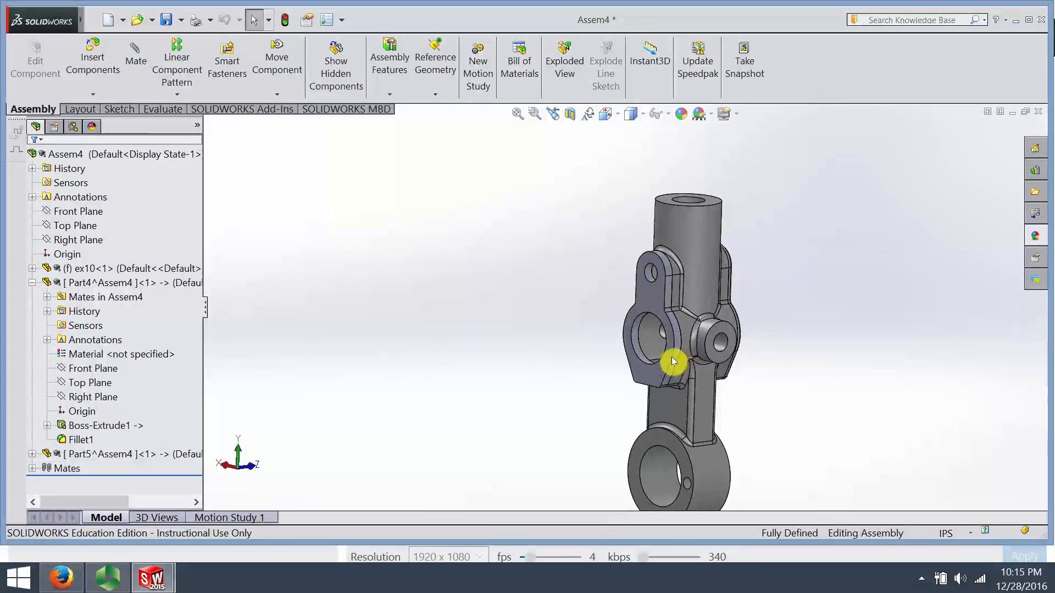
scroll(667, 359, down, 2)
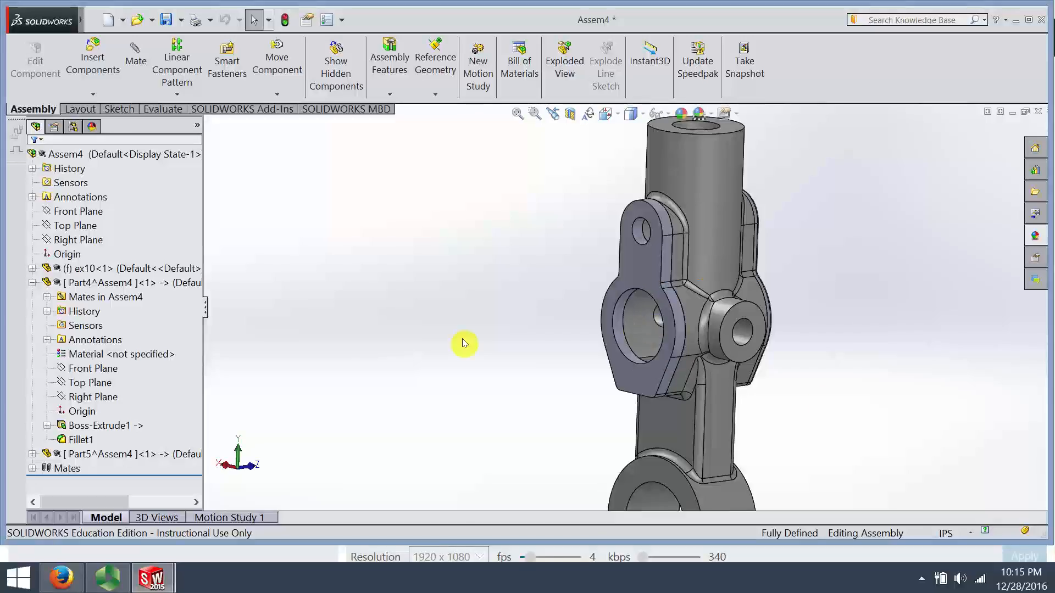
middle_drag(822, 401, 735, 419)
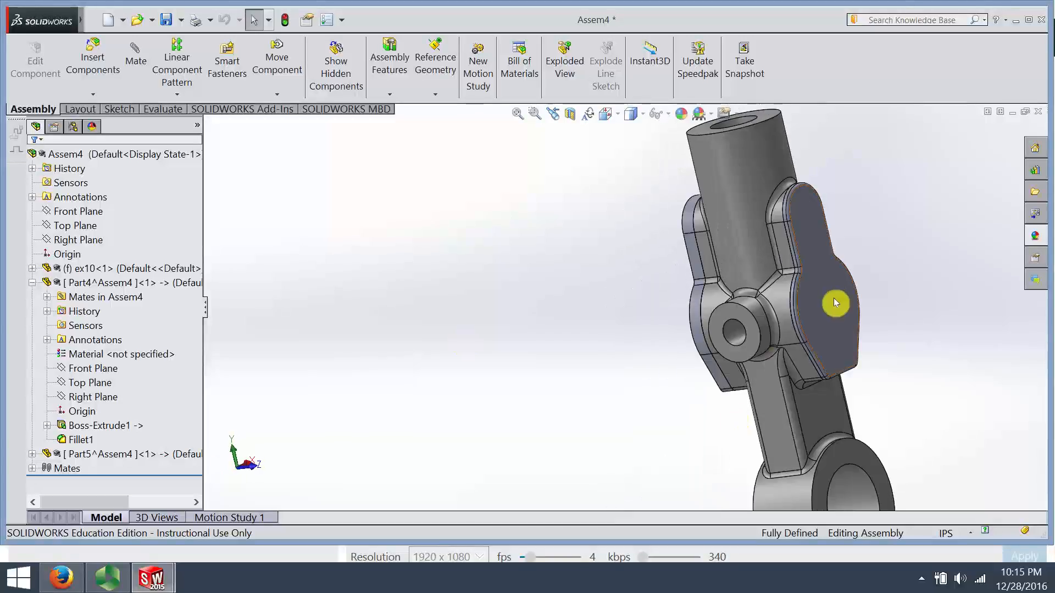
middle_drag(696, 333, 706, 323)
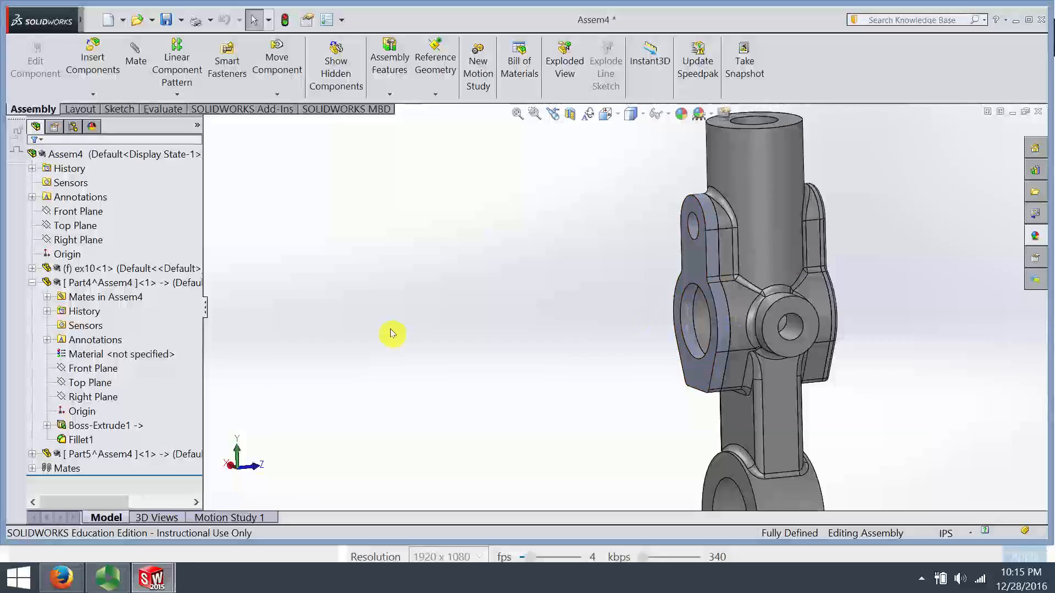
mouse_move(440, 321)
middle_down()
mouse_move(467, 315)
mouse_move(458, 329)
middle_up()
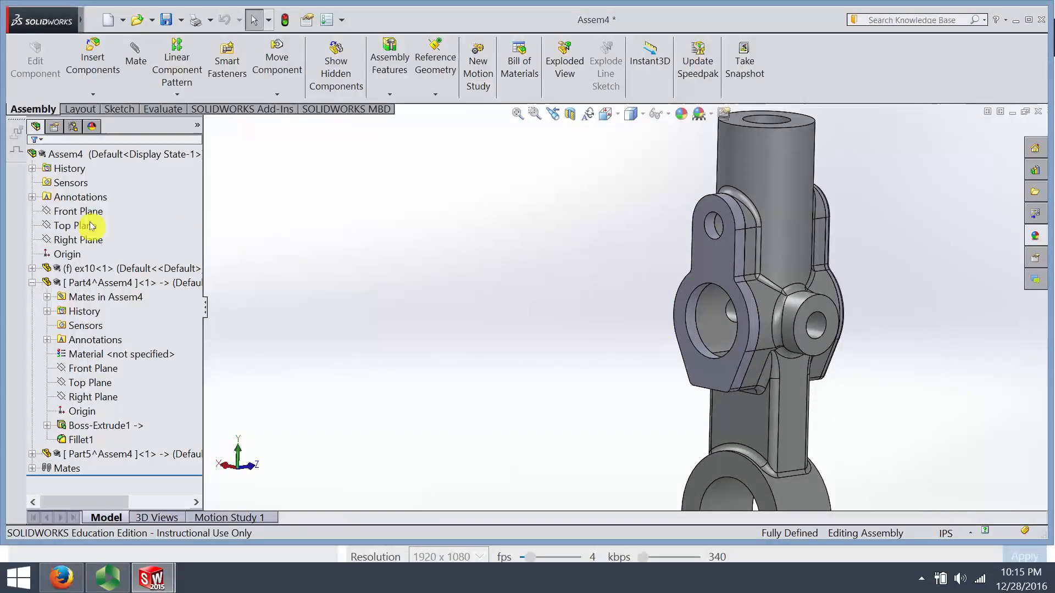
click(75, 199)
click(92, 94)
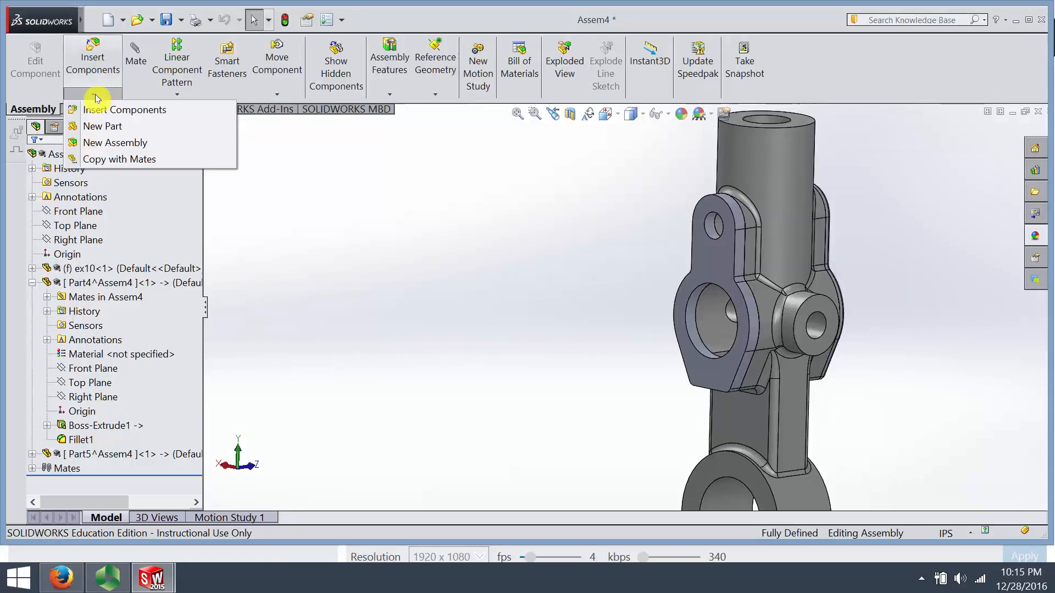
click(98, 127)
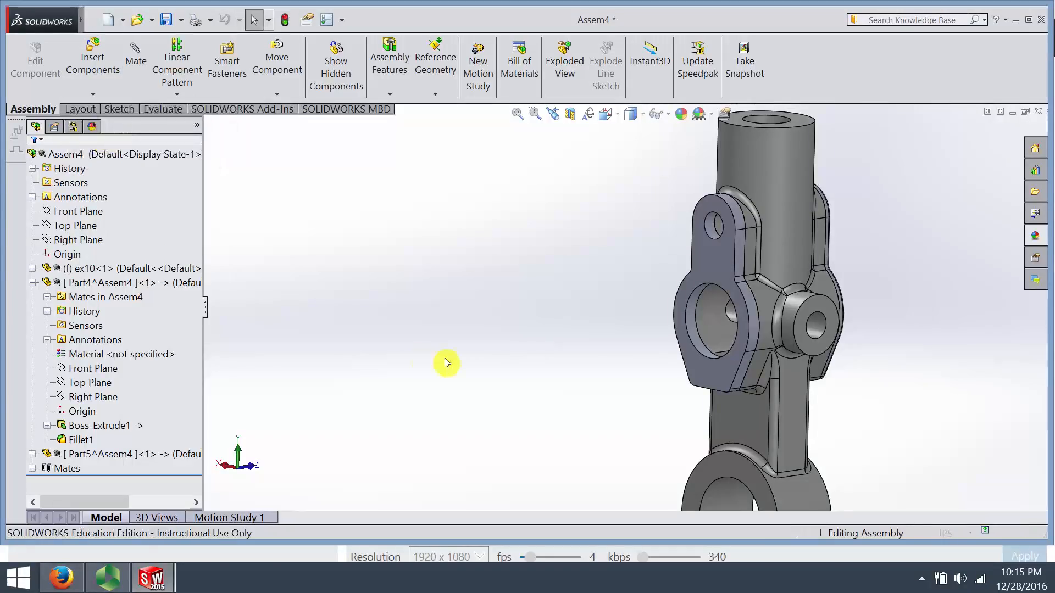
click(706, 274)
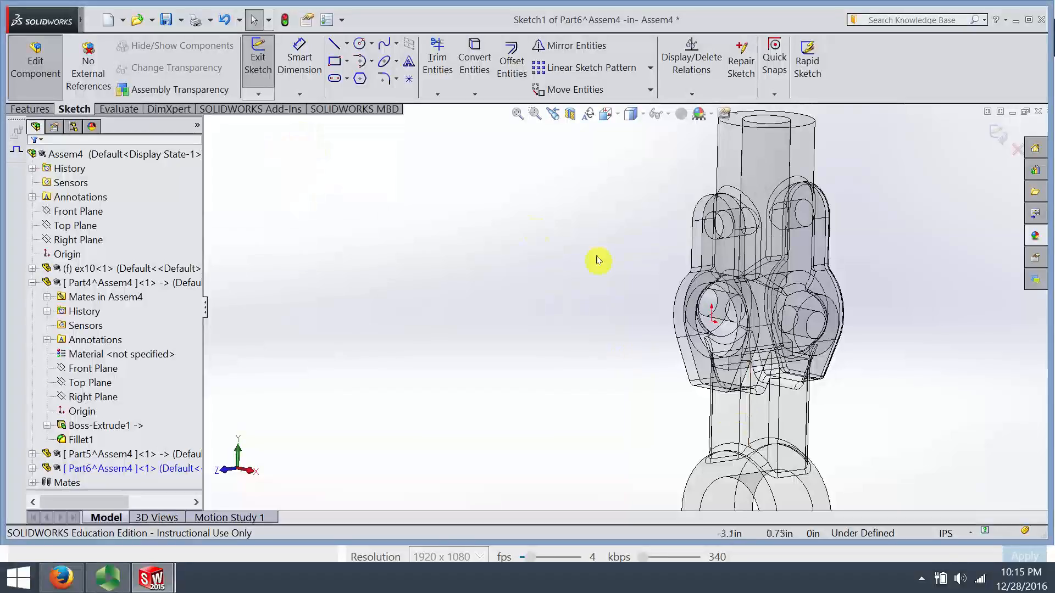
Convert the large hole's circular edge on the two-hole plate into the new part's sketch.
scroll(706, 307, down, 5)
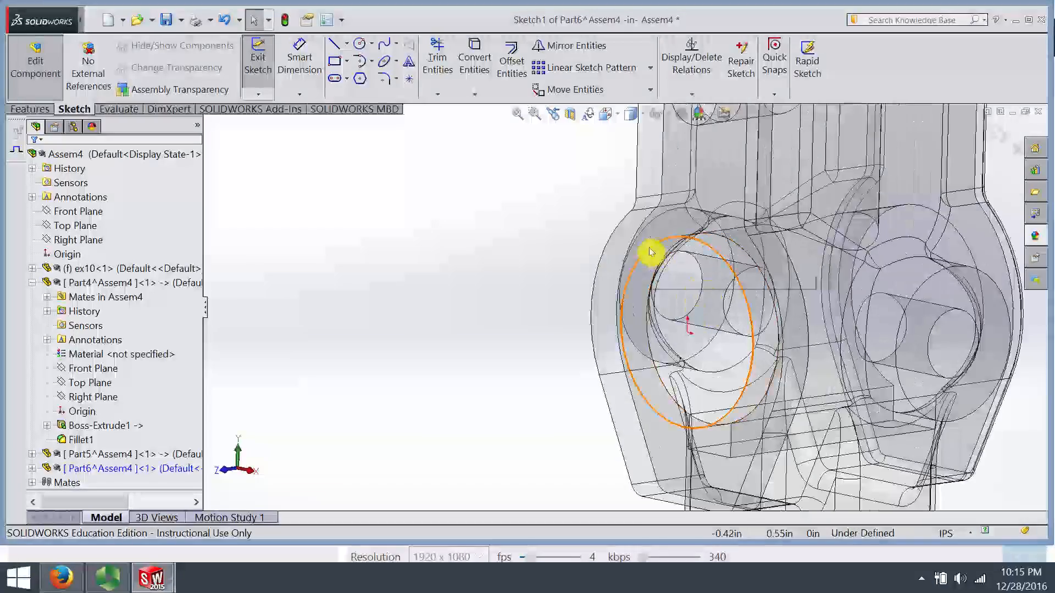
click(650, 251)
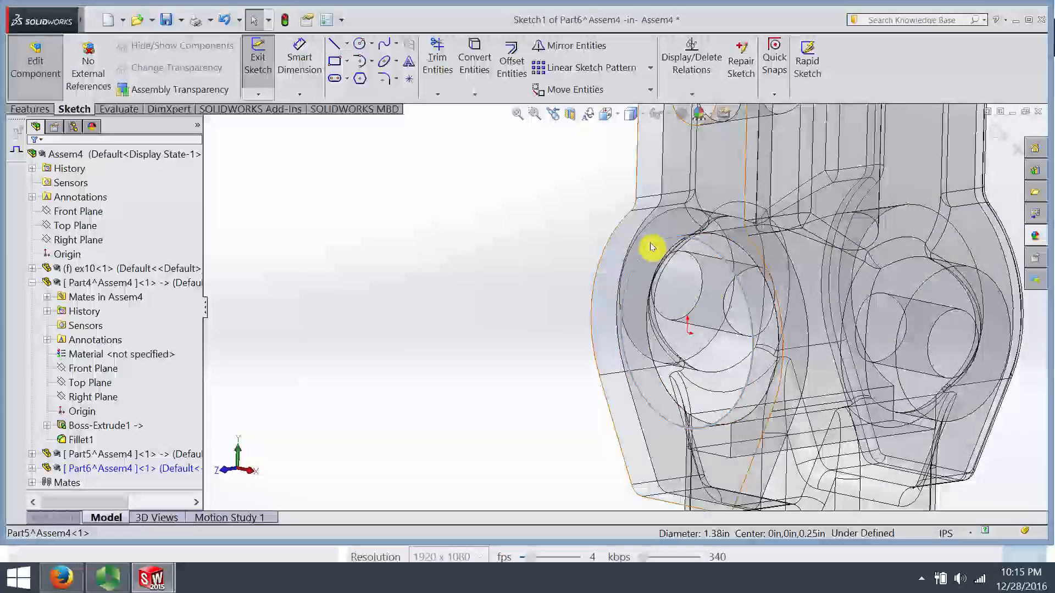
click(481, 62)
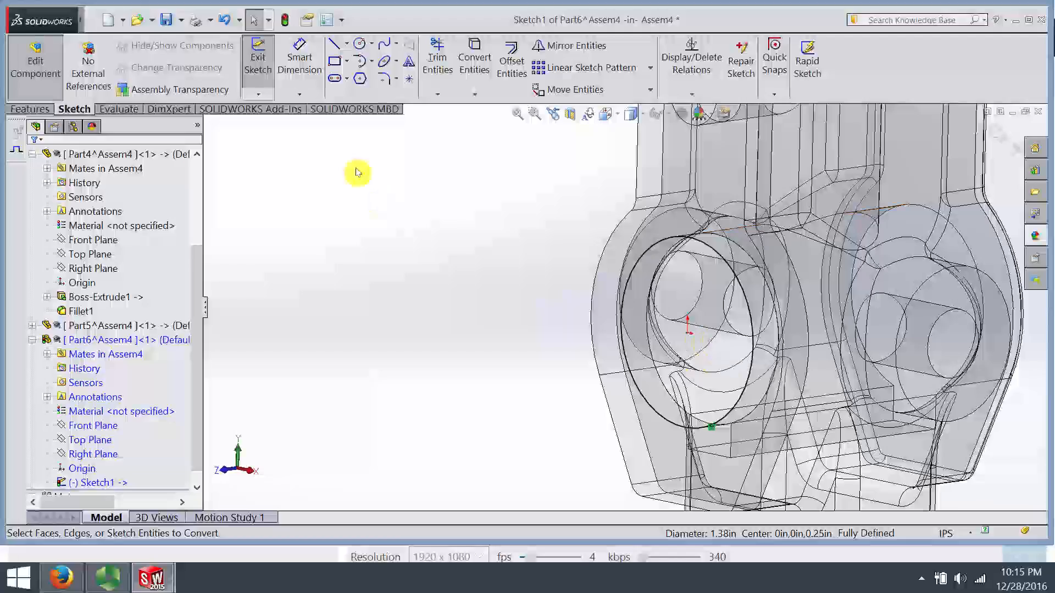
Extrude the circle as a blind boss in both directions, 2 in outward and about 2.04 in into the ex10 bore.
click(30, 108)
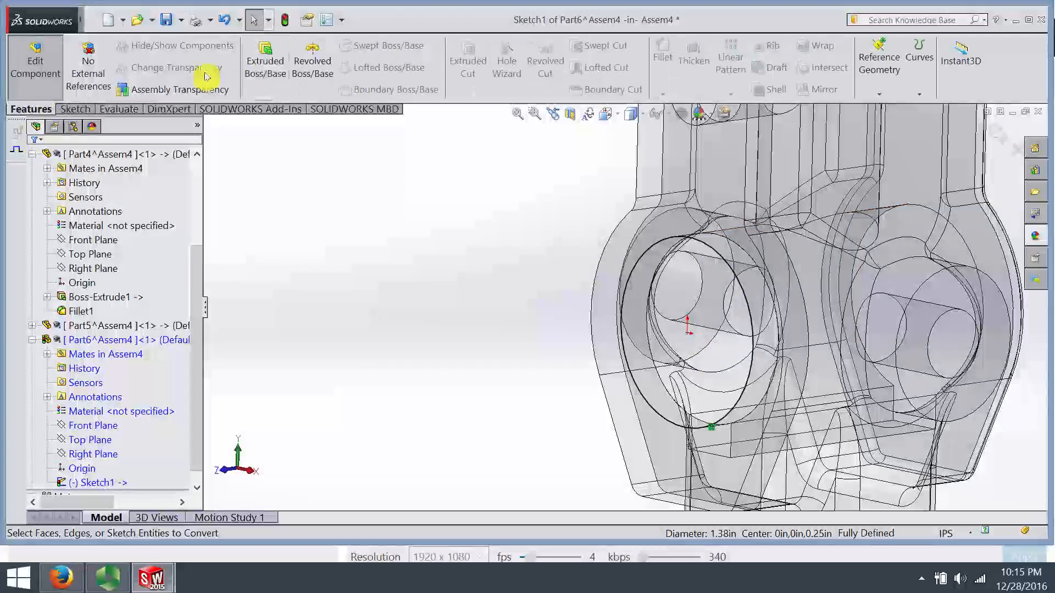
click(265, 55)
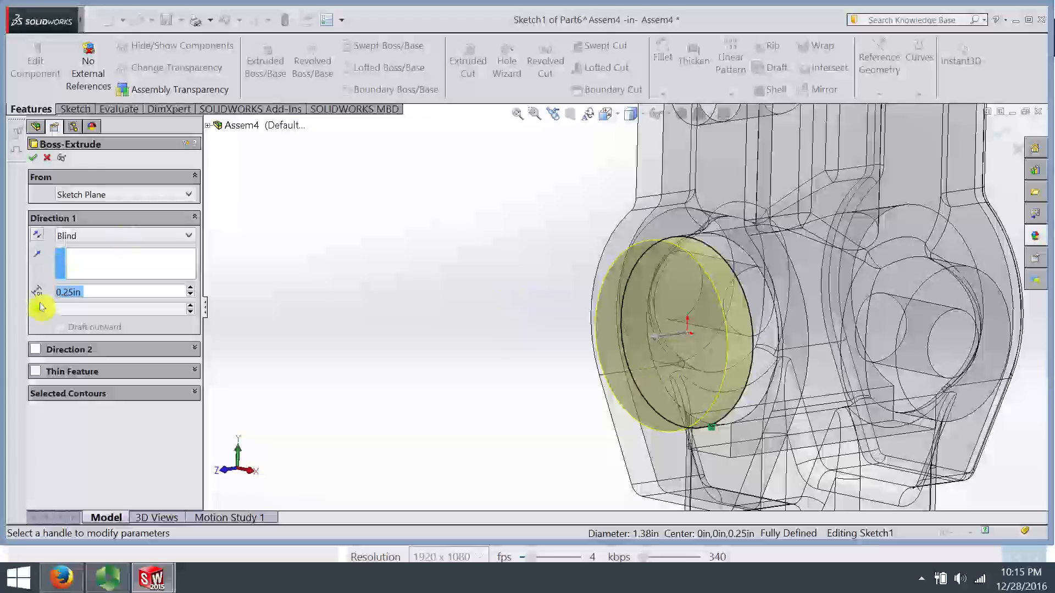
click(36, 349)
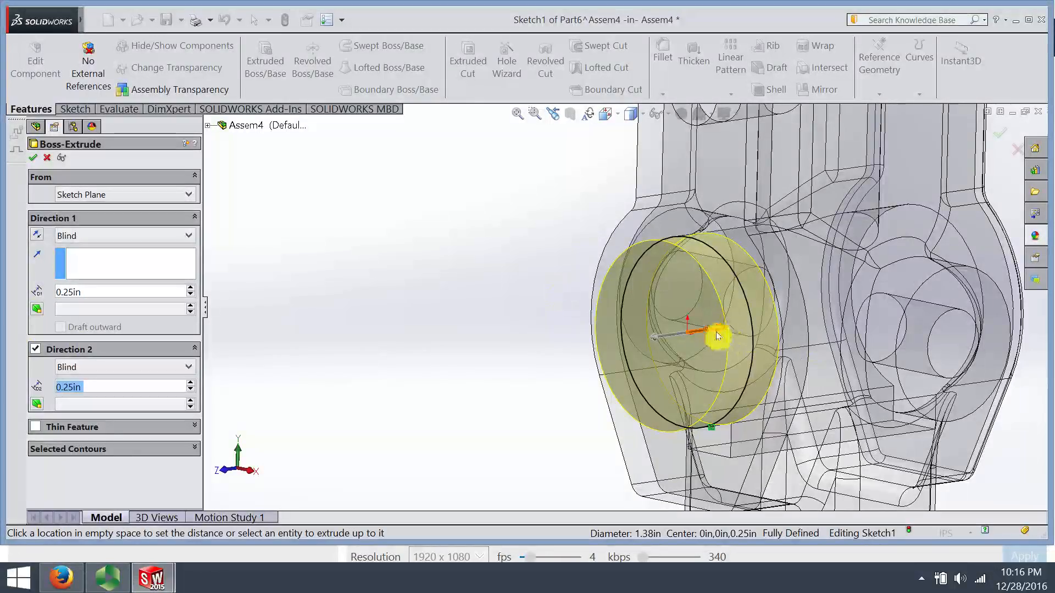
drag(723, 332, 849, 314)
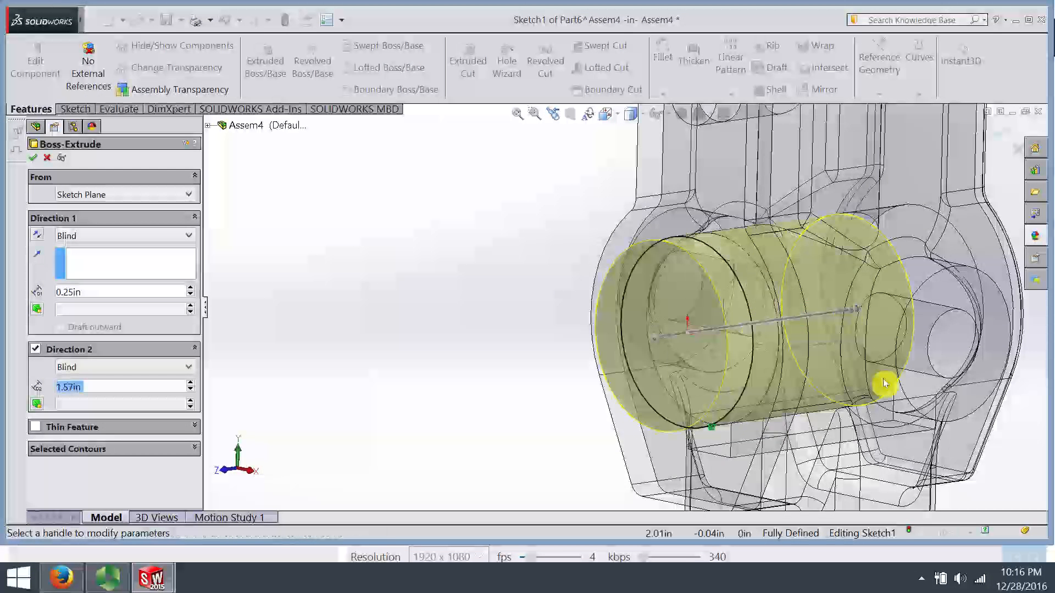
middle_drag(883, 383, 845, 332)
drag(769, 306, 808, 302)
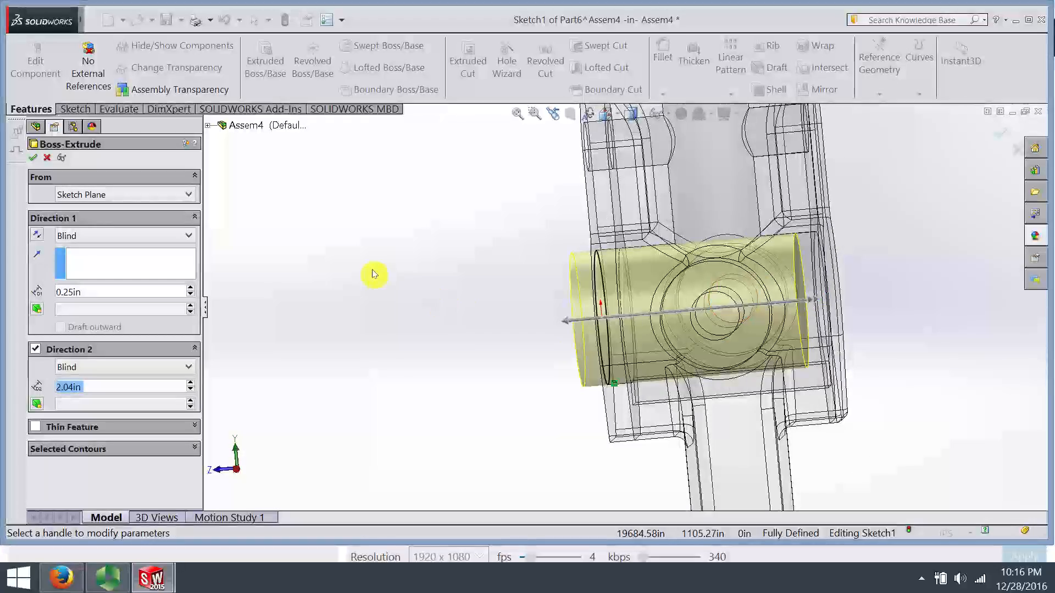
drag(565, 320, 405, 329)
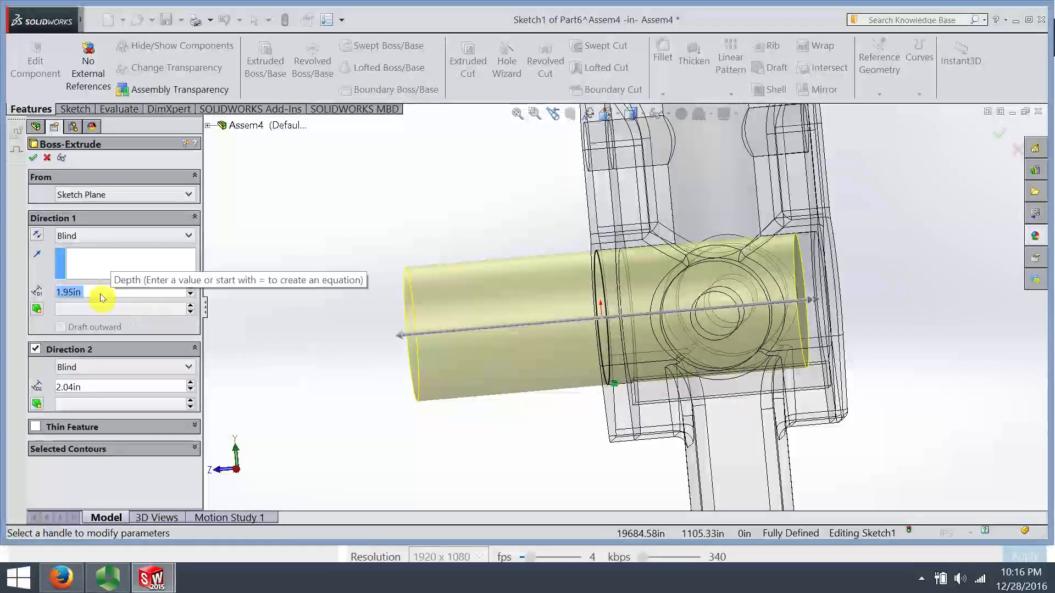
text(2)
key(Return)
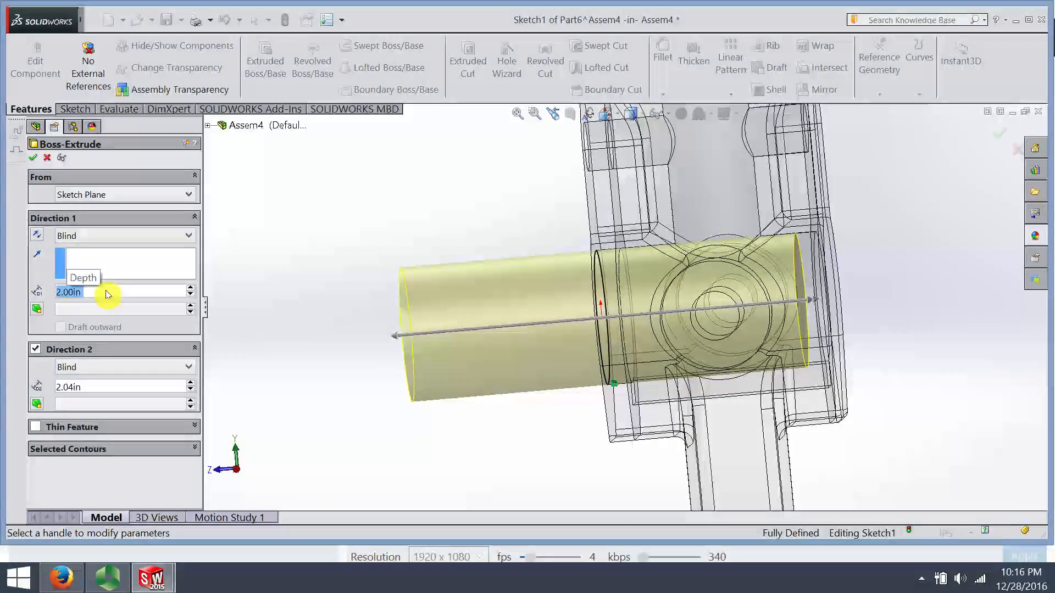
click(33, 157)
Return from part editing to the assembly and inspect the new shaft passing through the plate and flange.
middle_drag(935, 172, 959, 207)
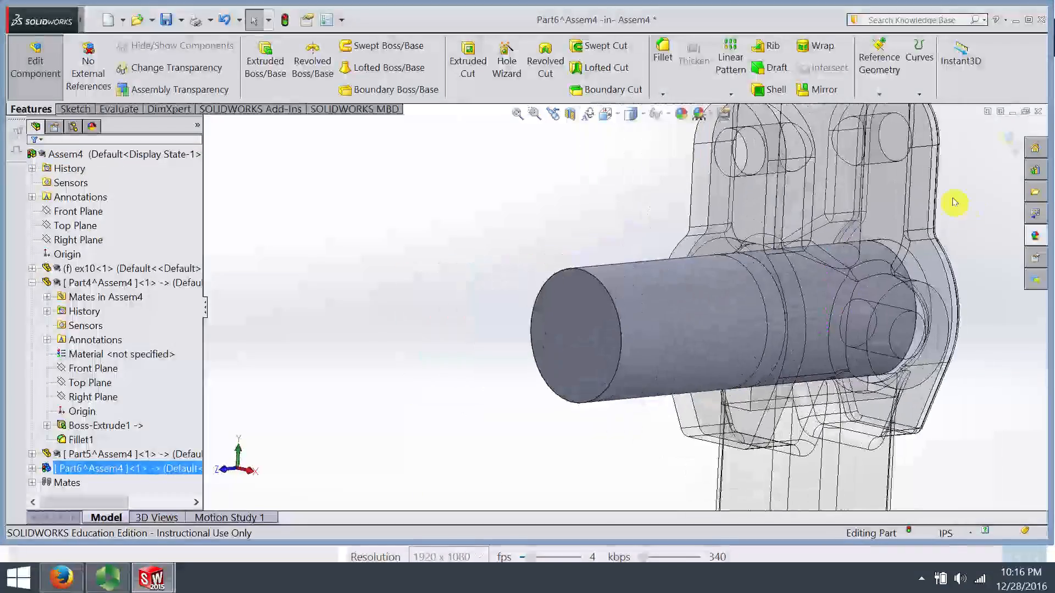
click(1004, 147)
scroll(621, 299, up, 2)
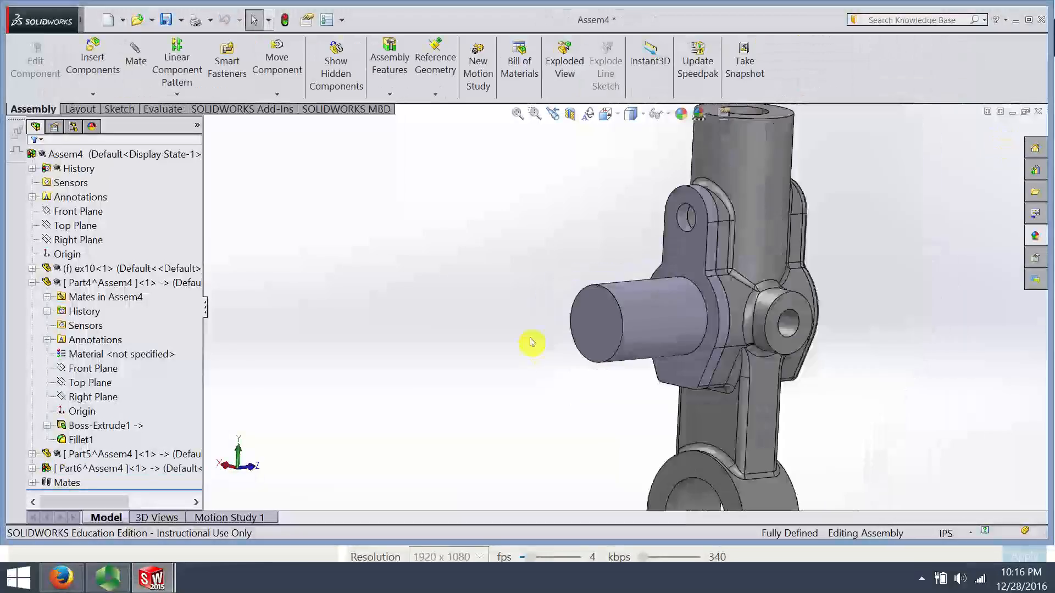
scroll(547, 372, down, 1)
scroll(623, 360, up, 3)
scroll(720, 353, down, 2)
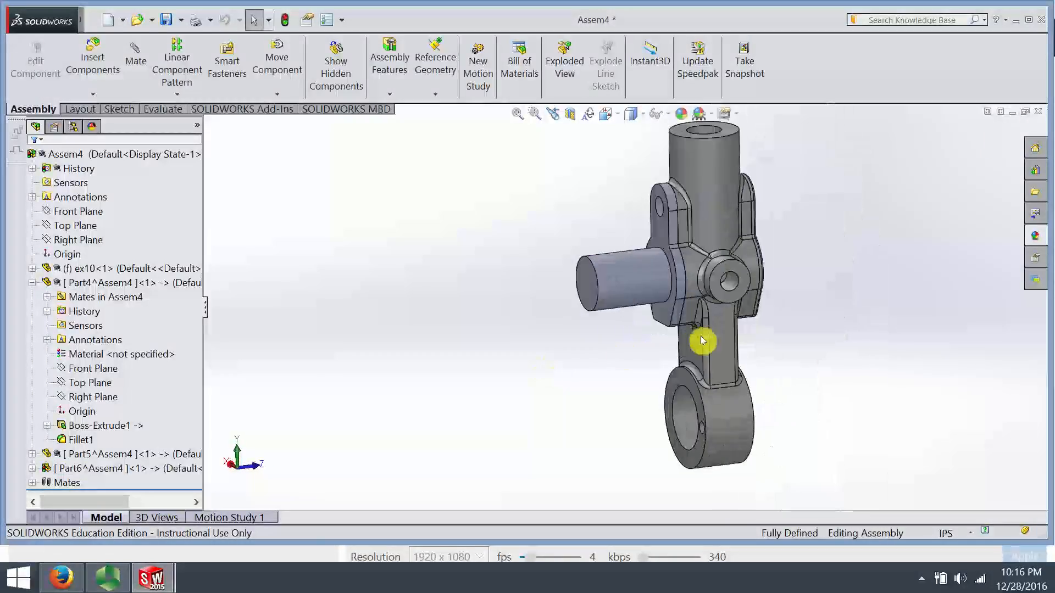
middle_drag(544, 270, 584, 264)
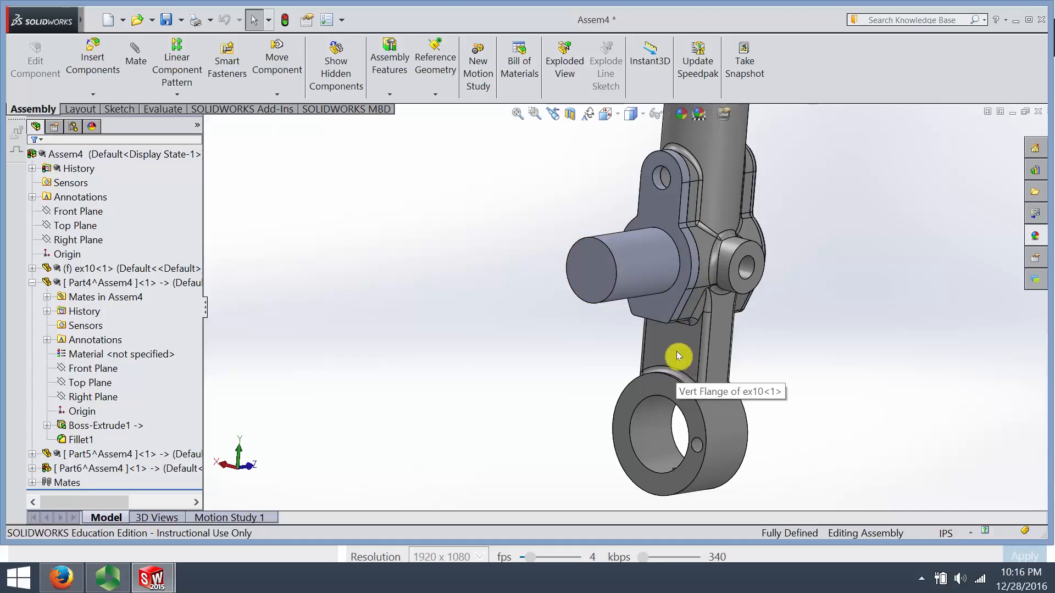
Edit the ex10 component in the assembly's context, saving the assembly as Assem4 with its virtual components stored internally.
click(98, 268)
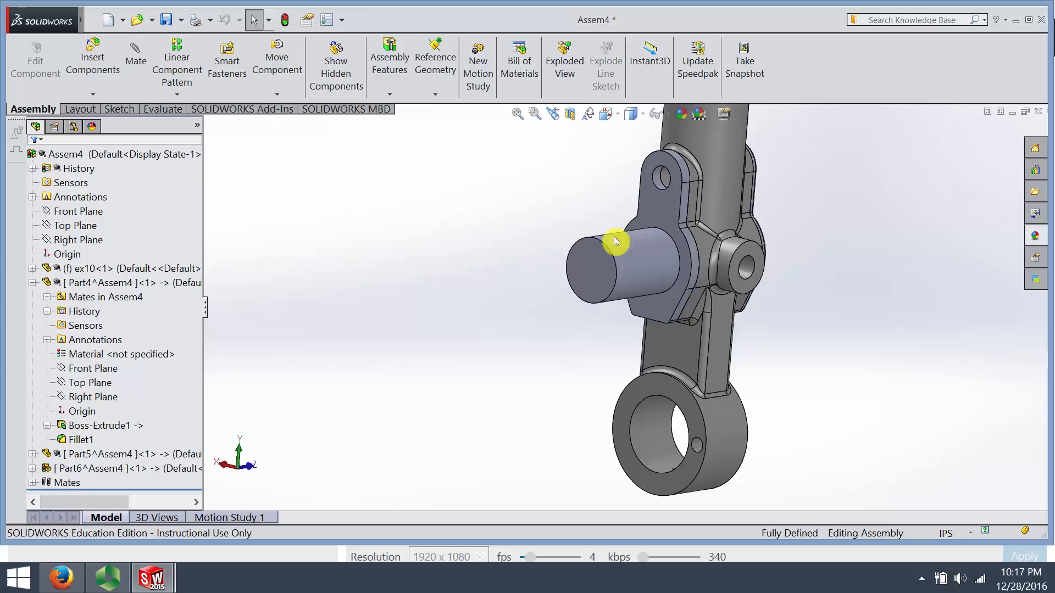
click(716, 163)
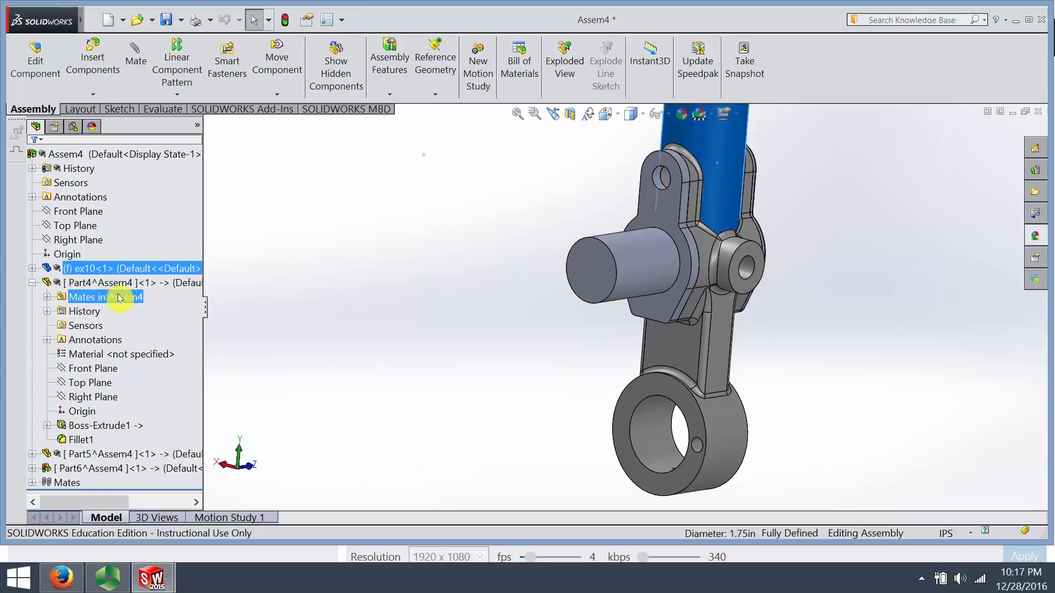
click(339, 278)
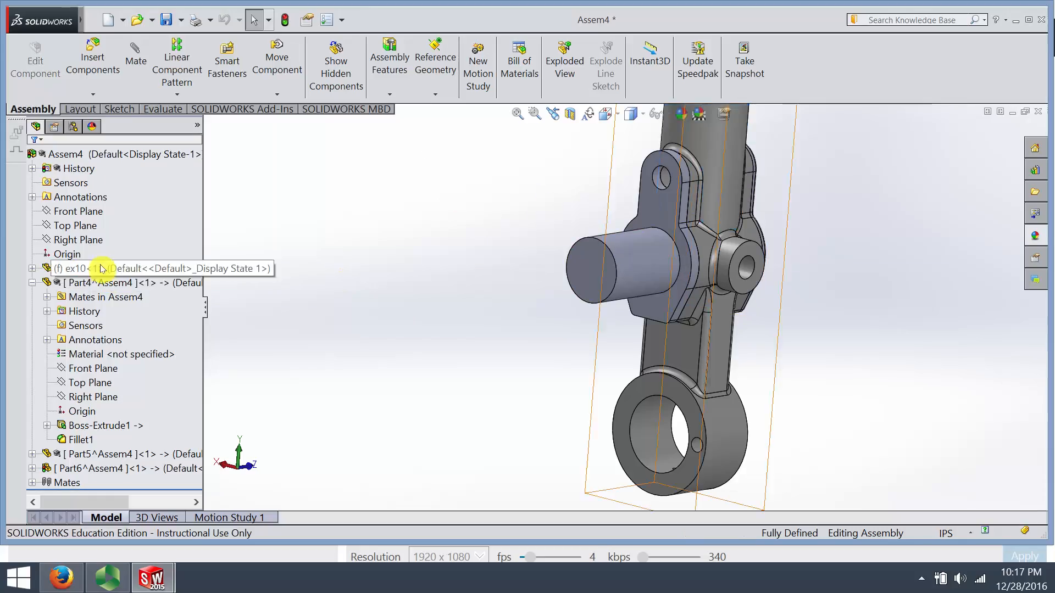
right_click(101, 268)
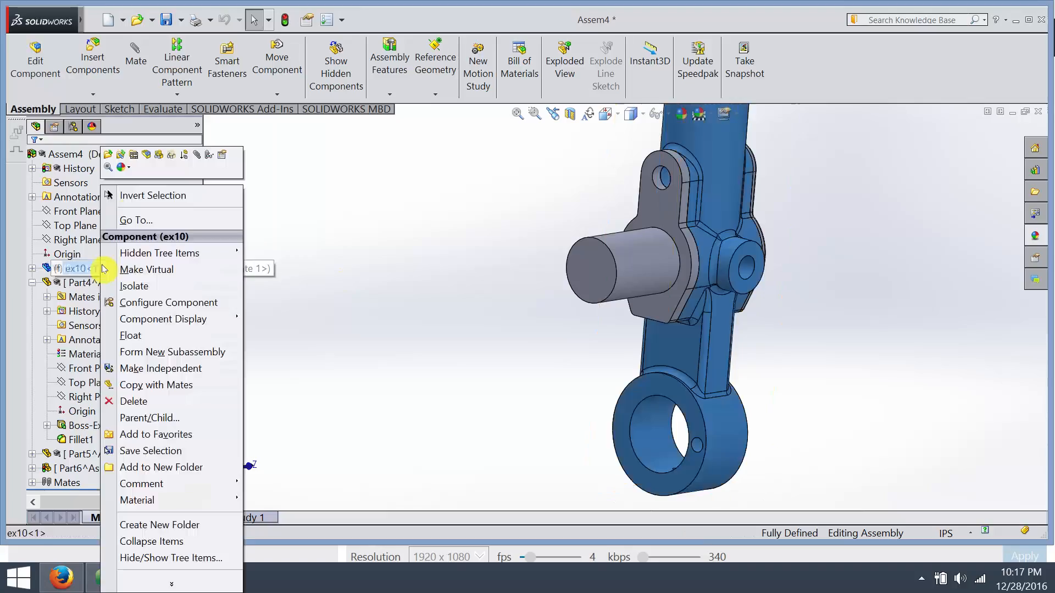
click(147, 160)
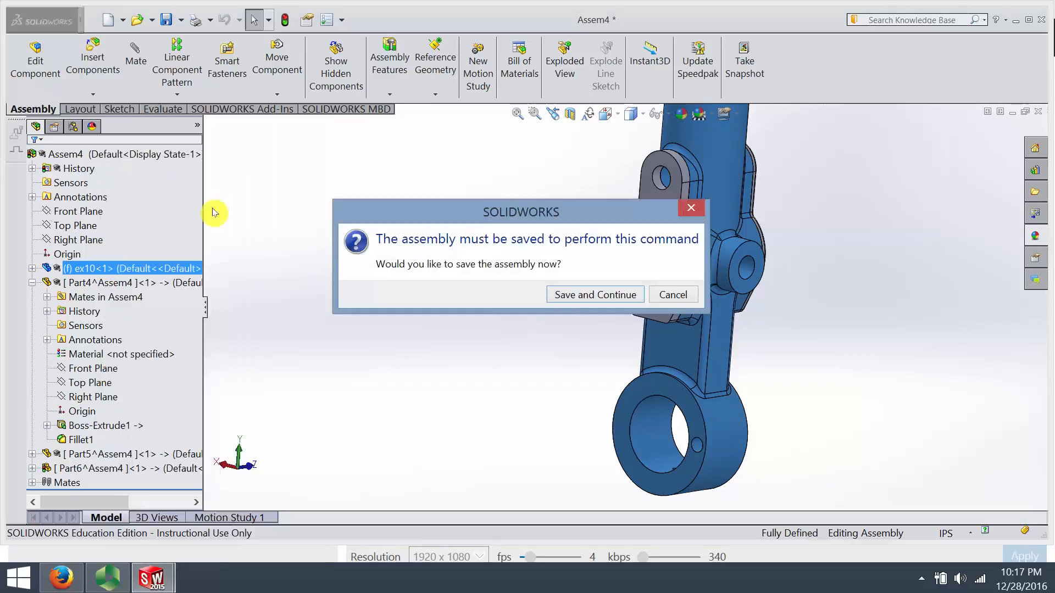
click(564, 295)
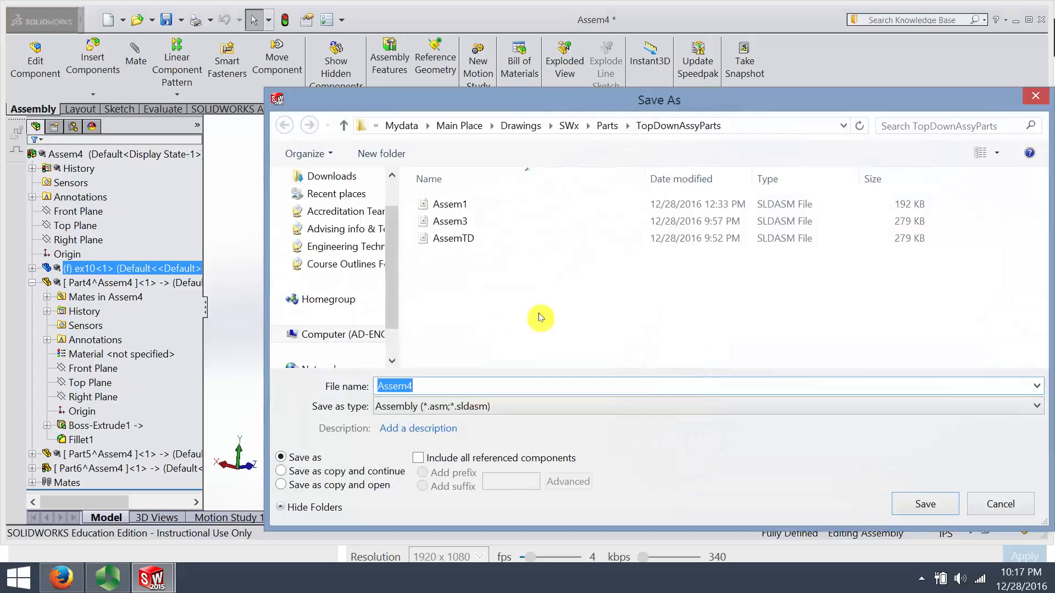
click(922, 502)
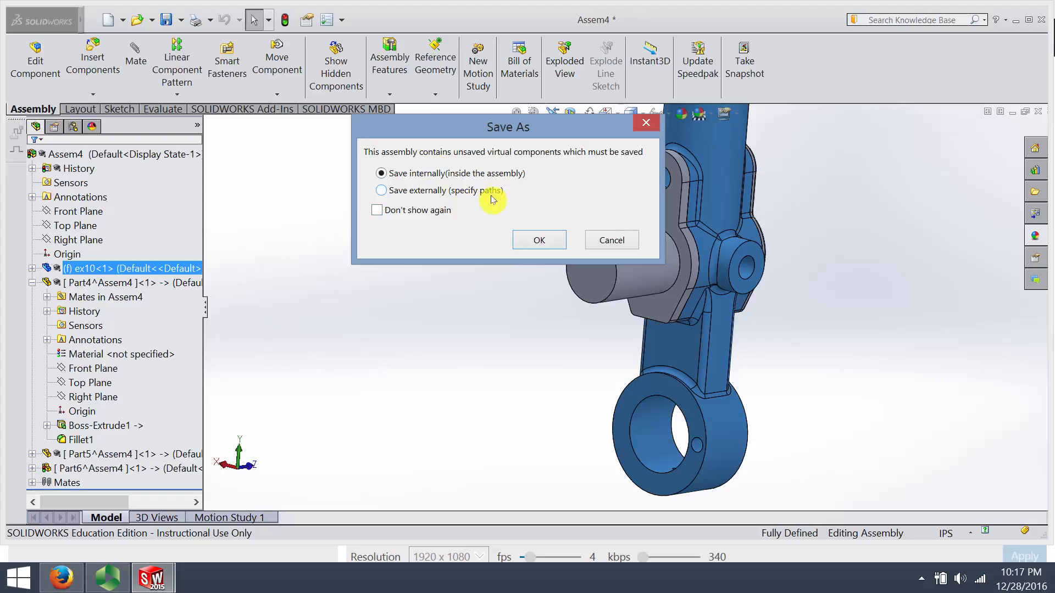
click(543, 242)
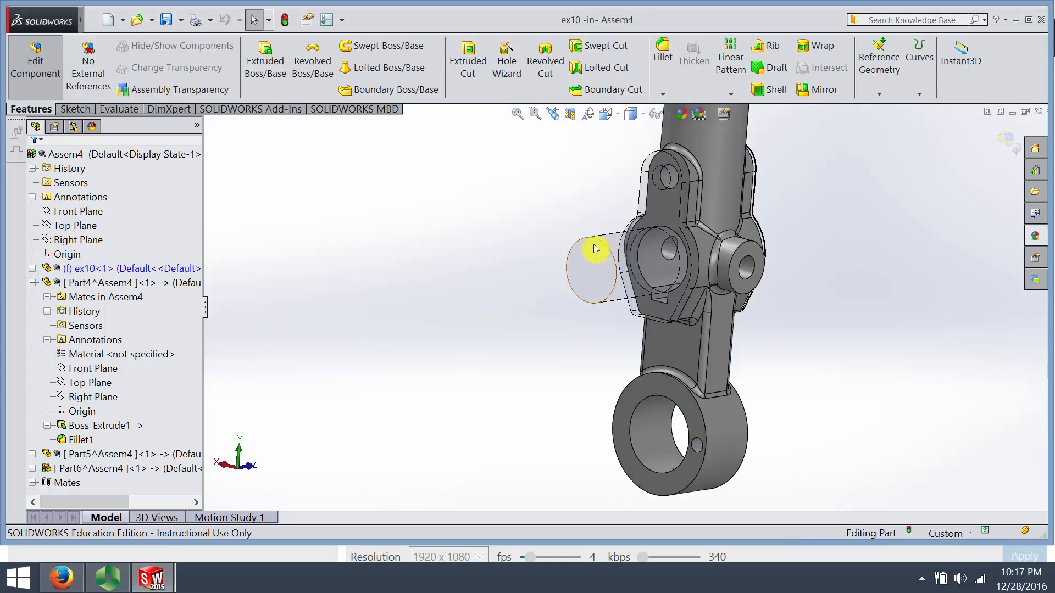
Examine ex10's flange and keyed bore through the transparent plate and shaft.
scroll(599, 245, up, 2)
scroll(642, 277, down, 3)
middle_drag(755, 258, 709, 255)
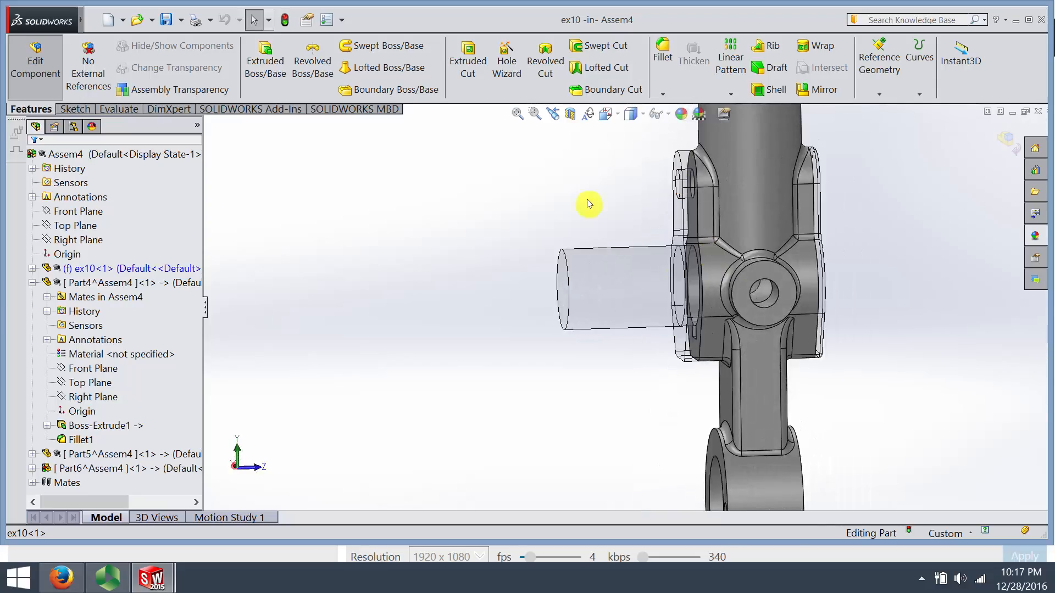
middle_drag(588, 205, 370, 237)
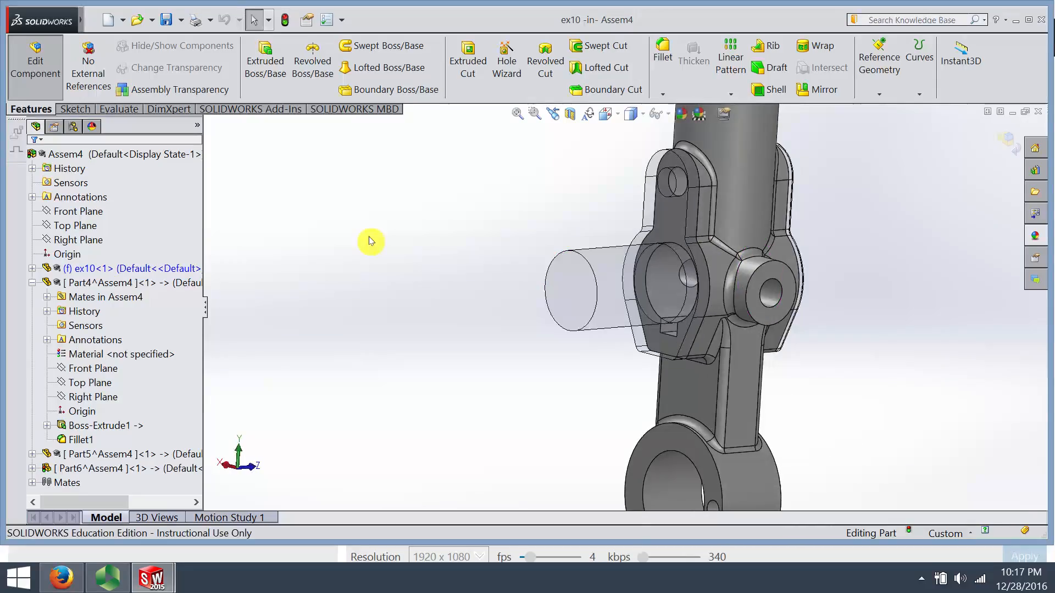
click(32, 273)
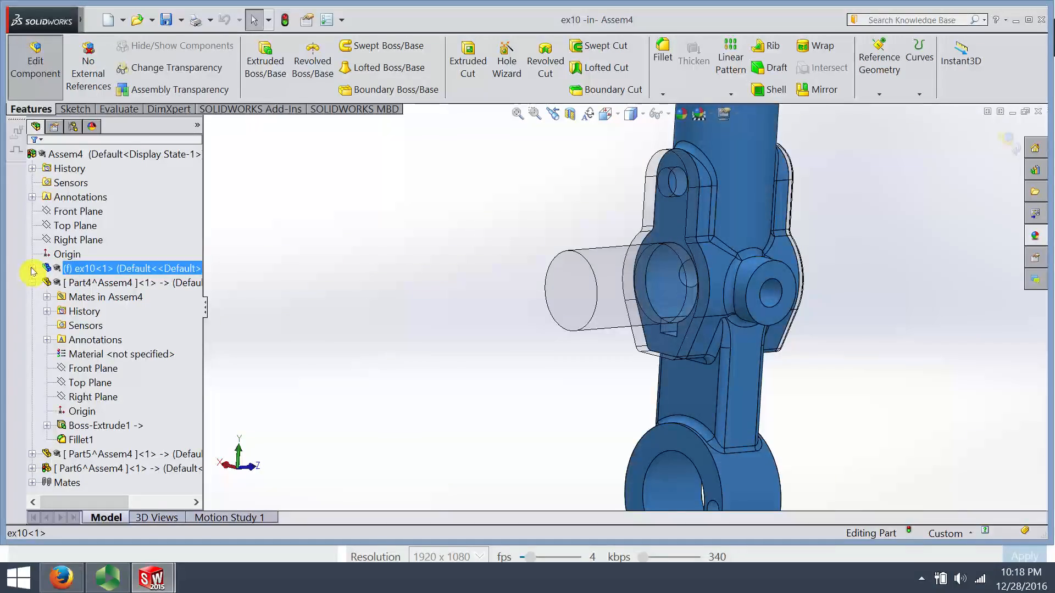
click(327, 251)
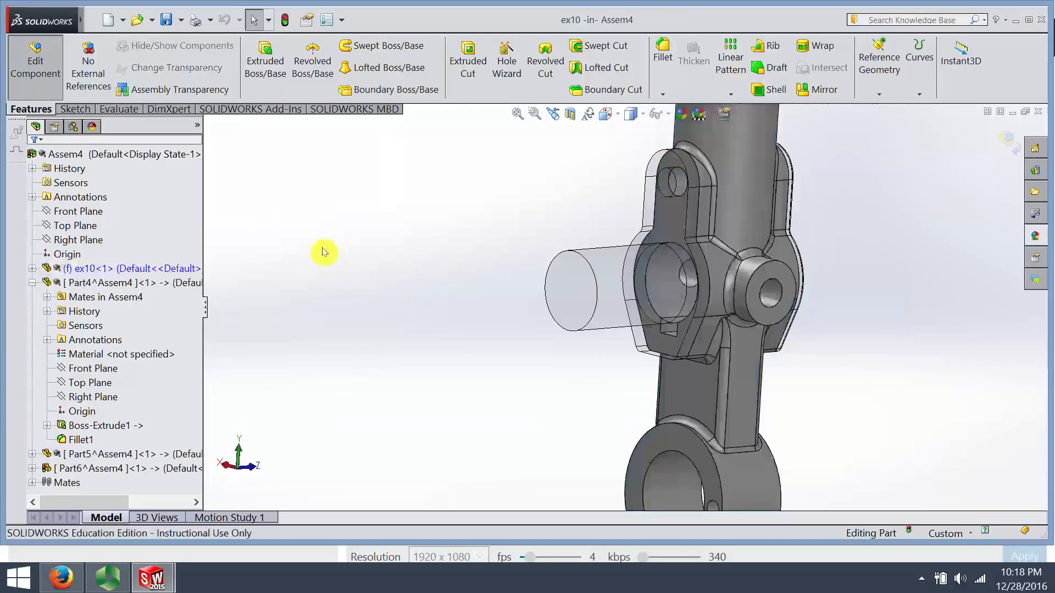
Open the sketch of ex10's Key Cut feature for editing.
click(33, 270)
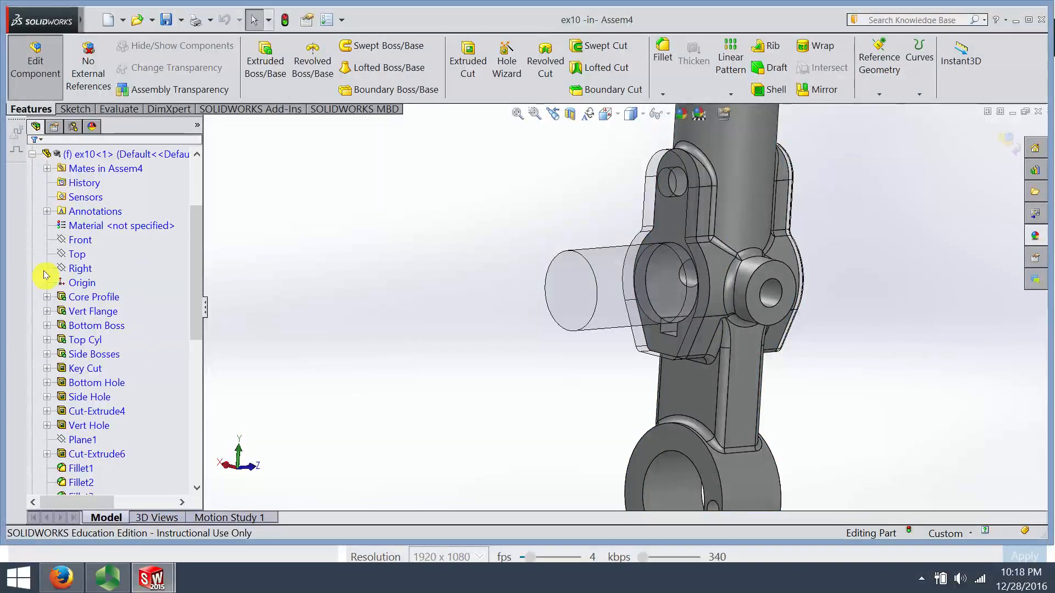
drag(200, 263, 208, 212)
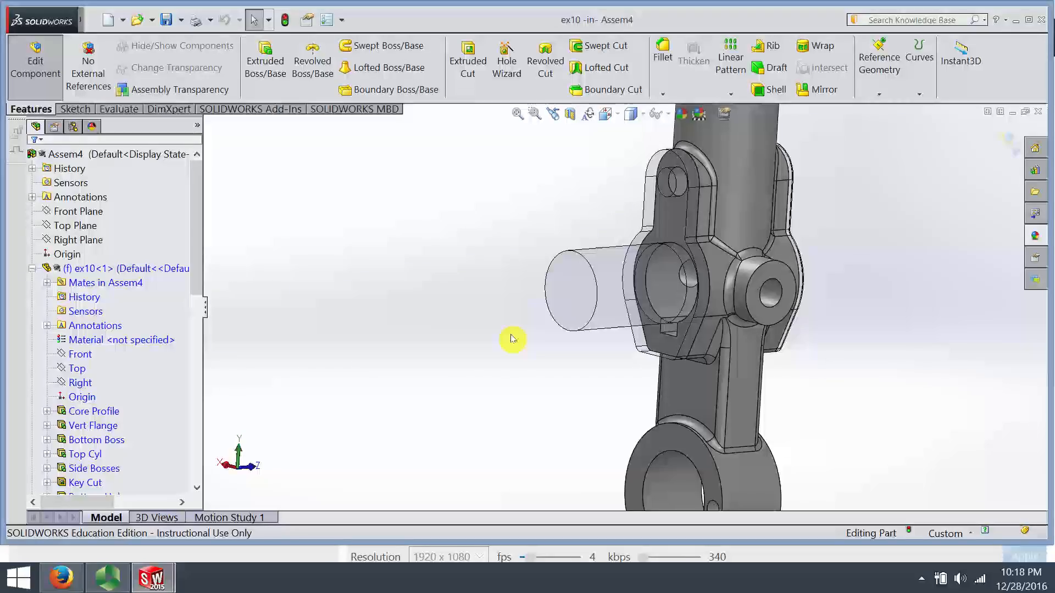
click(669, 279)
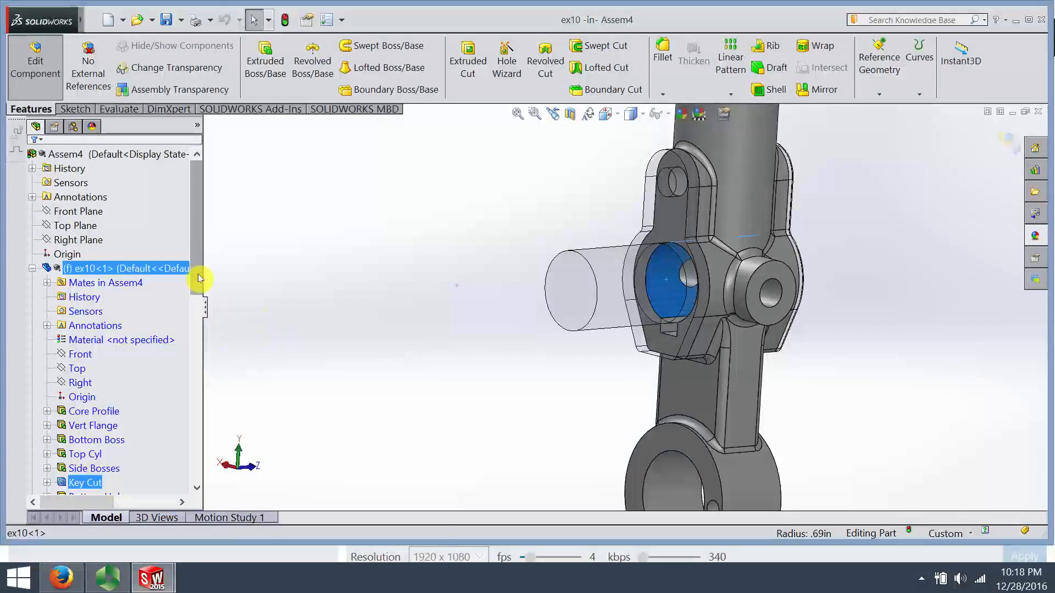
drag(196, 278, 192, 329)
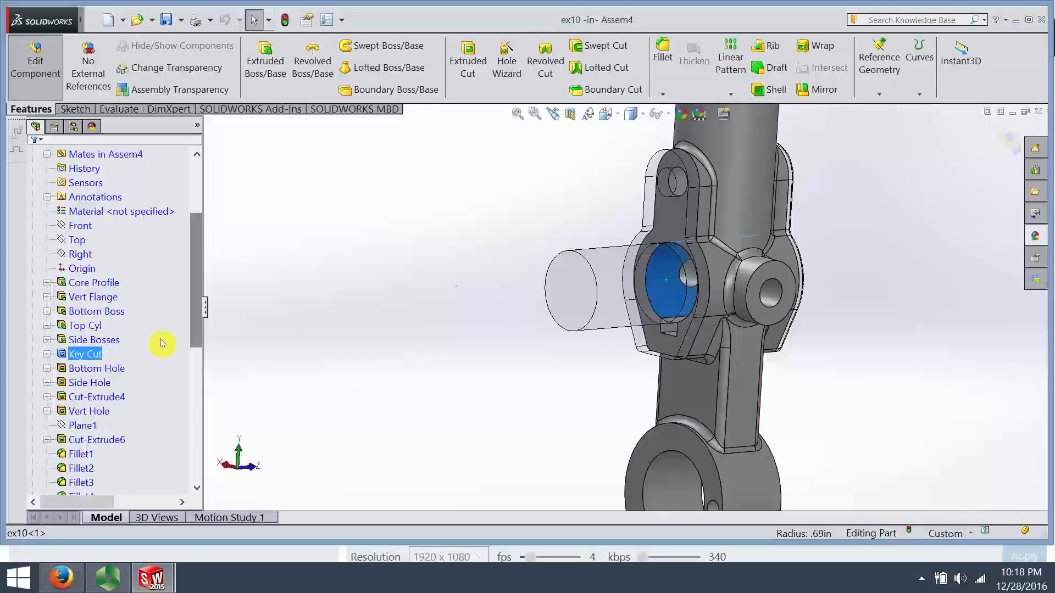
click(47, 354)
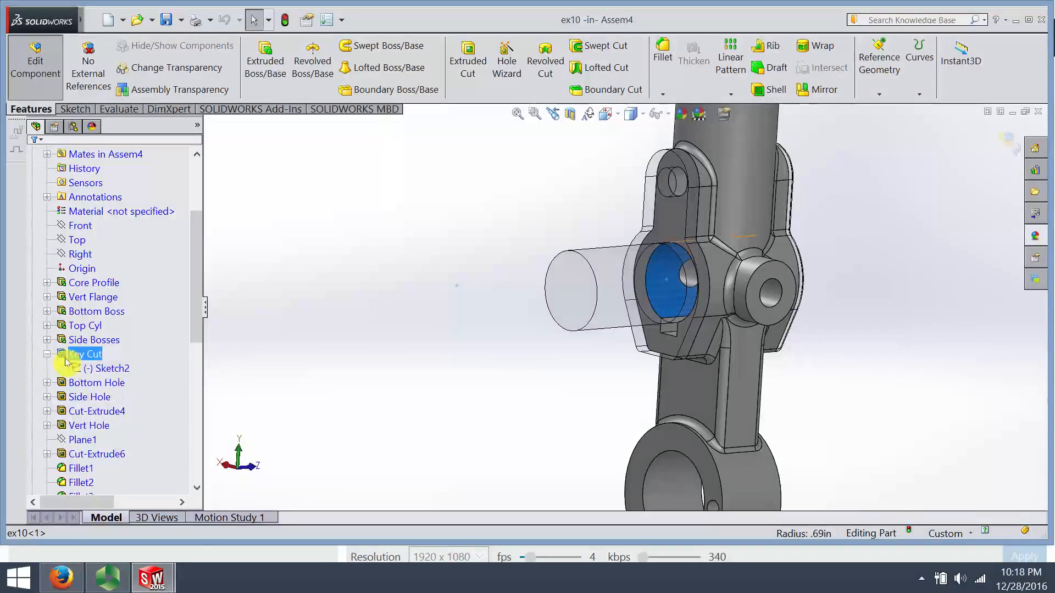
right_click(104, 374)
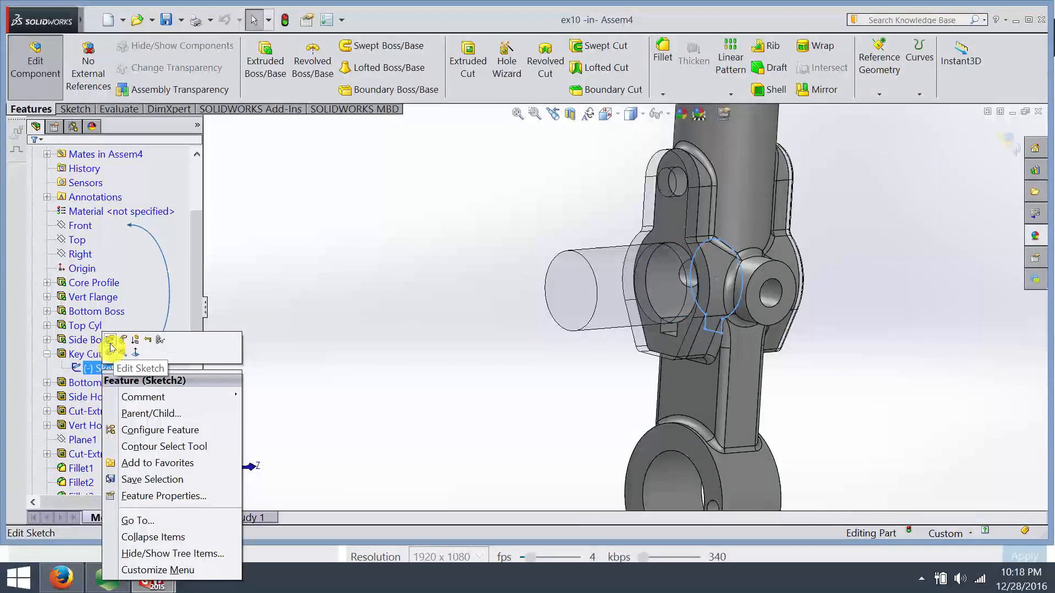
click(110, 345)
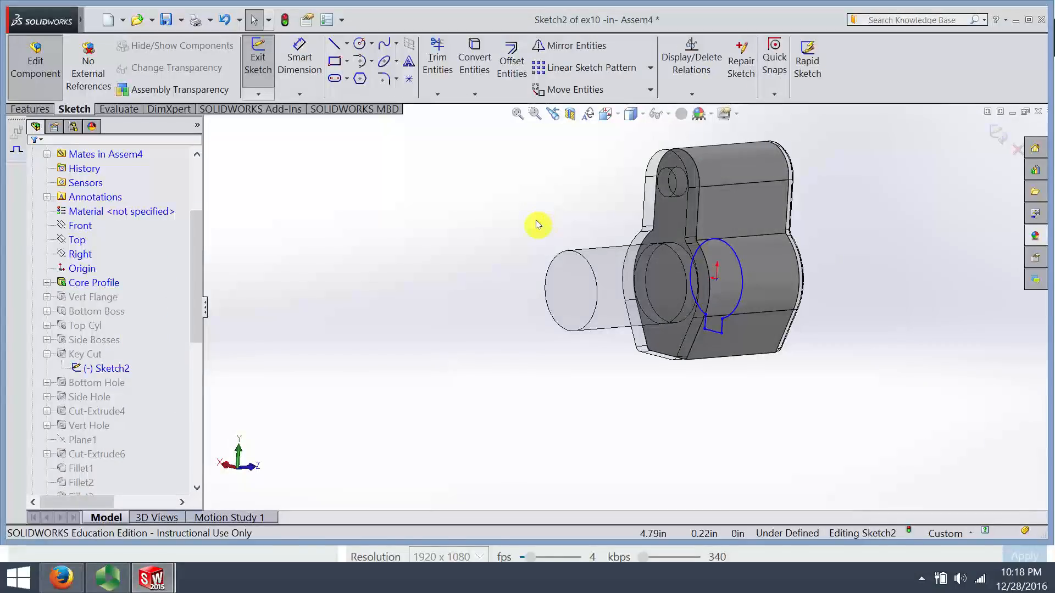
key(space)
click(620, 310)
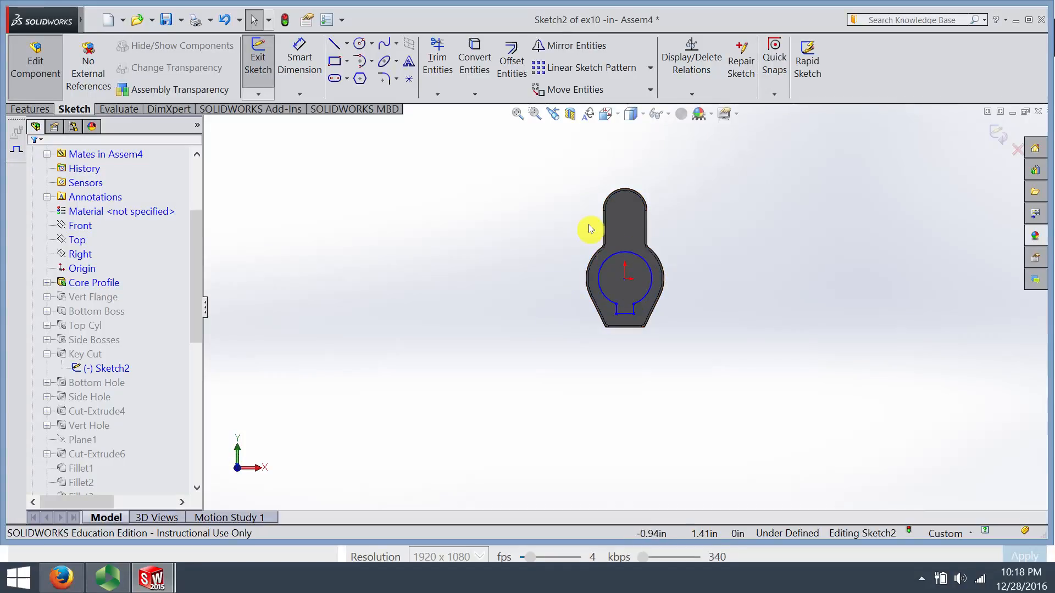
Dimension the arc of the keyed bore profile with a radius of 0.5 in.
click(300, 68)
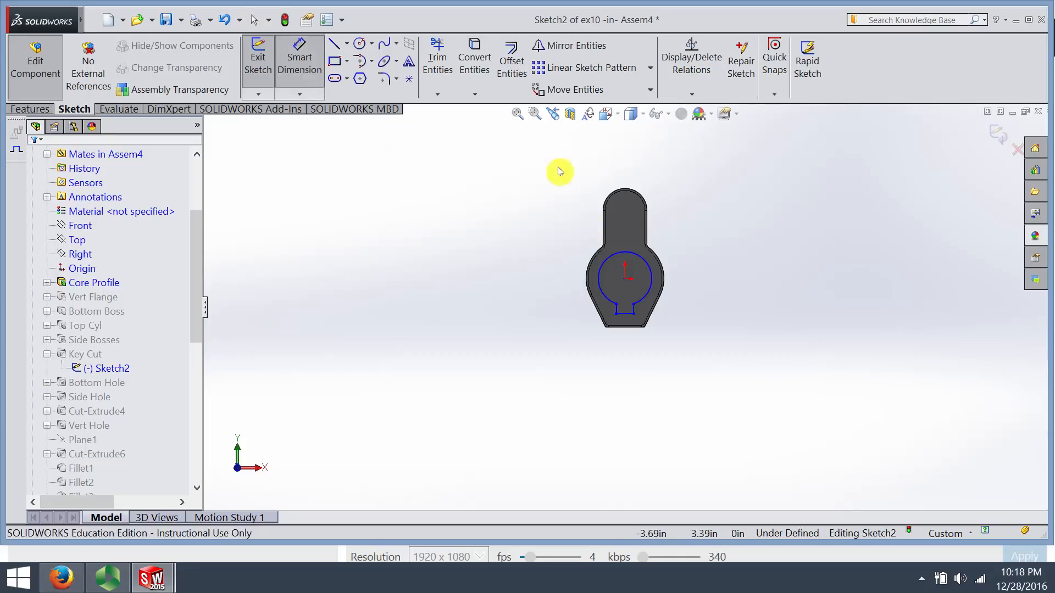
click(647, 269)
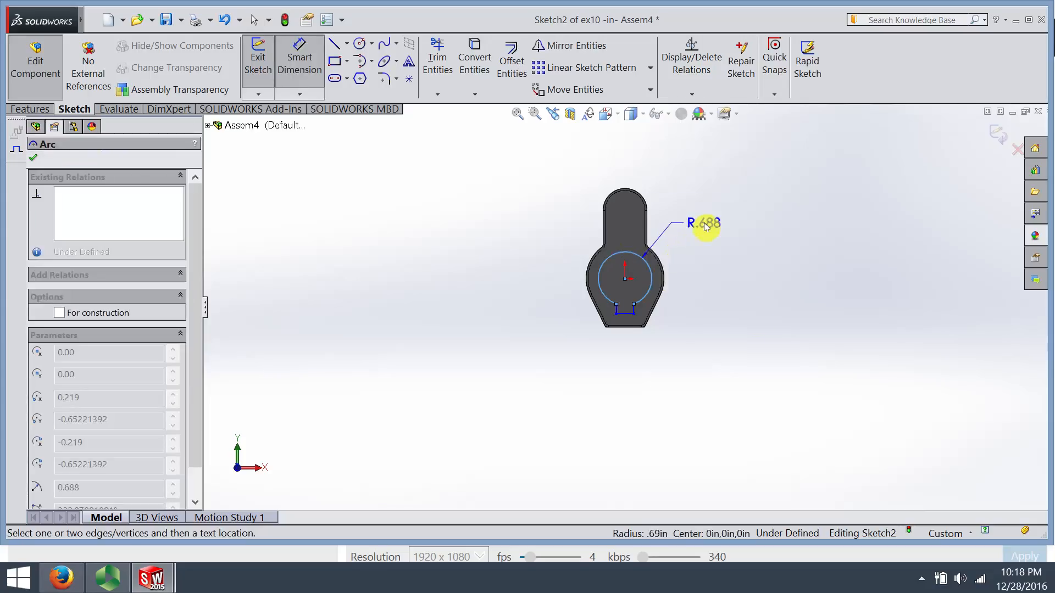
click(708, 222)
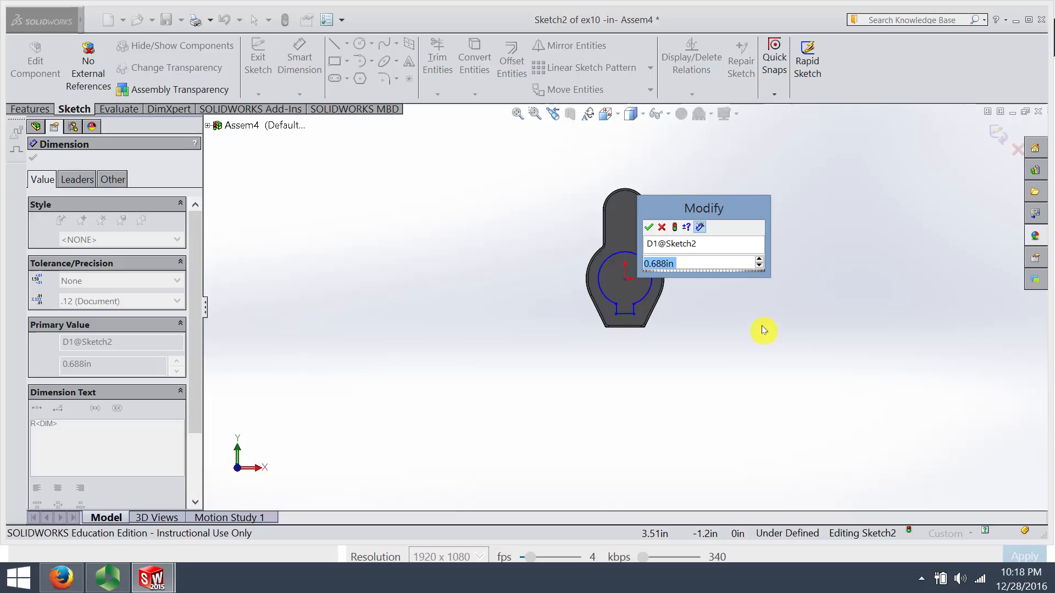
text(.5)
key(Return)
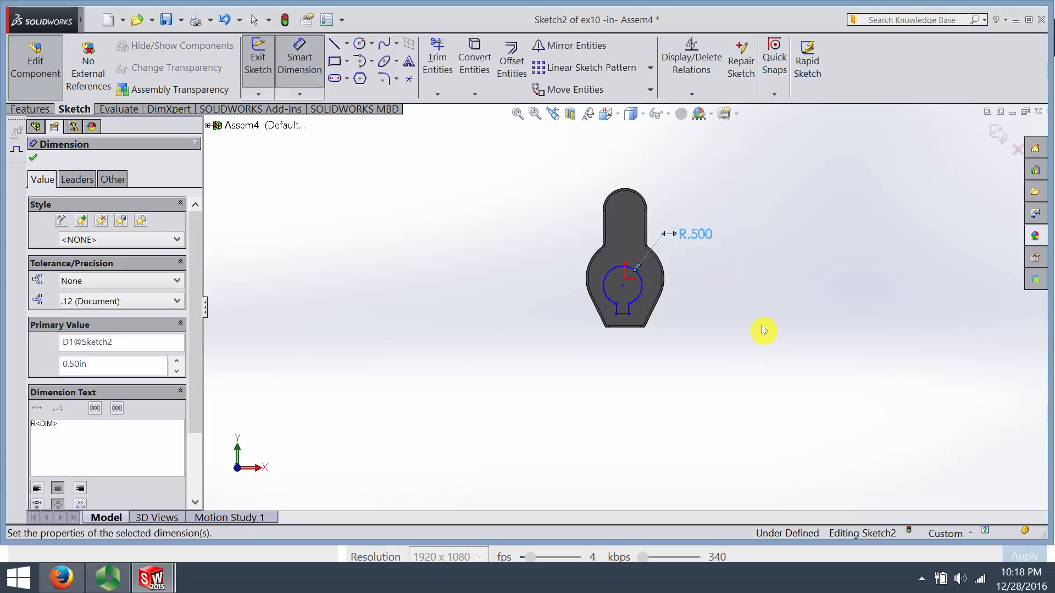
key(Escape)
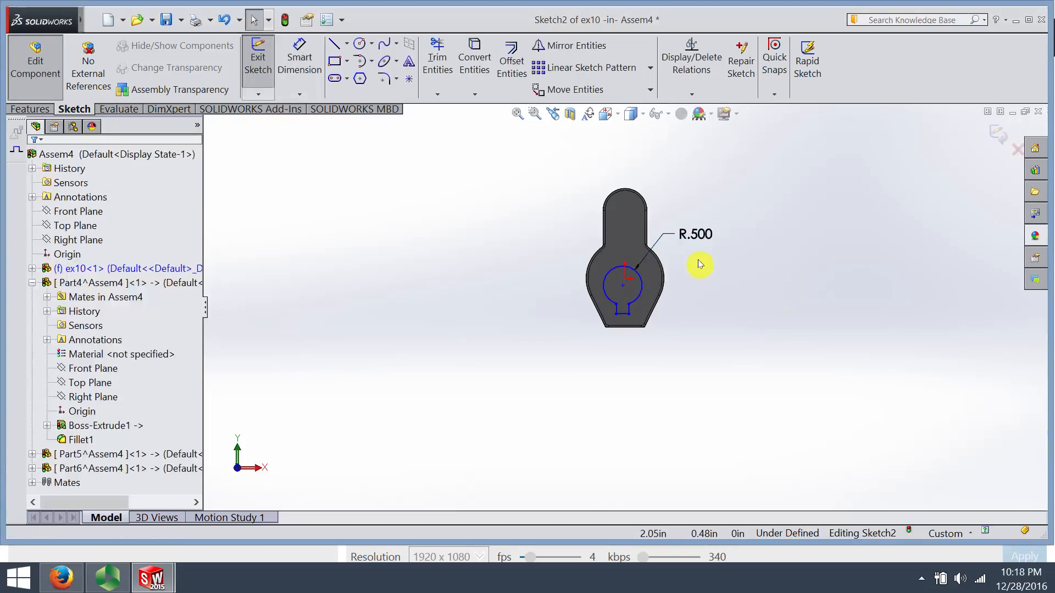
Make the arc's centre point coincident with ex10's origin.
click(624, 288)
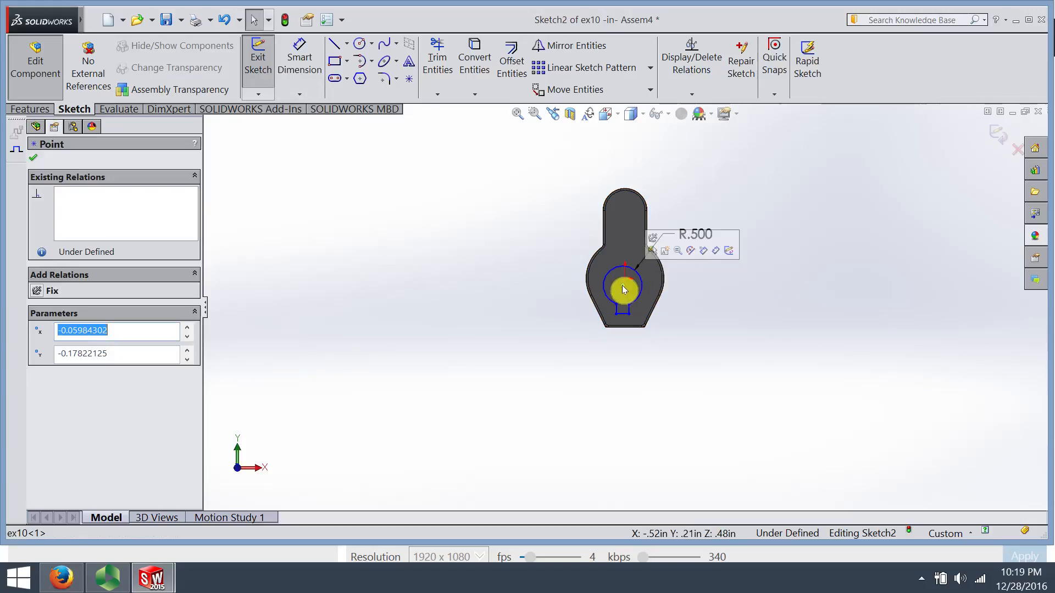
ctrl+click(623, 285)
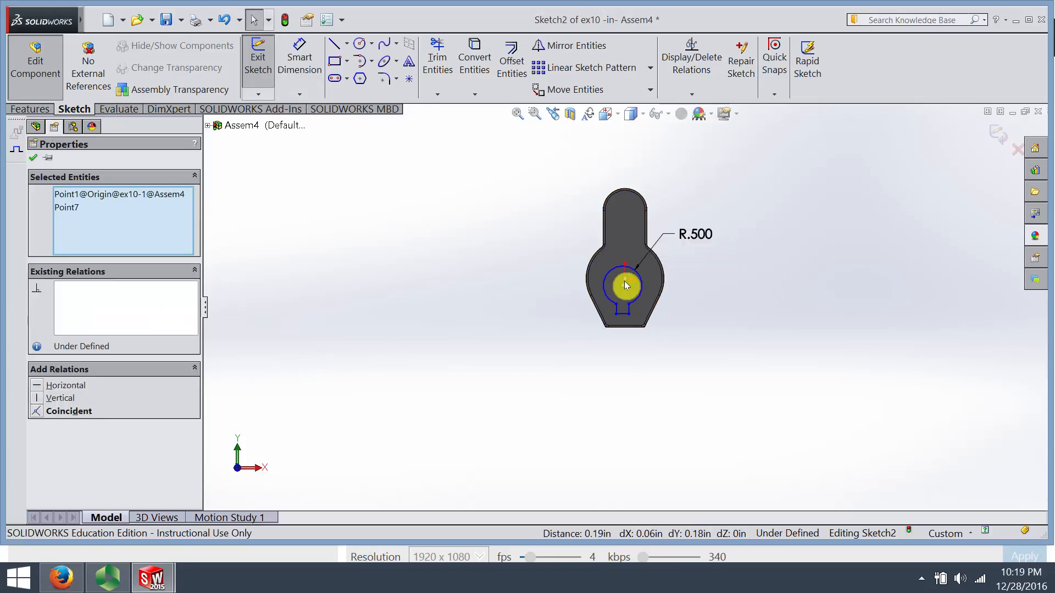
click(680, 233)
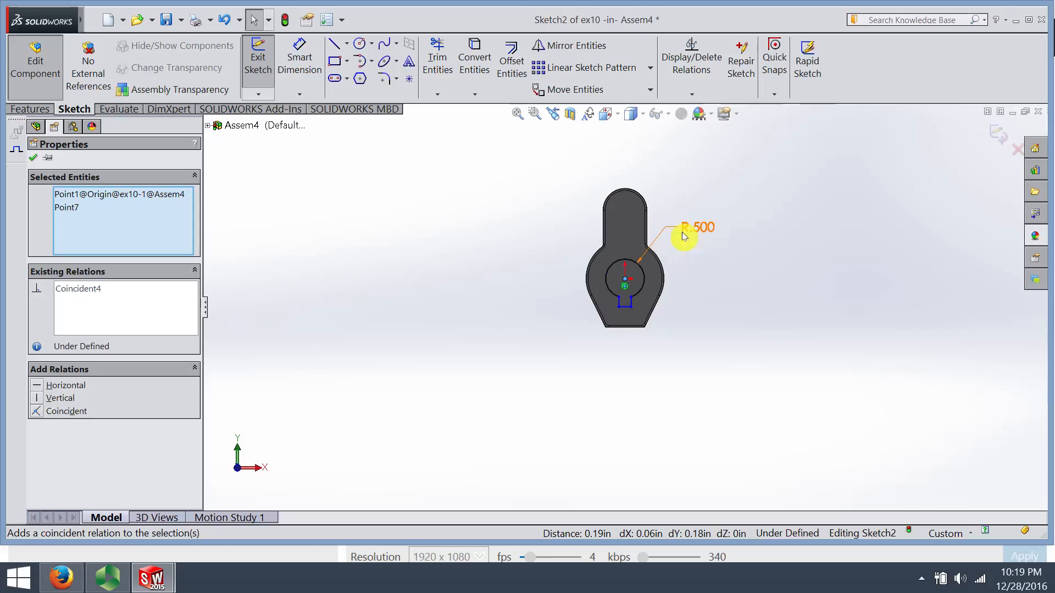
click(749, 305)
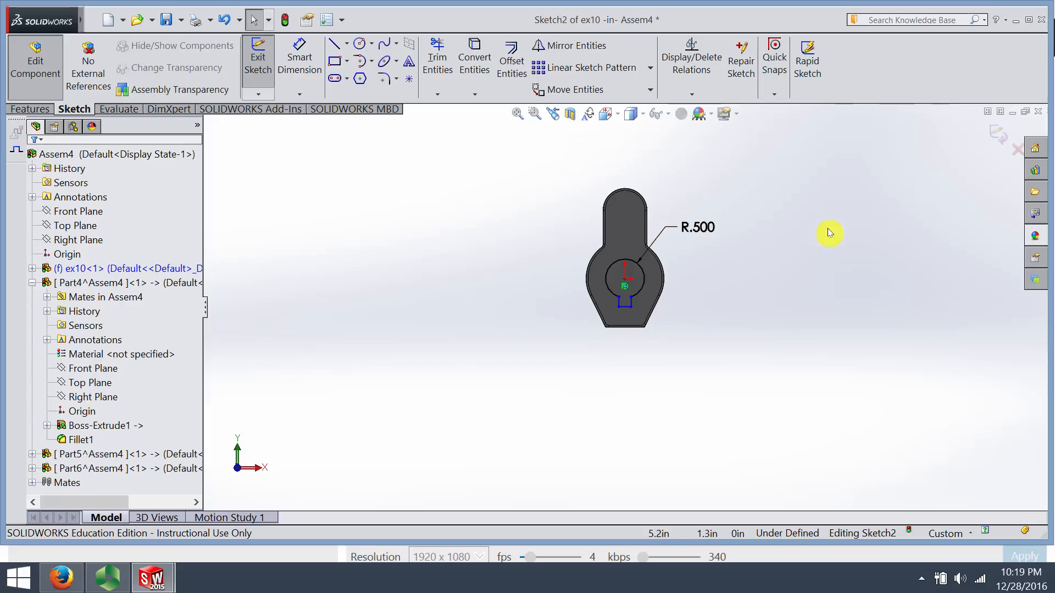
Finish the Key Cut sketch and return from editing ex10 to the assembly.
click(995, 135)
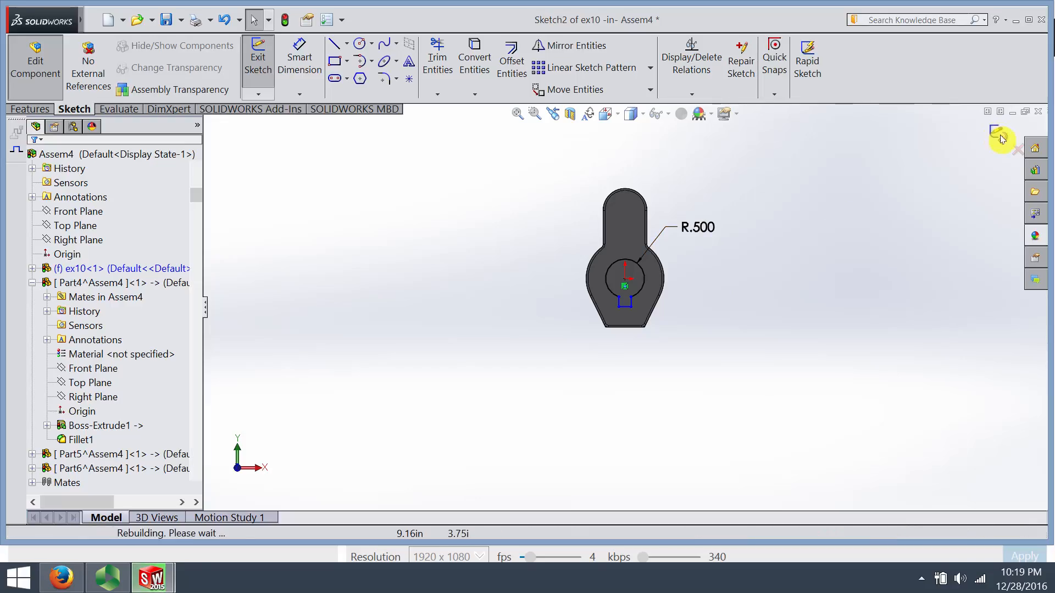
middle_drag(867, 267, 624, 388)
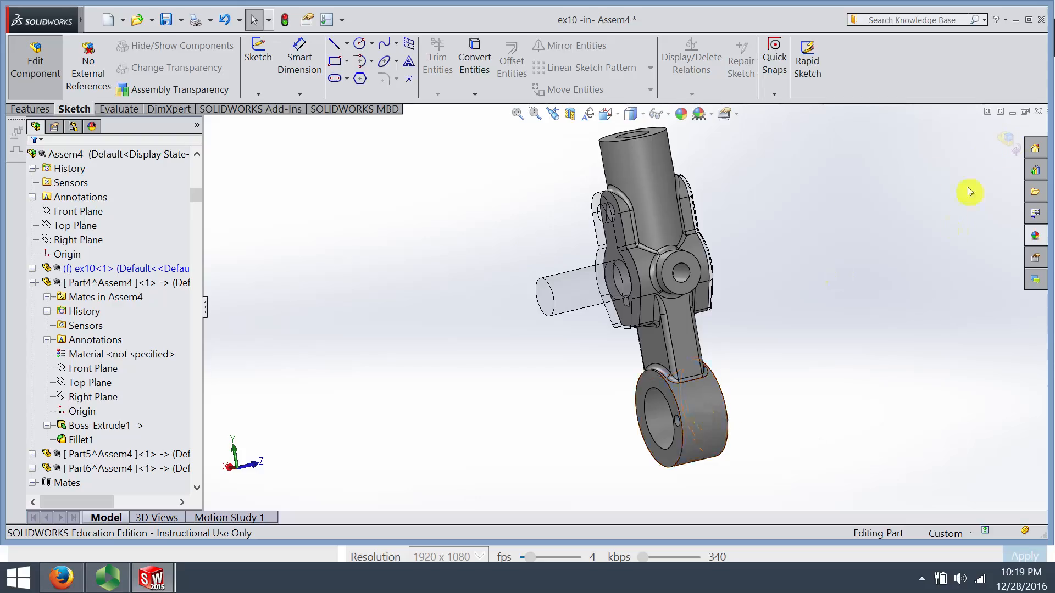
click(1007, 145)
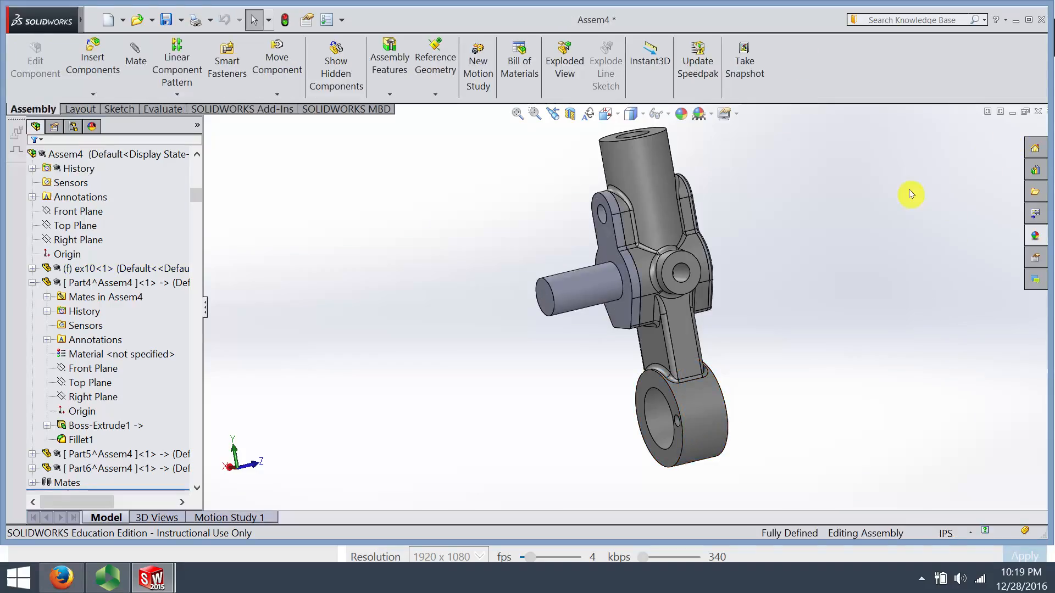
Examine the cover plate and shaft against ex10's modified keyed bore from several angles.
middle_drag(822, 248, 867, 241)
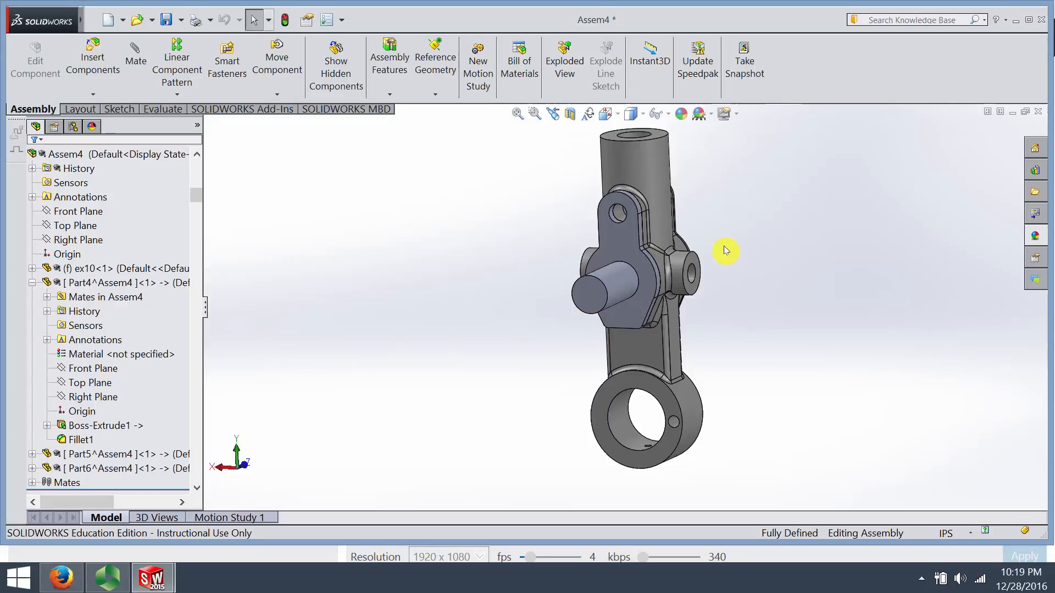
scroll(648, 269, down, 3)
click(653, 270)
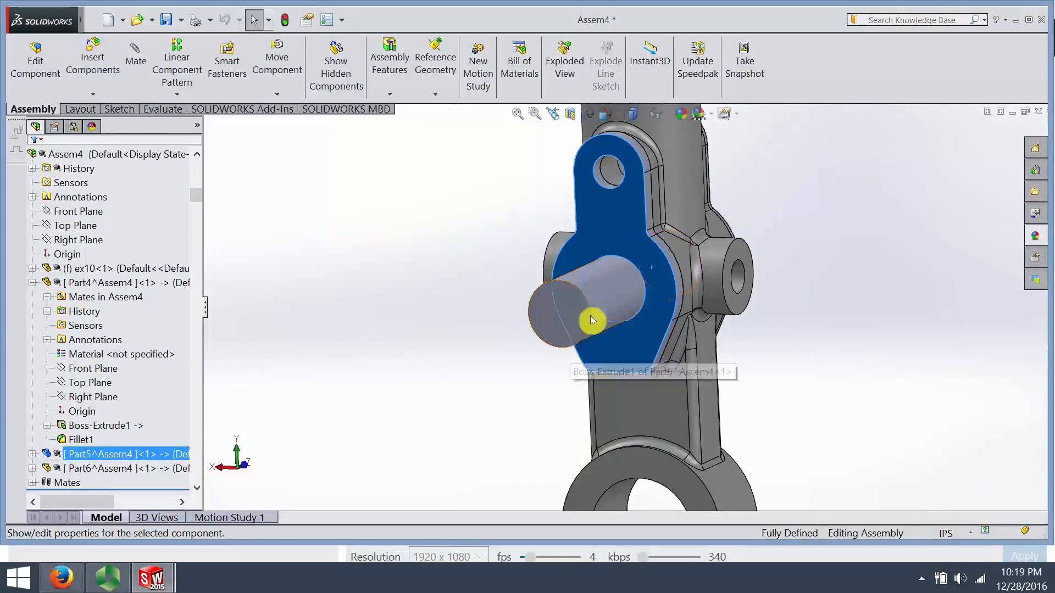
click(394, 304)
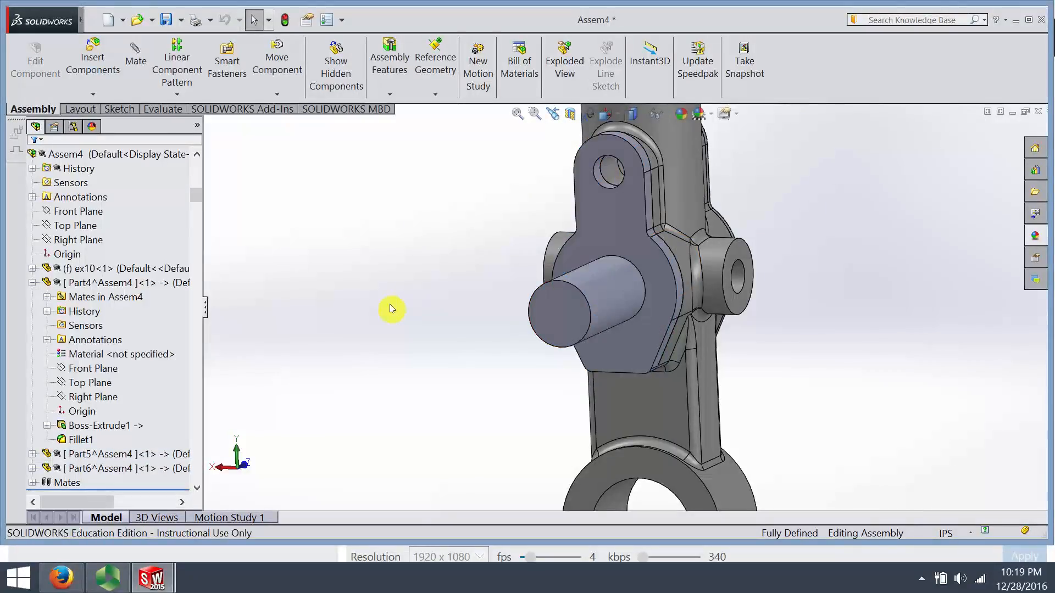
scroll(390, 304, up, 2)
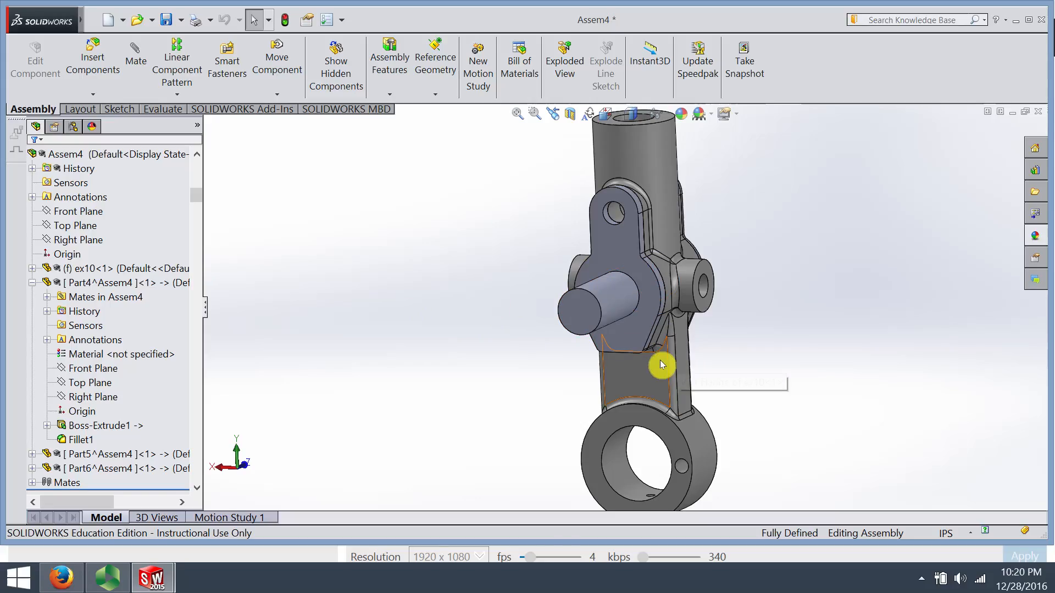
scroll(658, 364, up, 2)
middle_drag(657, 330, 690, 285)
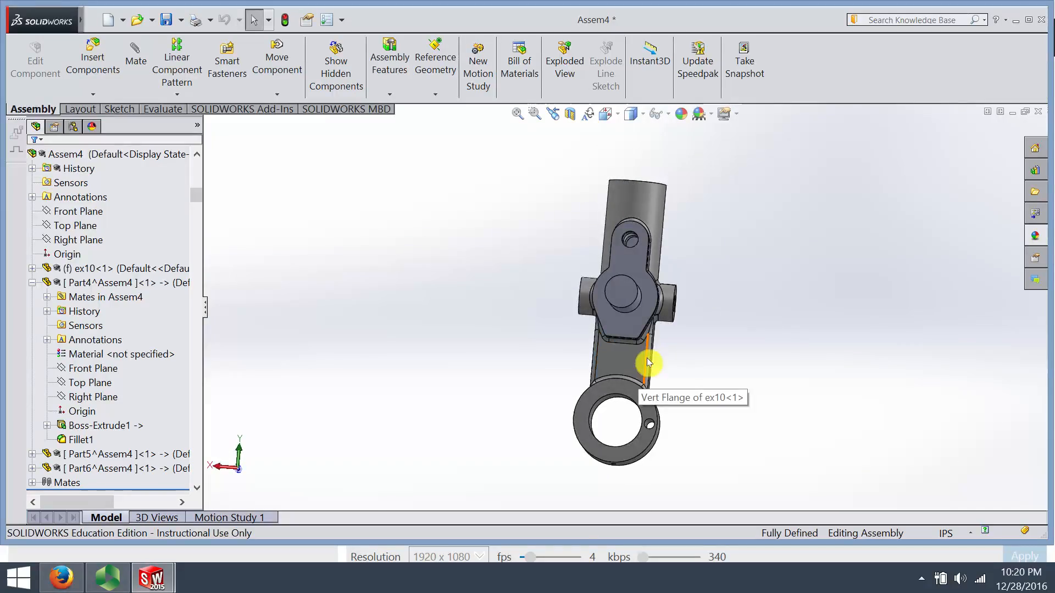
middle_drag(710, 374, 690, 391)
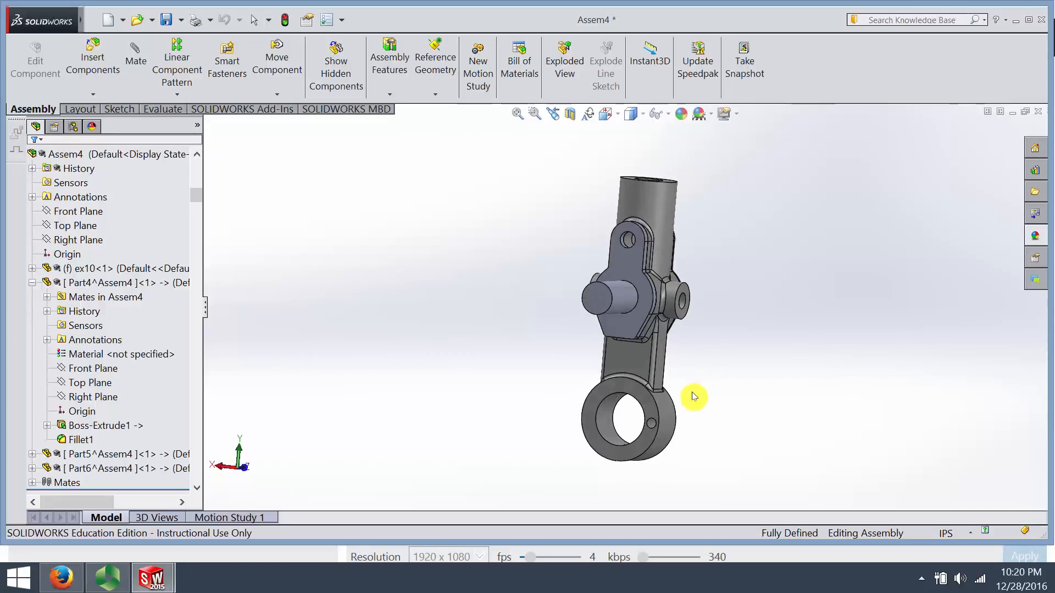
scroll(692, 369, up, 3)
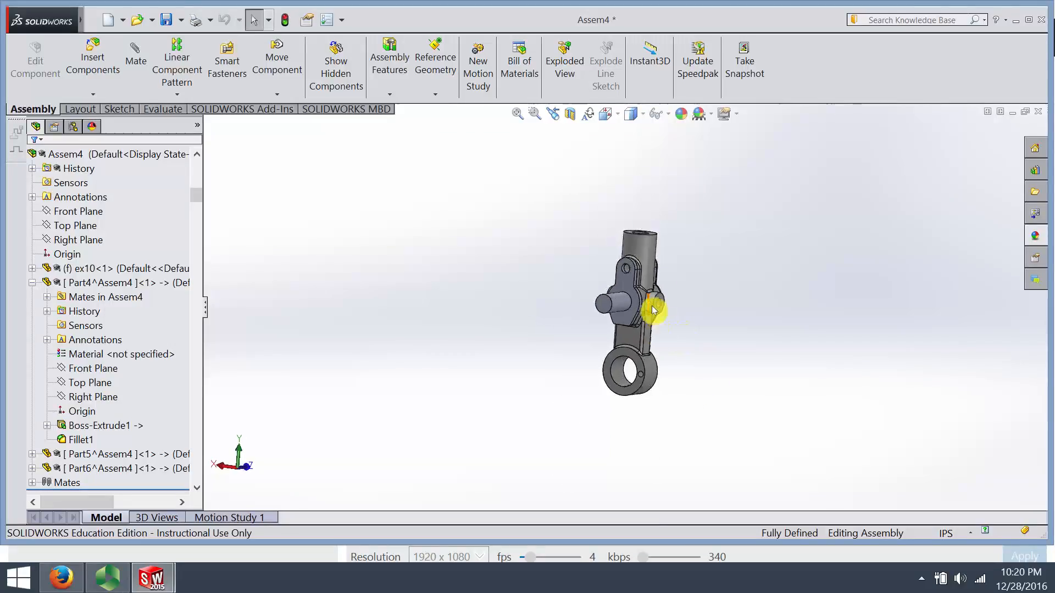
scroll(650, 306, down, 4)
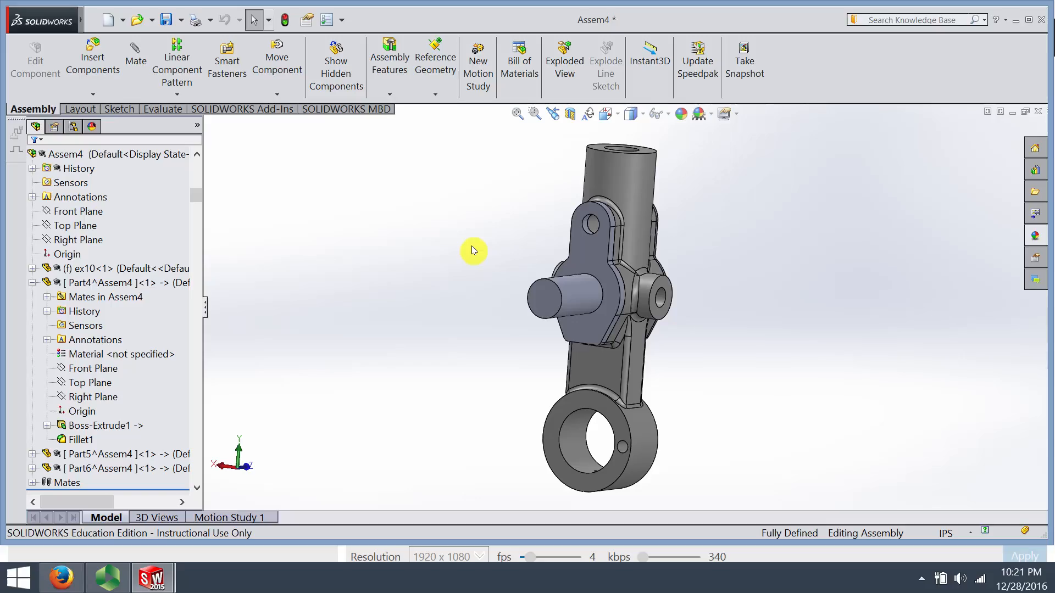
middle_drag(513, 503, 550, 459)
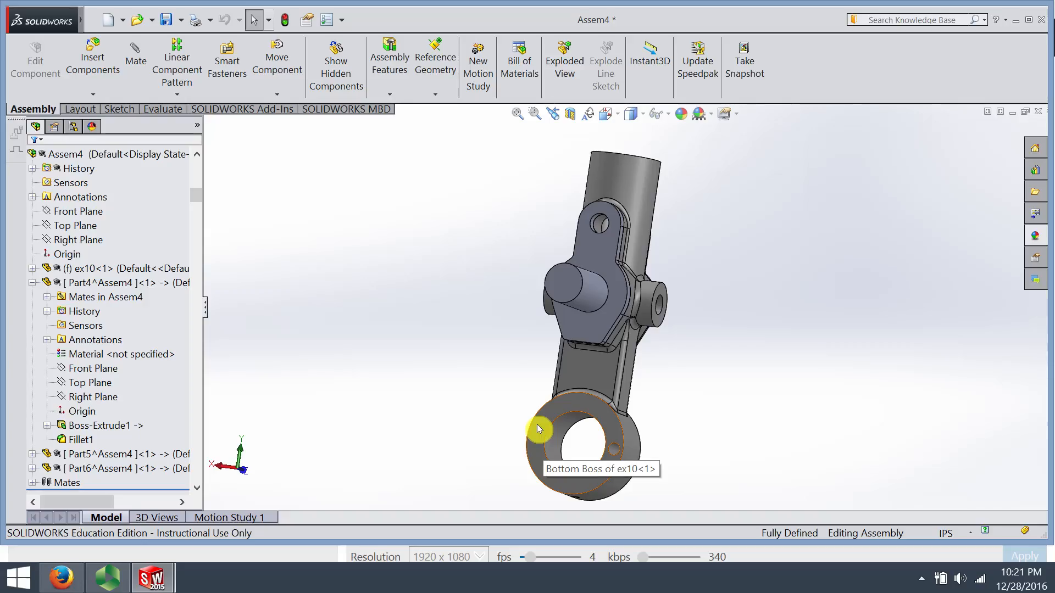
middle_drag(489, 401, 467, 353)
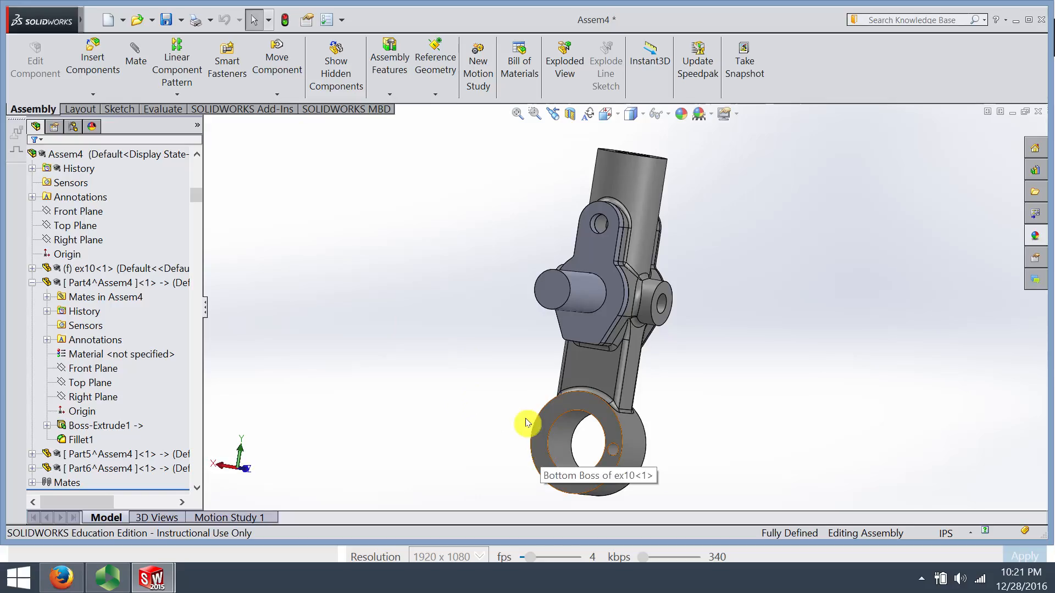
Insert a new part into the assembly, positioned on the flat ring face of ex10's bottom boss.
click(93, 94)
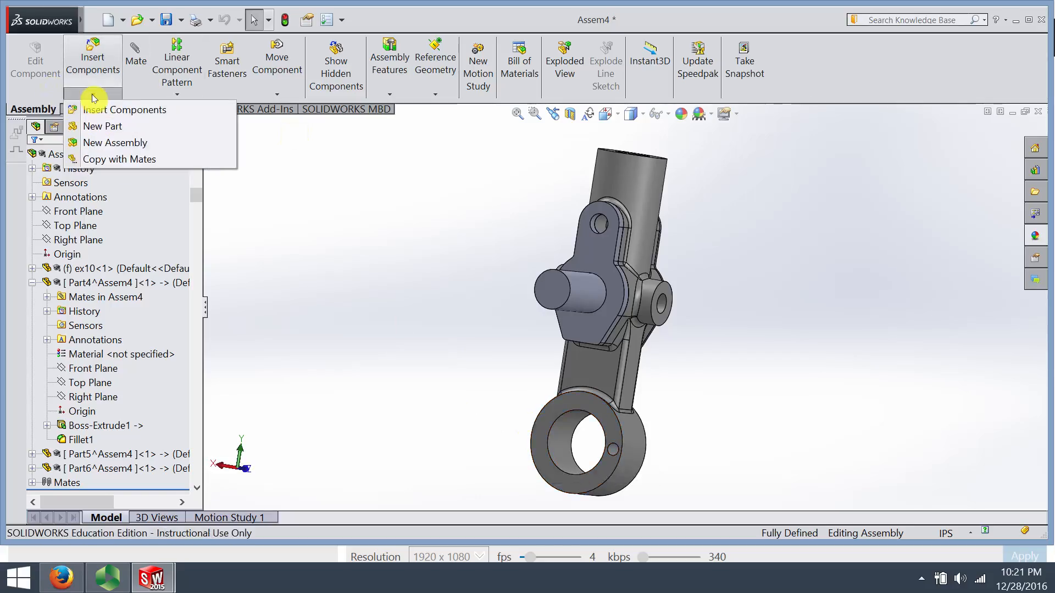
click(102, 127)
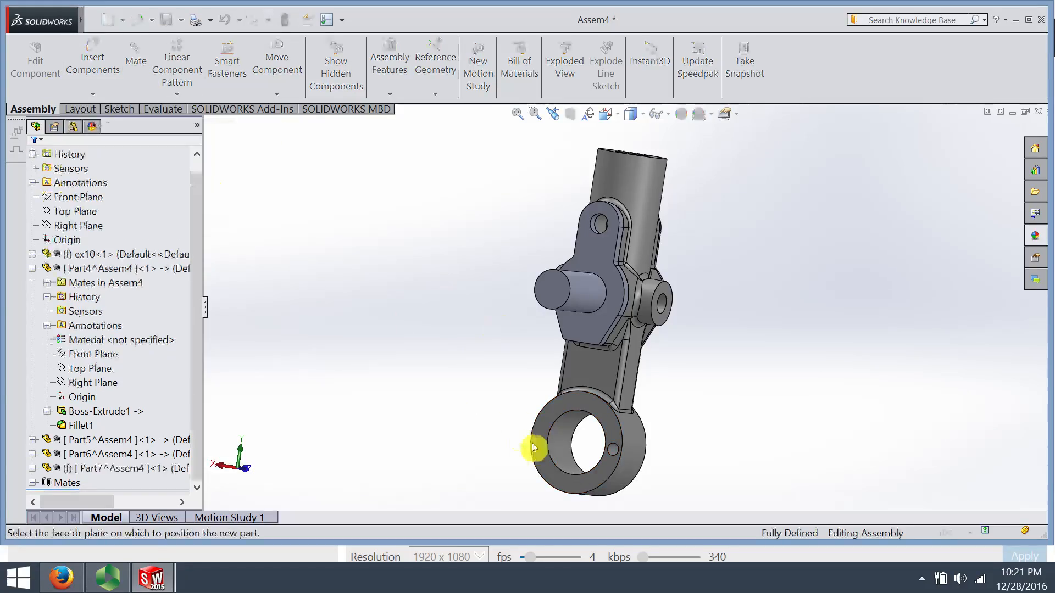
click(552, 418)
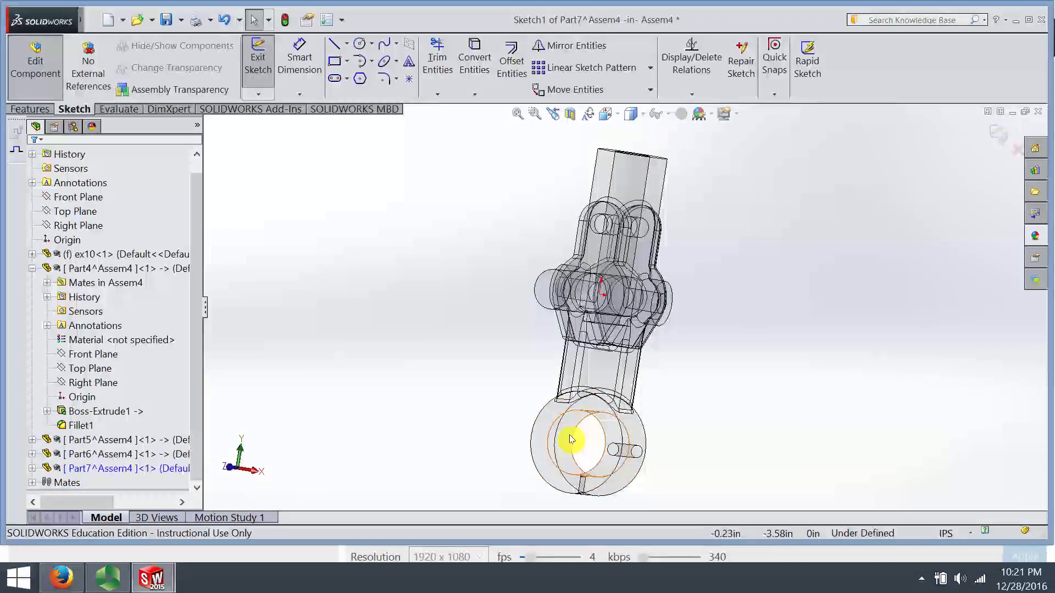
Convert the outer edge, bore edge and small hole edge of ex10's bottom boss face into the new part's sketch.
scroll(608, 328, down, 3)
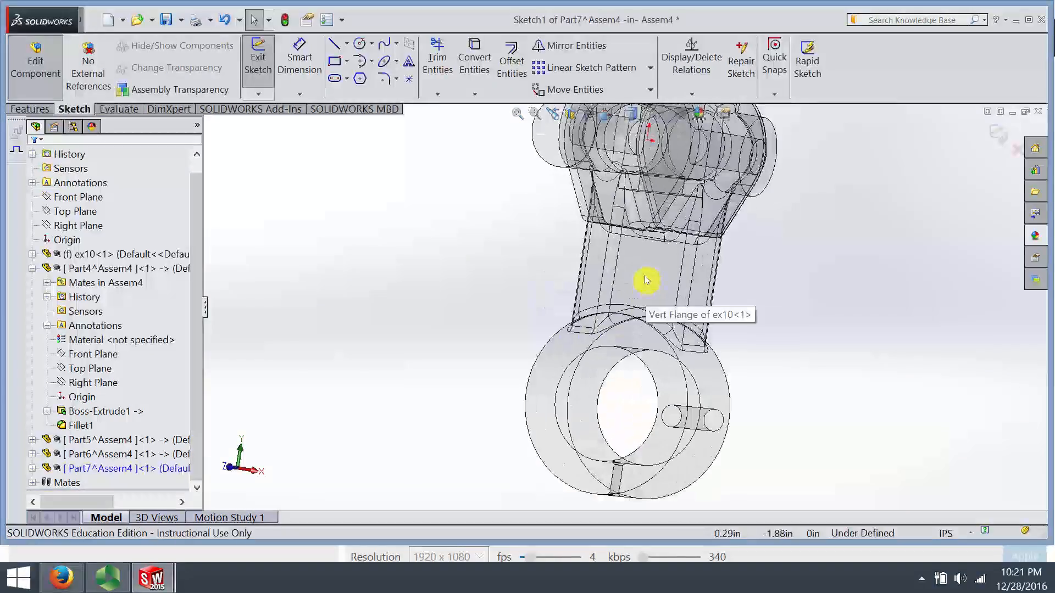
click(553, 360)
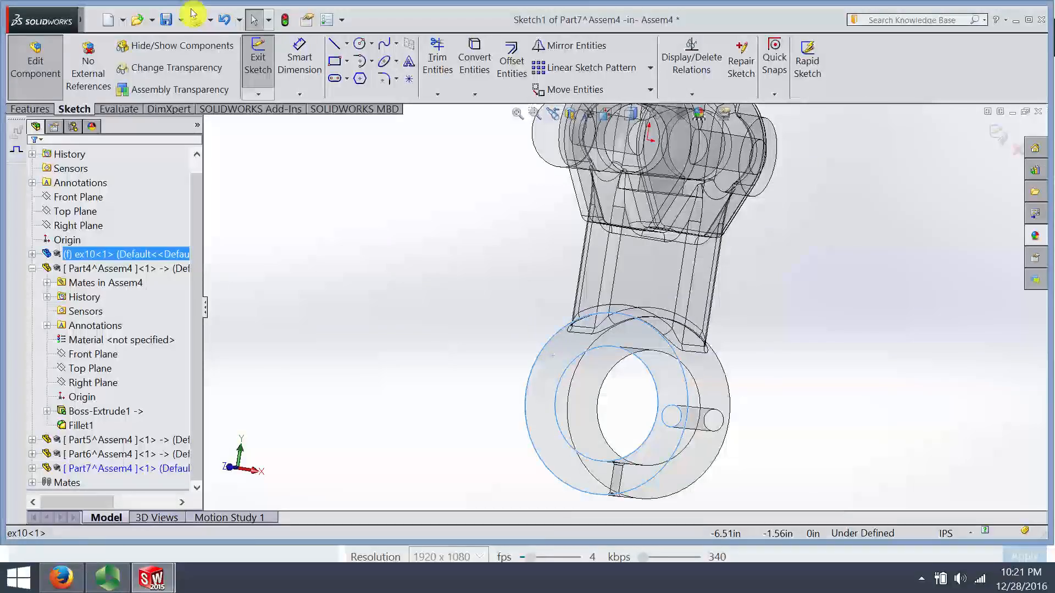
click(478, 67)
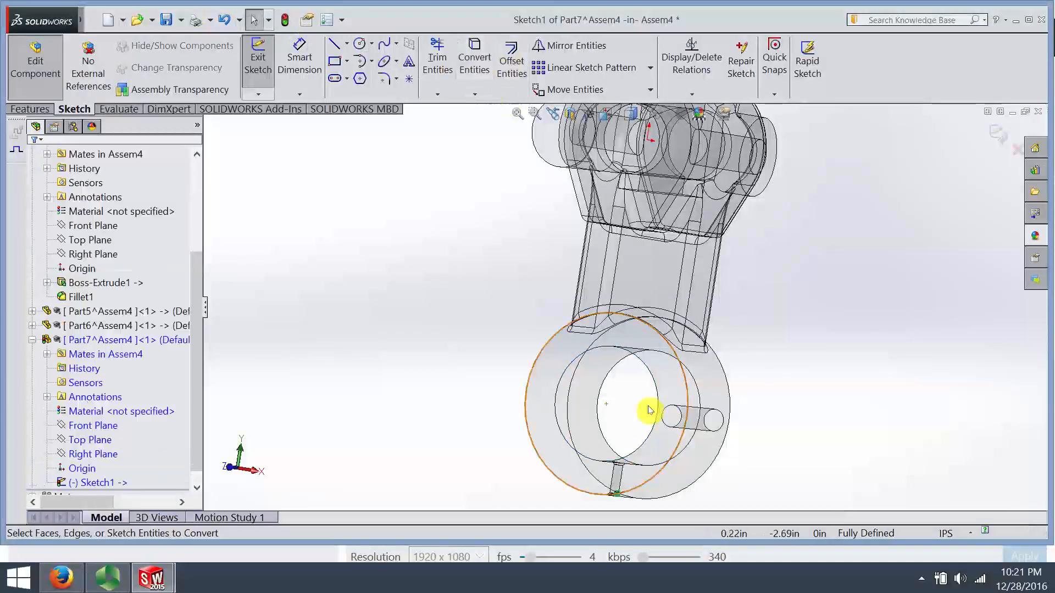
click(567, 372)
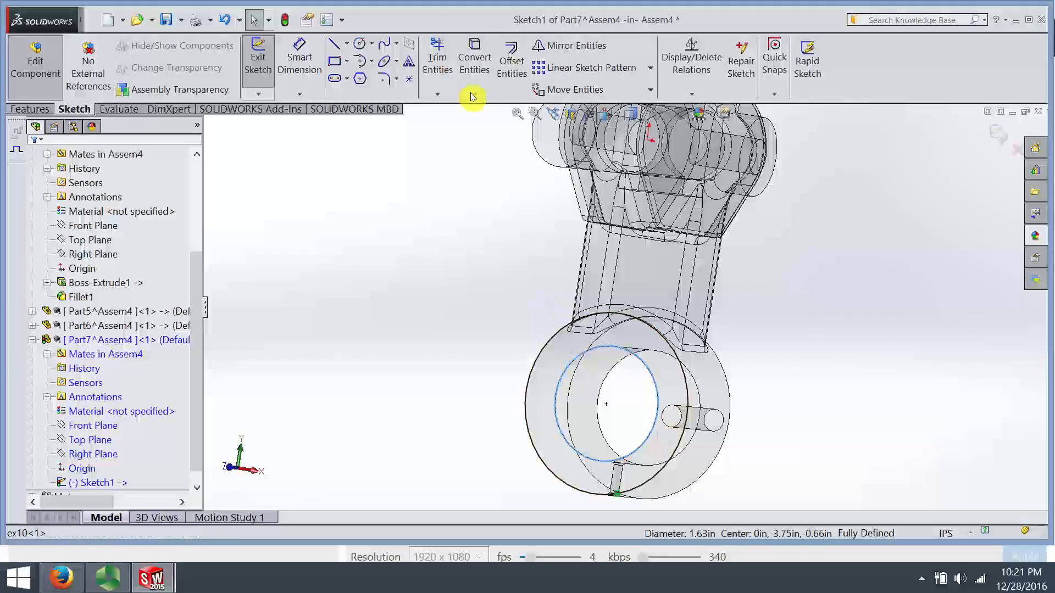
click(473, 64)
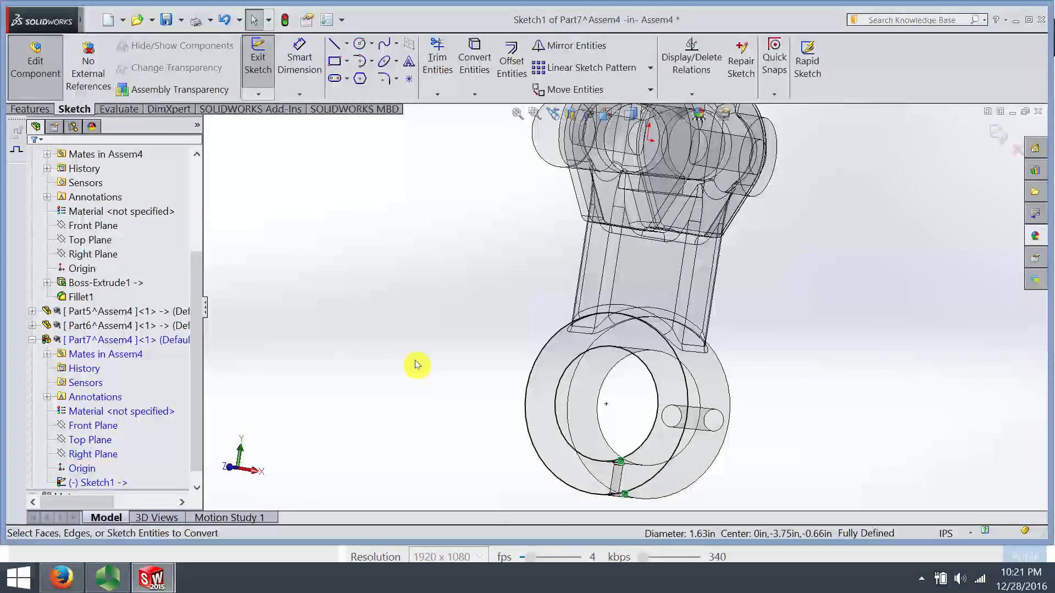
click(666, 424)
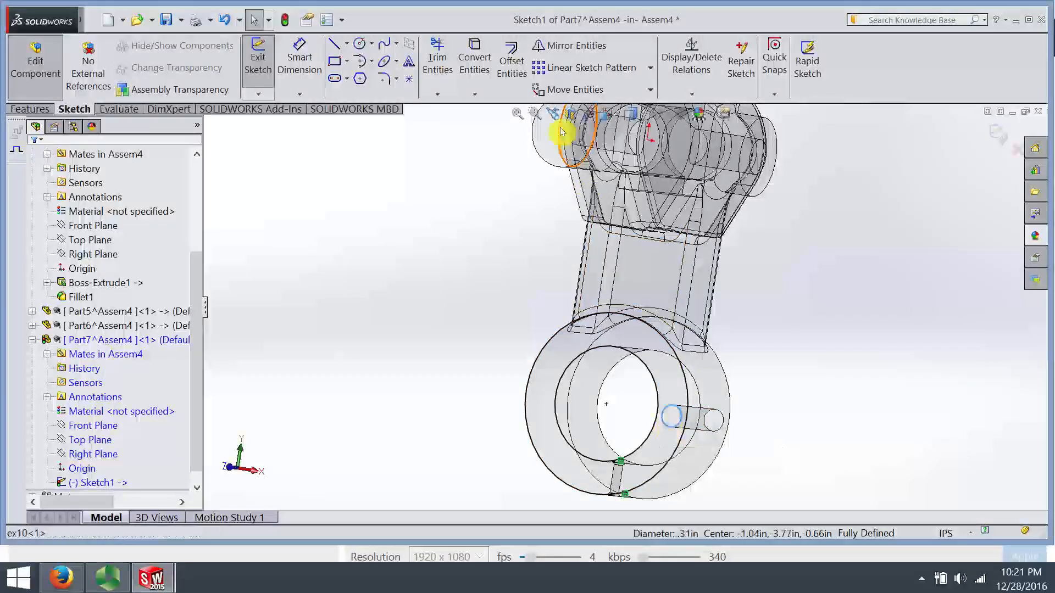
click(473, 61)
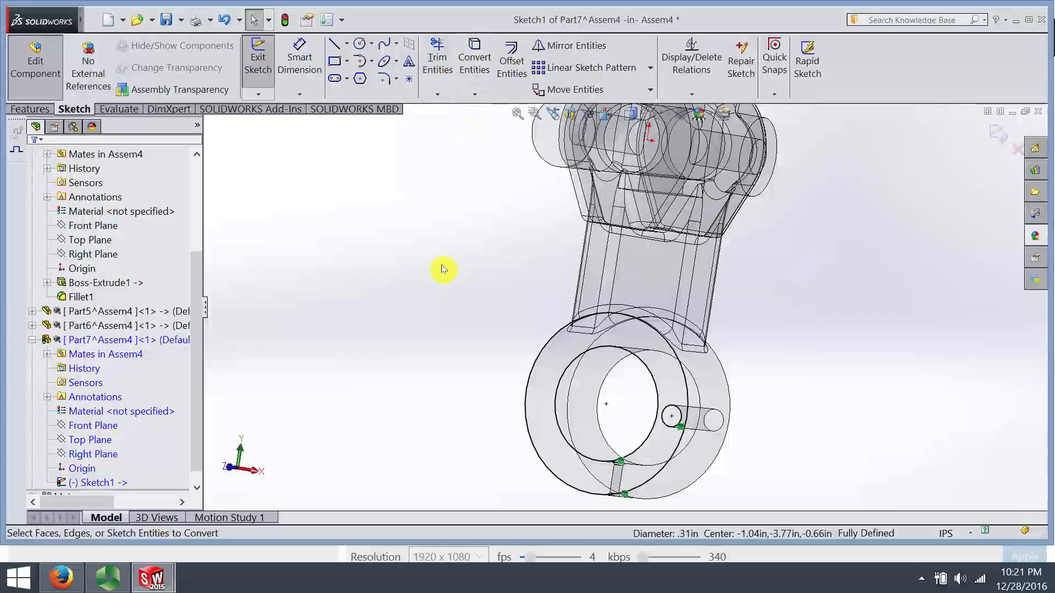
Extrude the converted ring profile with its small hole to a blind depth of 0.5 in.
click(30, 109)
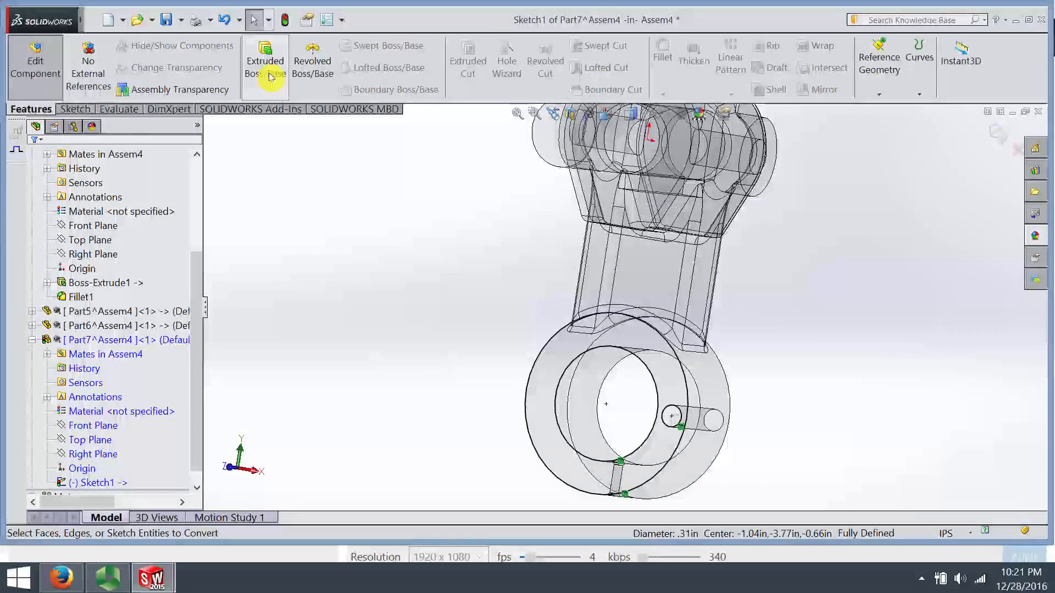
click(281, 92)
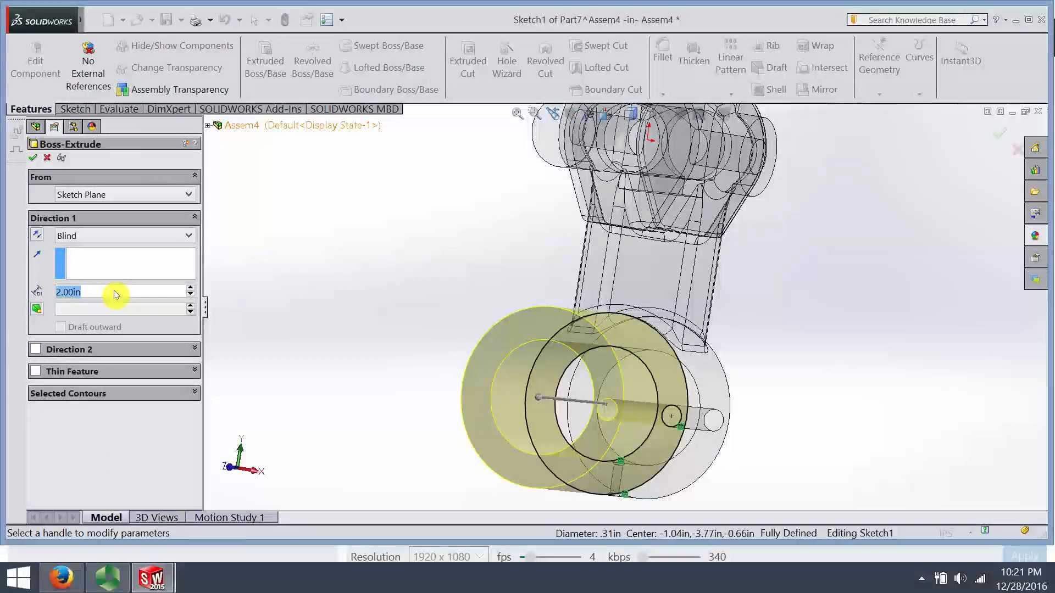
text(0.5)
key(Return)
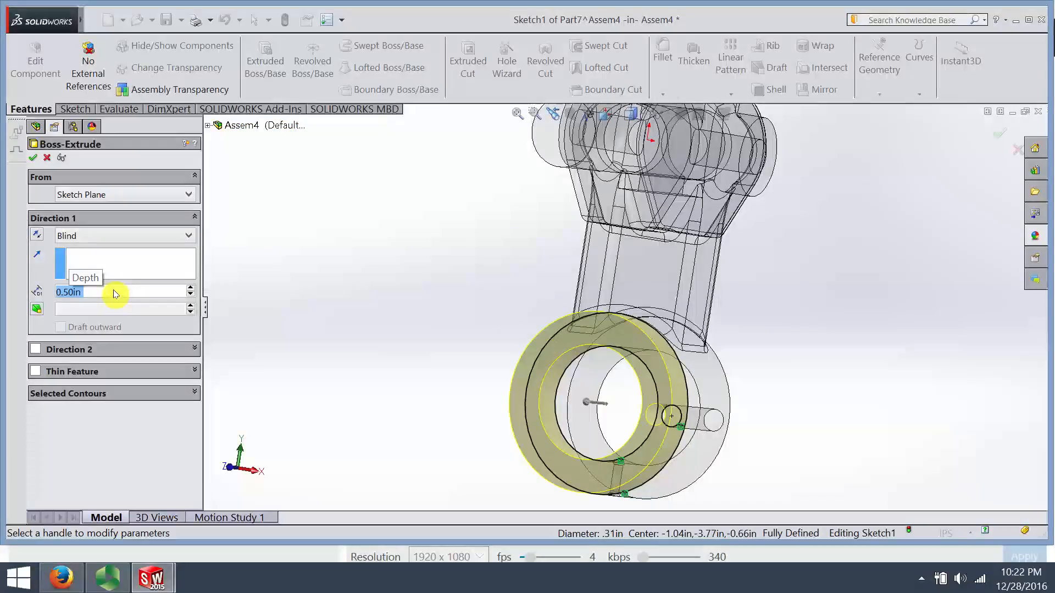
click(34, 160)
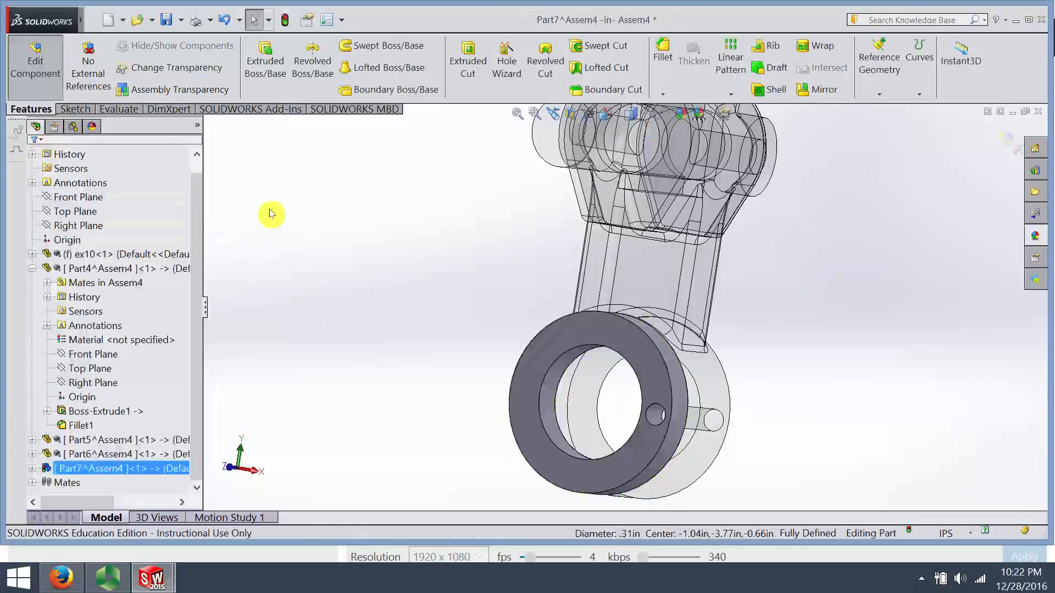
Finish editing the new ring part and return to the assembly.
middle_drag(832, 302, 819, 302)
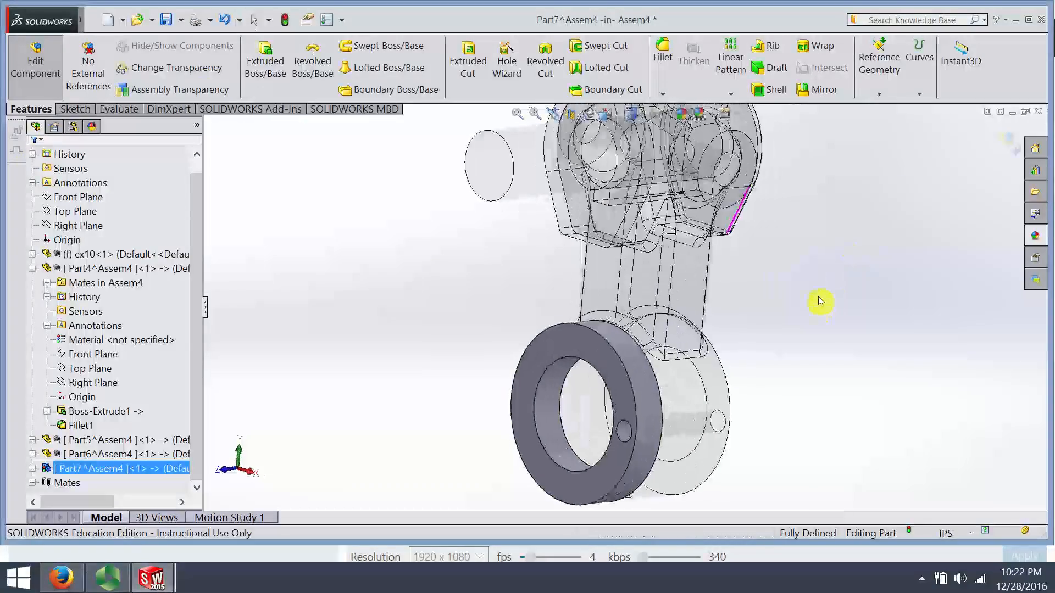
scroll(826, 268, up, 3)
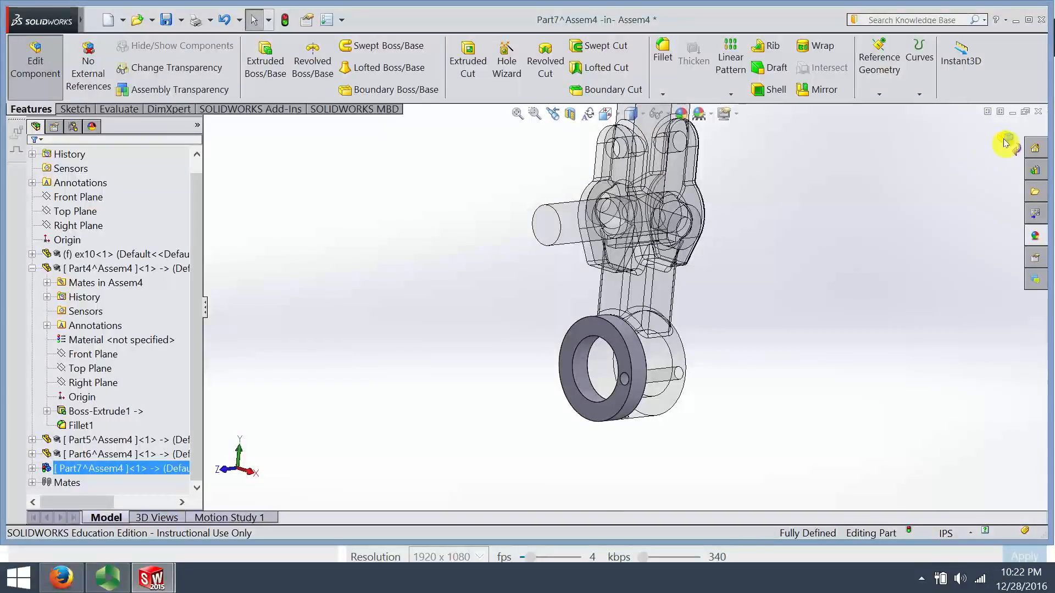
click(1004, 143)
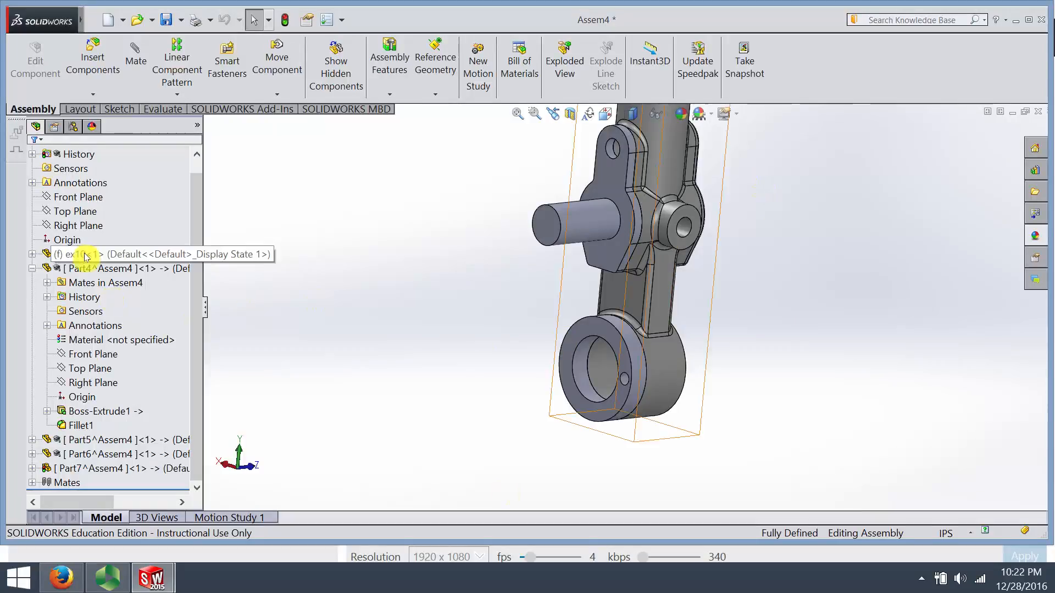
Examine how the ring part sits against ex10's bottom boss, checking its faces and the neighbouring shaft and cover plate.
click(98, 297)
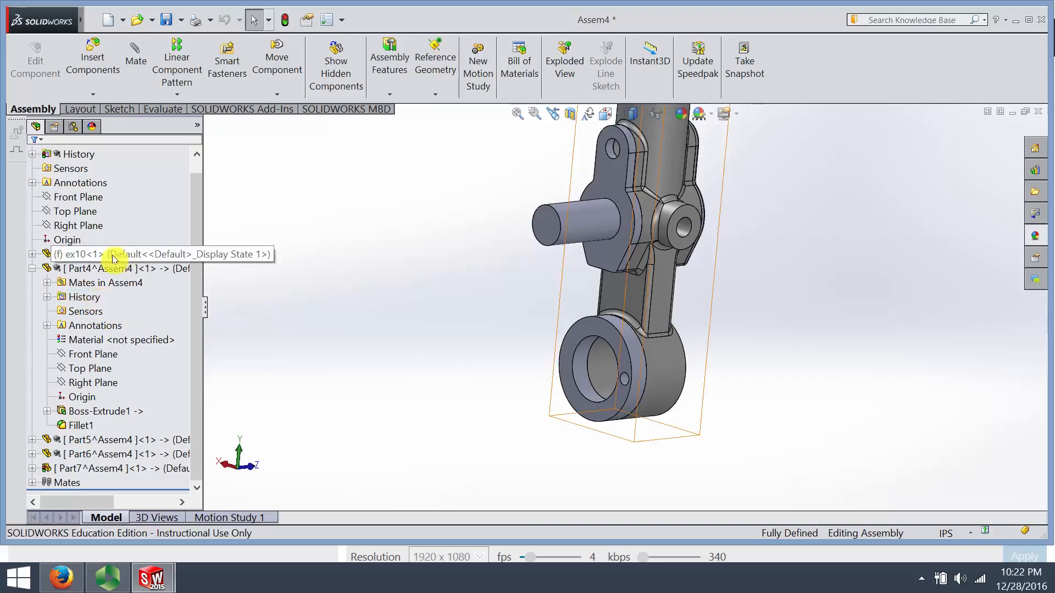
click(302, 270)
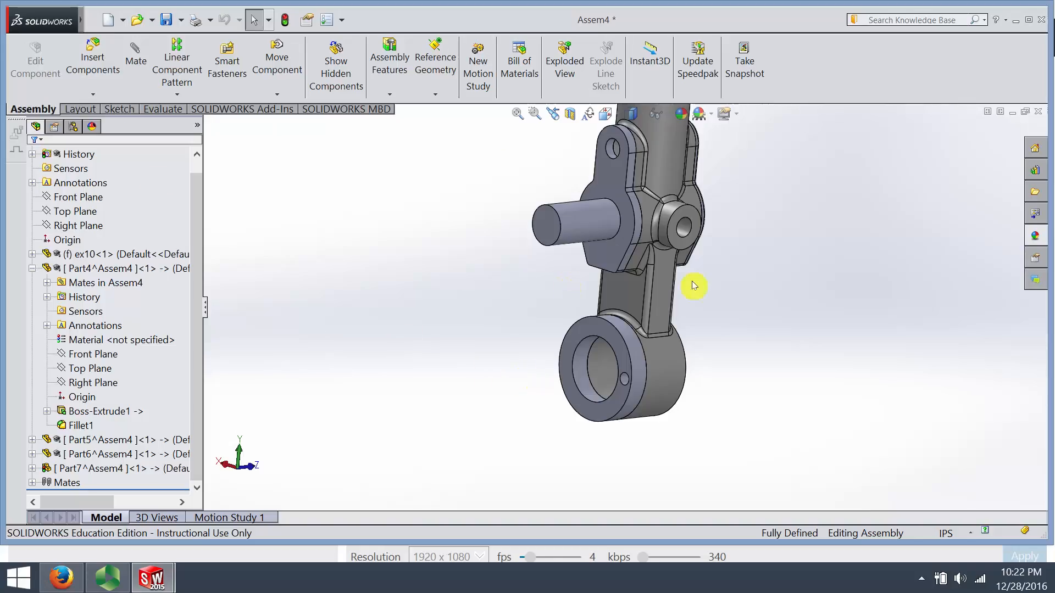
scroll(692, 283, up, 2)
scroll(672, 239, down, 2)
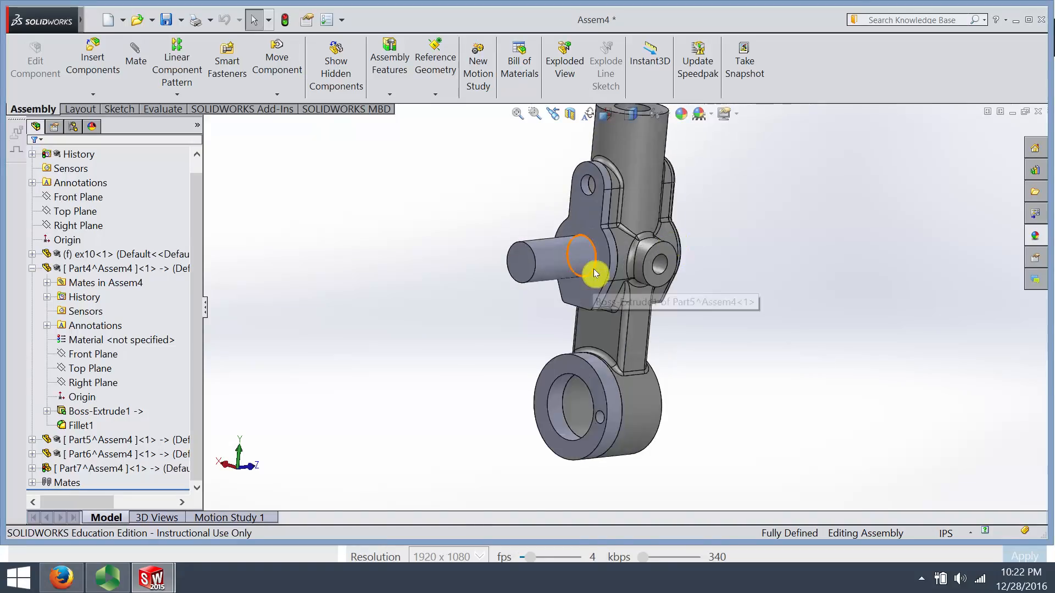
scroll(607, 245, up, 2)
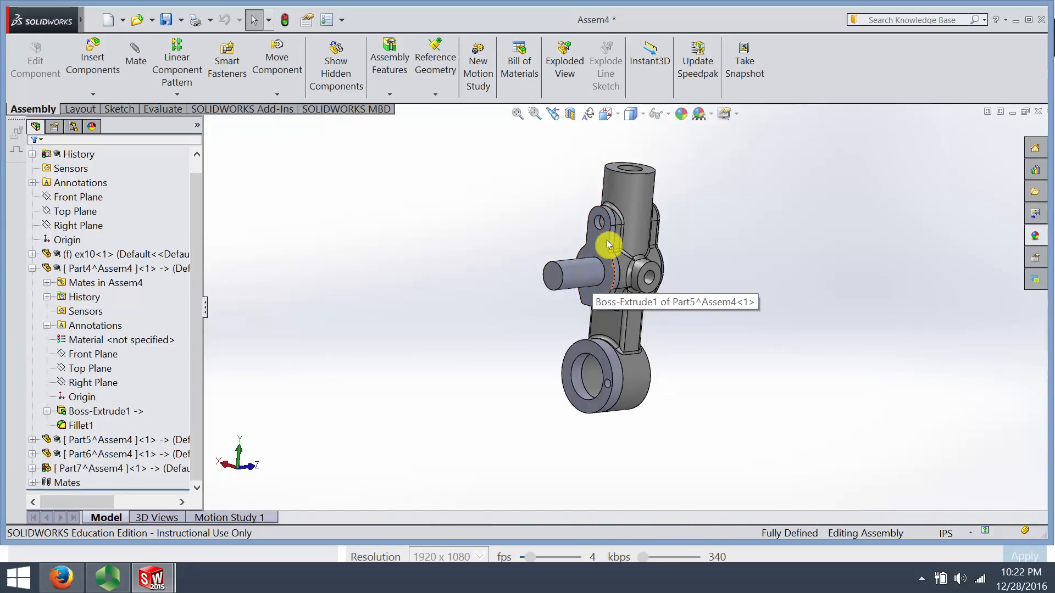
scroll(587, 335, down, 2)
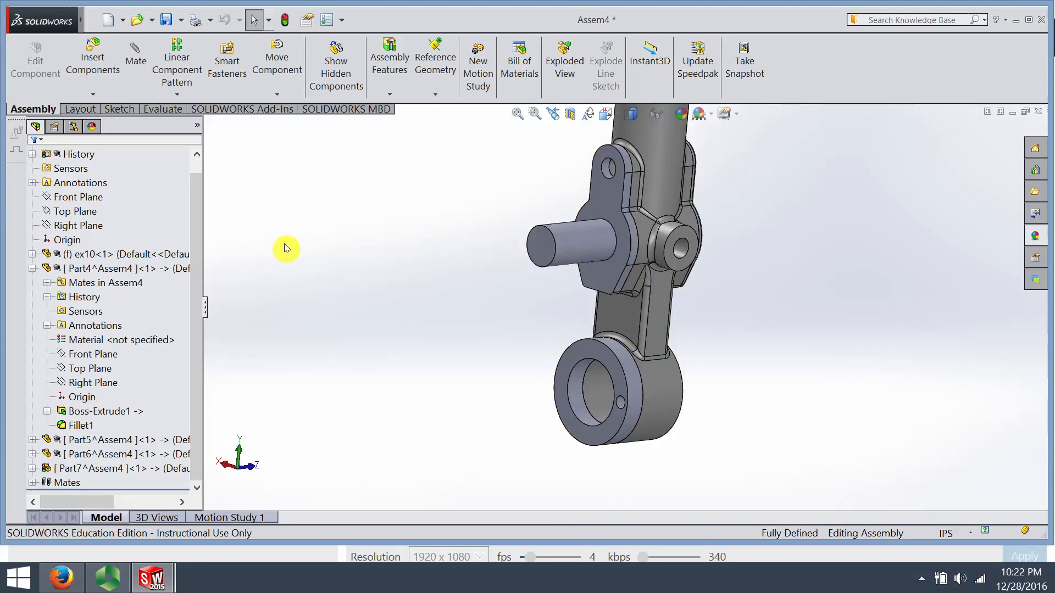
click(75, 252)
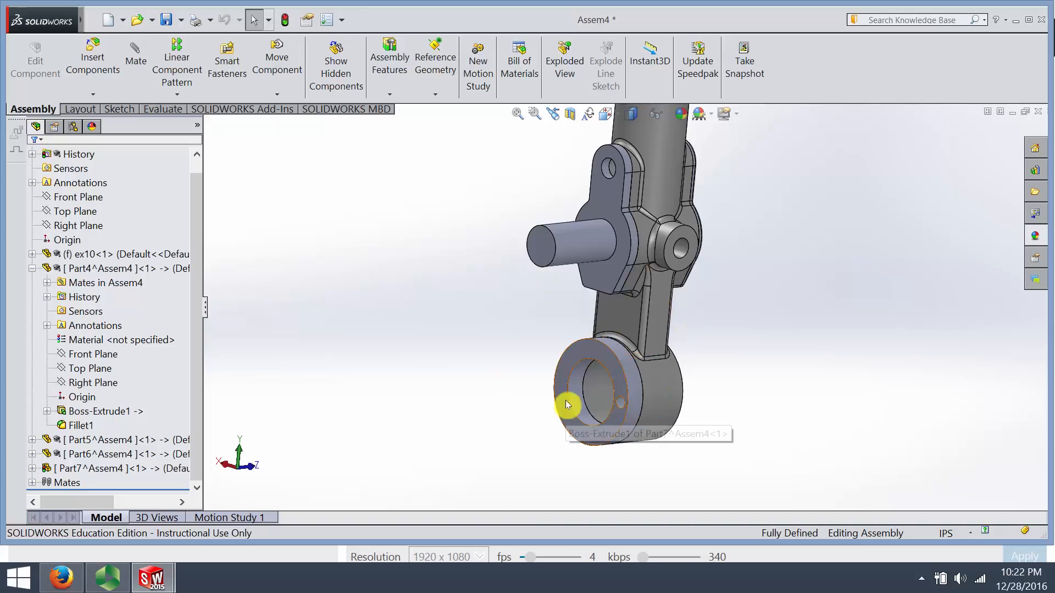
middle_drag(524, 366, 609, 391)
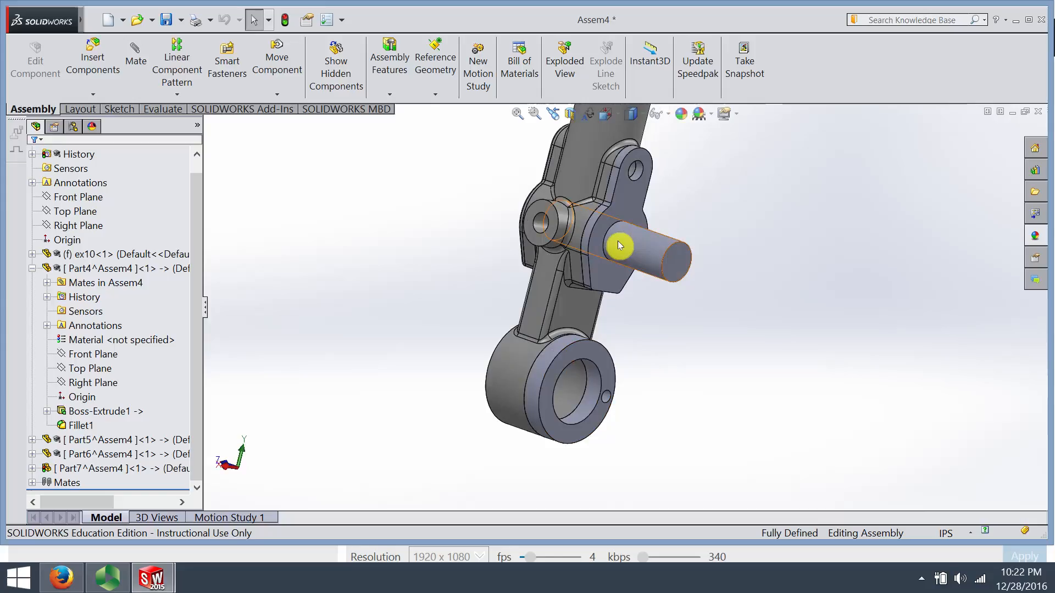
scroll(565, 379, down, 4)
scroll(559, 353, up, 3)
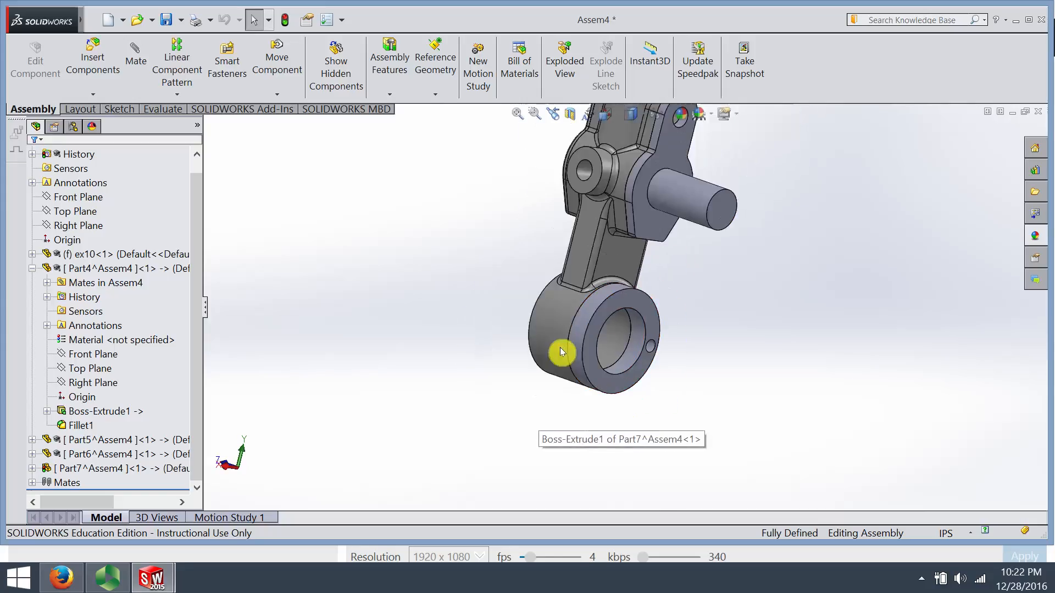
scroll(581, 348, down, 2)
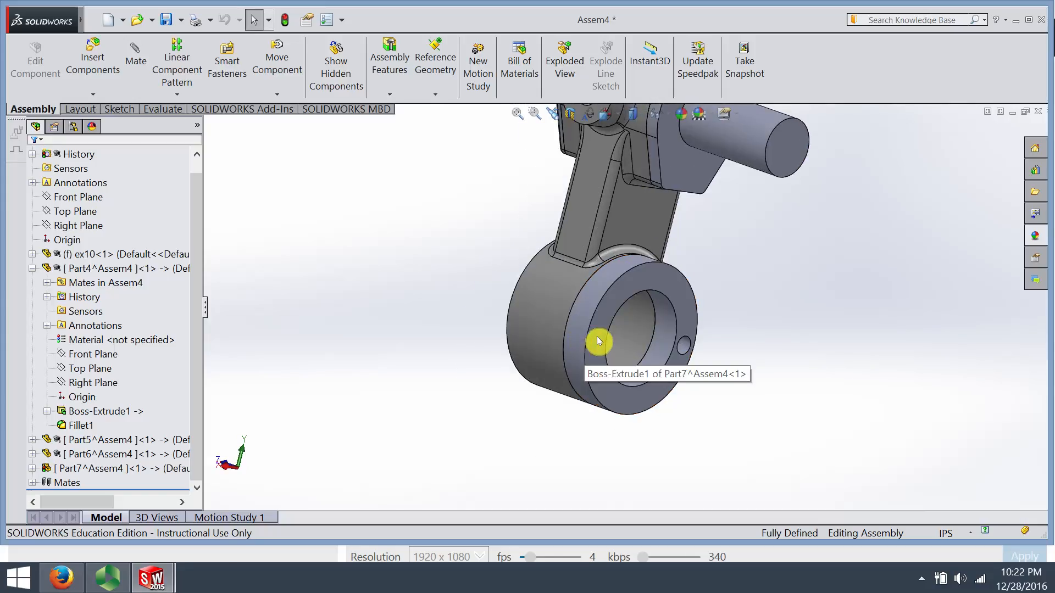
click(597, 341)
click(451, 359)
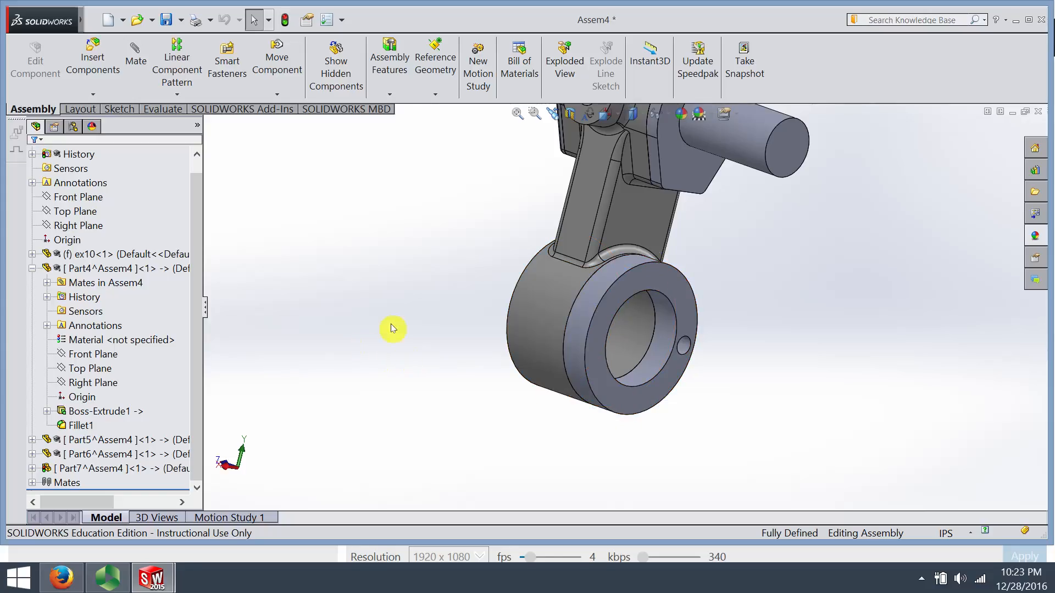
click(646, 279)
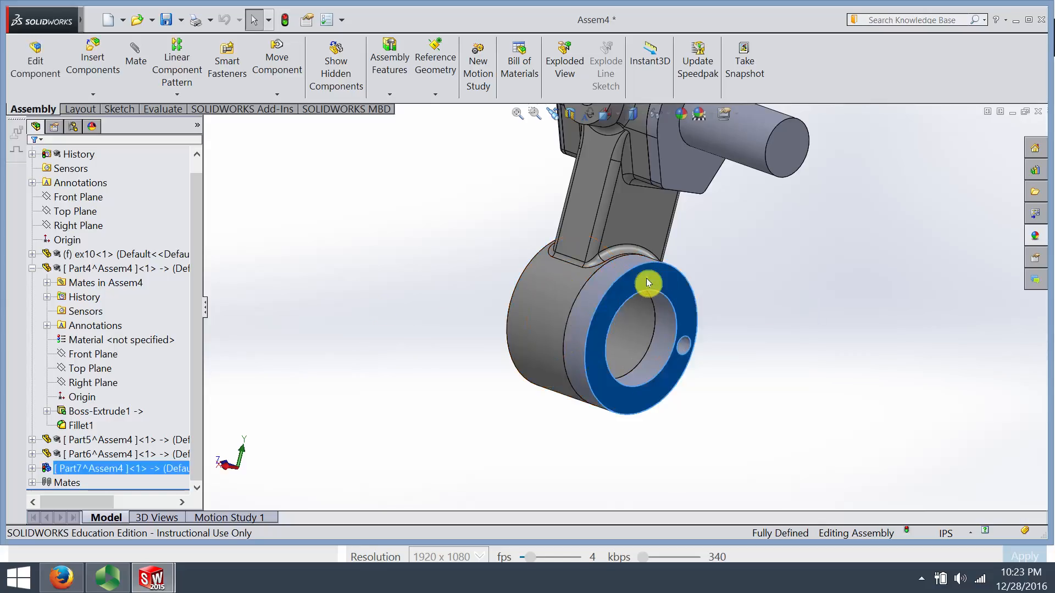
click(369, 322)
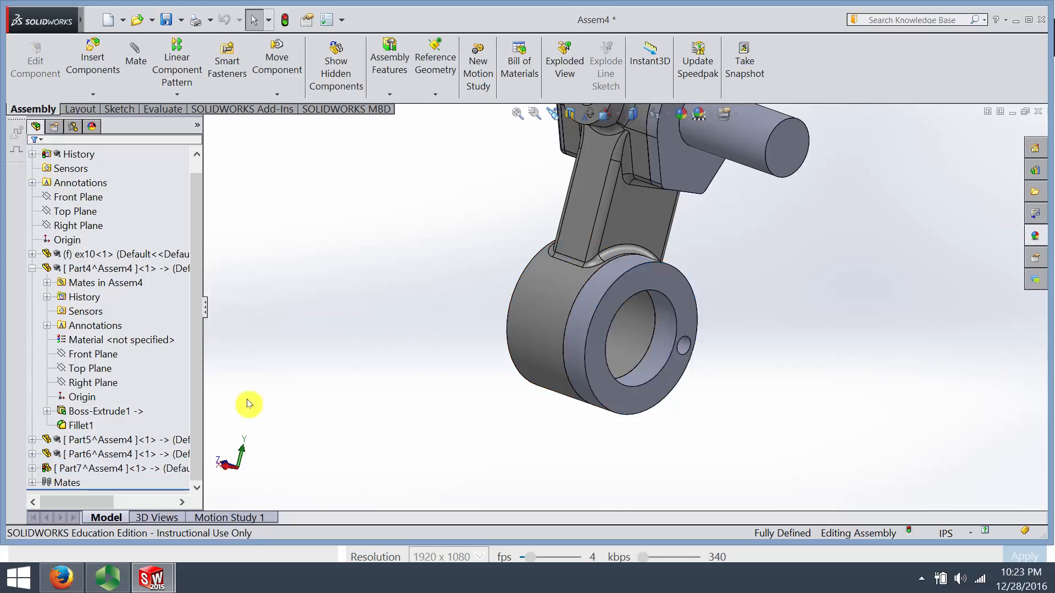
Open the ring part Part7^Assem4 in its own window, inspect it, and close it with its changes saved.
right_click(118, 472)
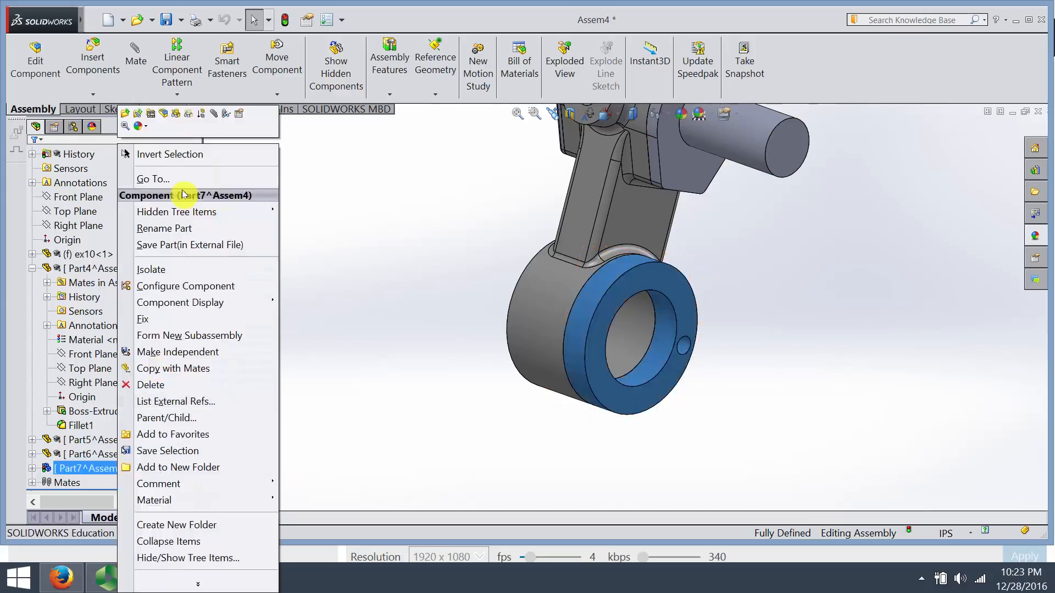
click(127, 115)
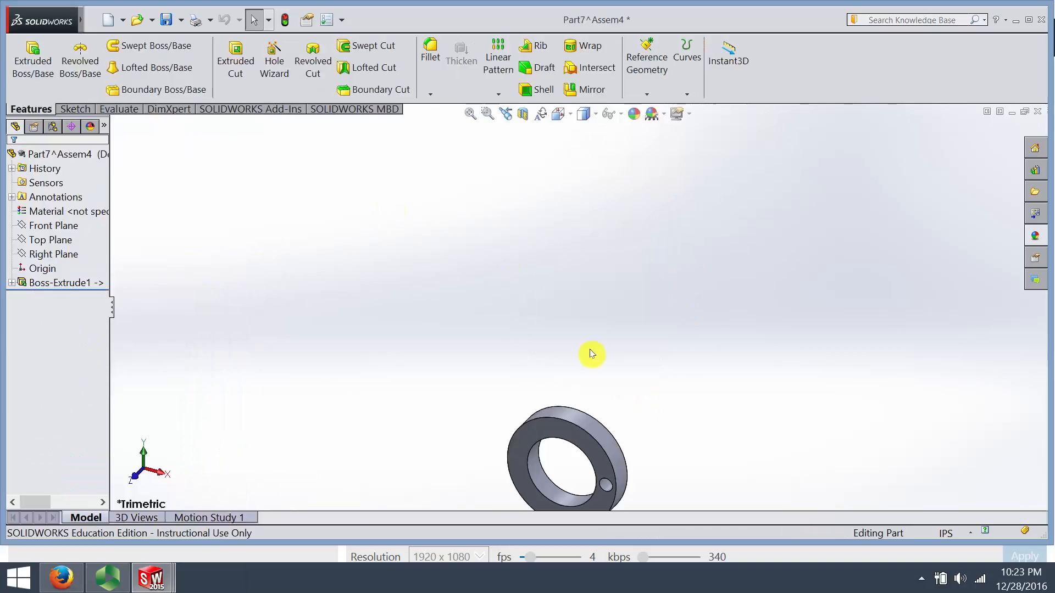
scroll(587, 385, down, 3)
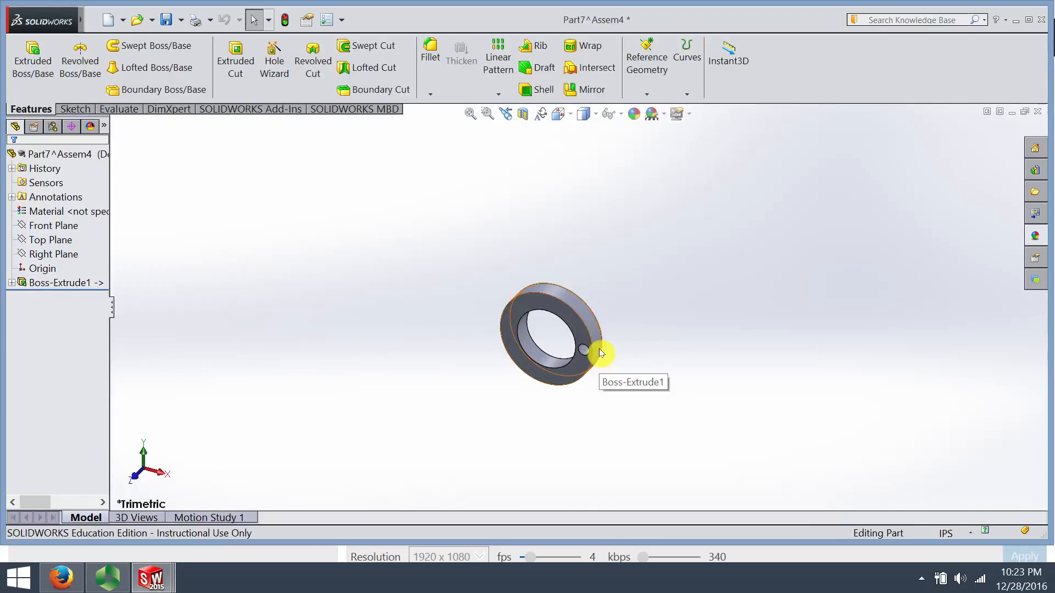
click(1038, 114)
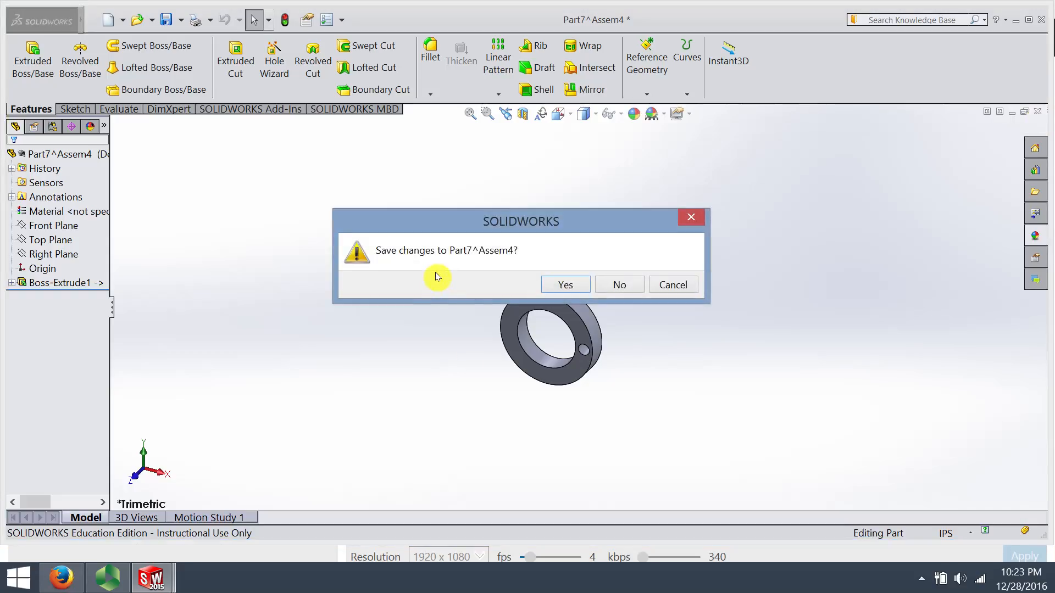
click(563, 285)
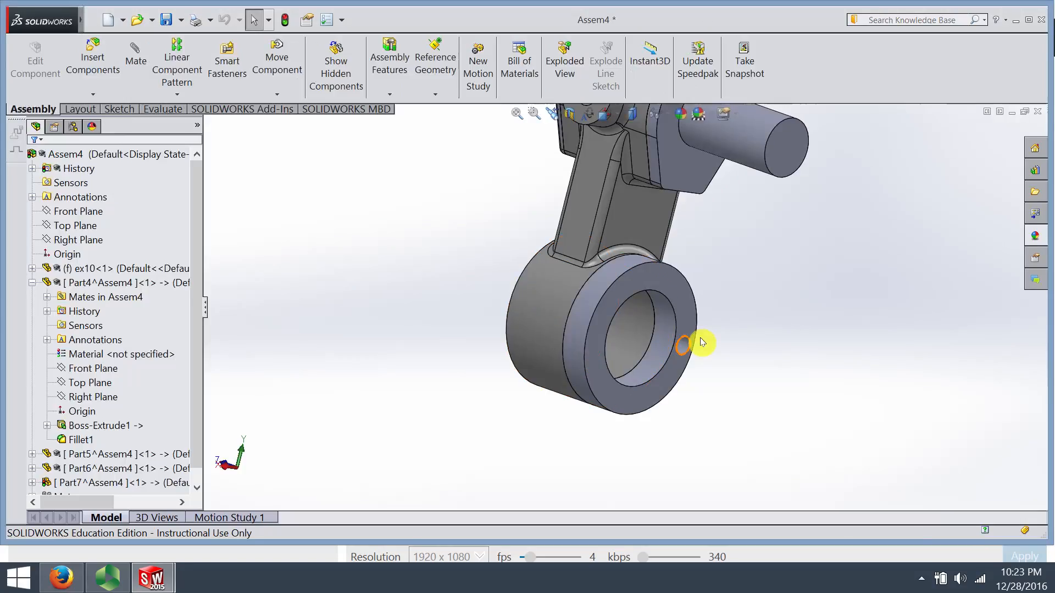
Sketch a circle about 0.065 in in radius on the ring's front face, across the bore from its existing small hole, as an assembly-level sketch.
scroll(651, 303, up, 4)
scroll(645, 296, down, 2)
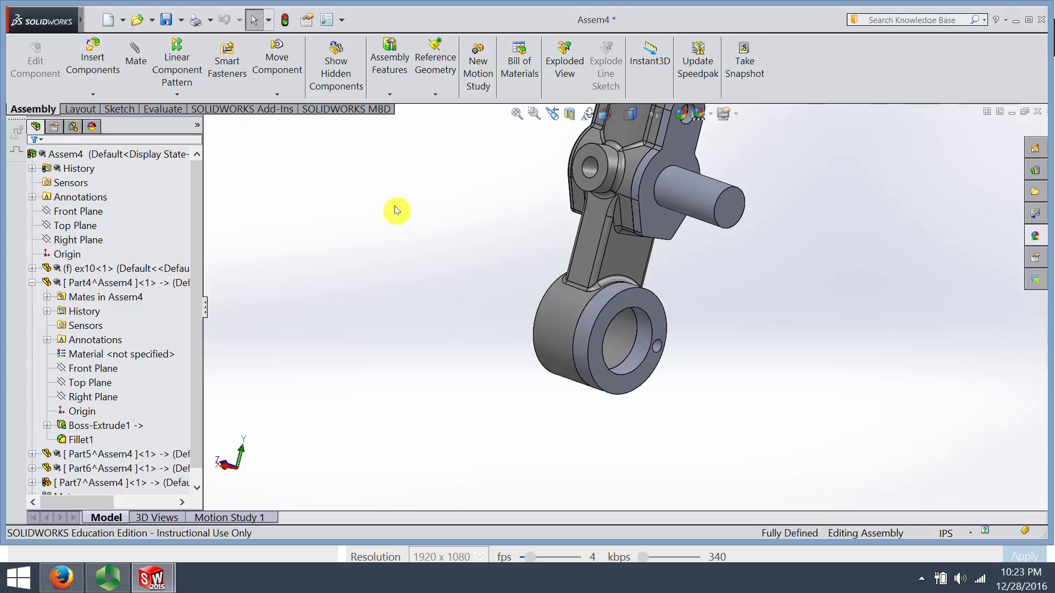
click(599, 342)
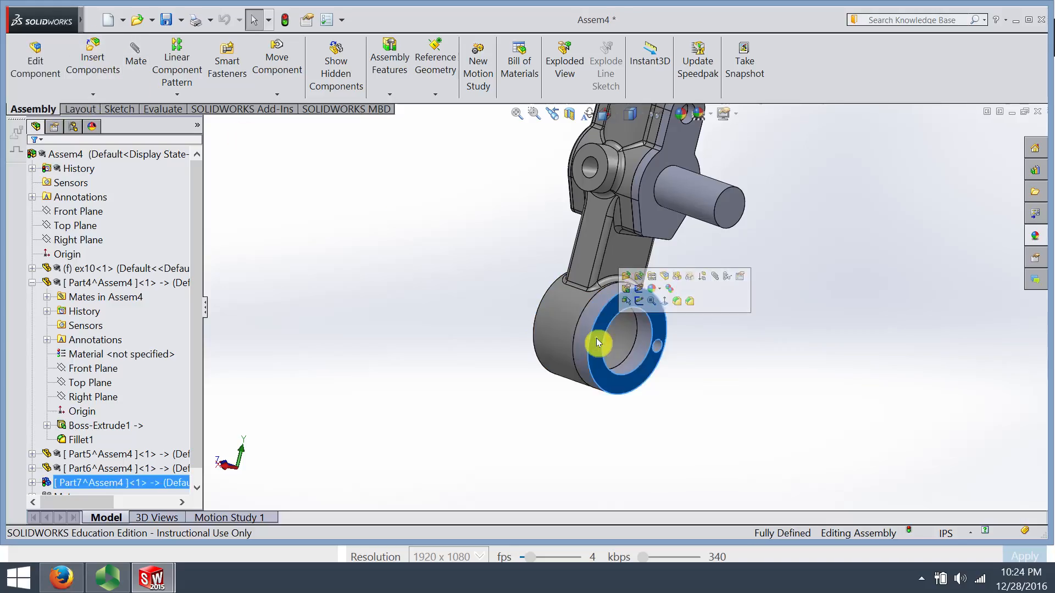
click(640, 302)
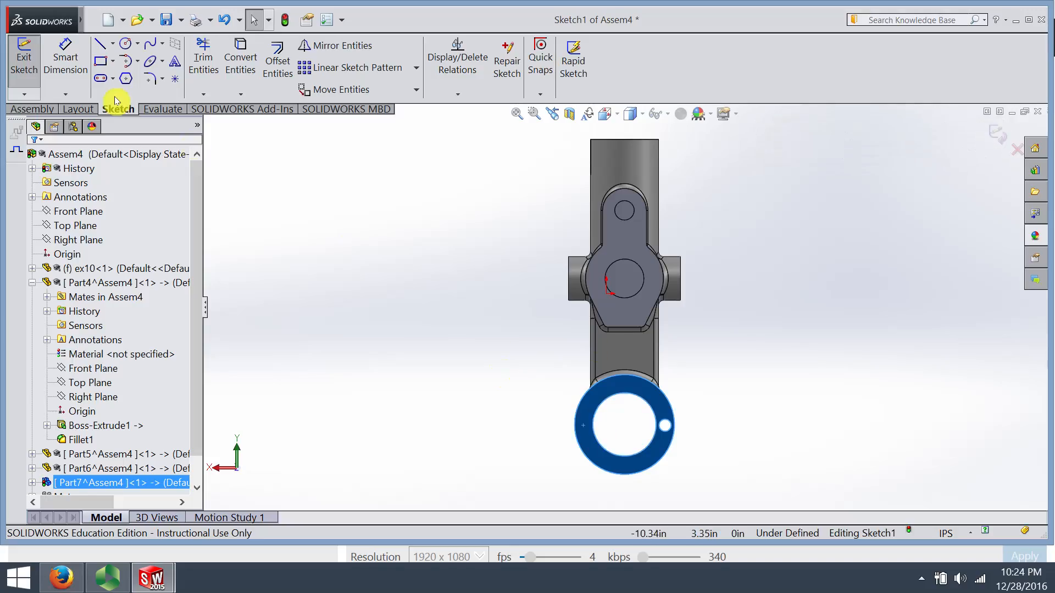
click(126, 44)
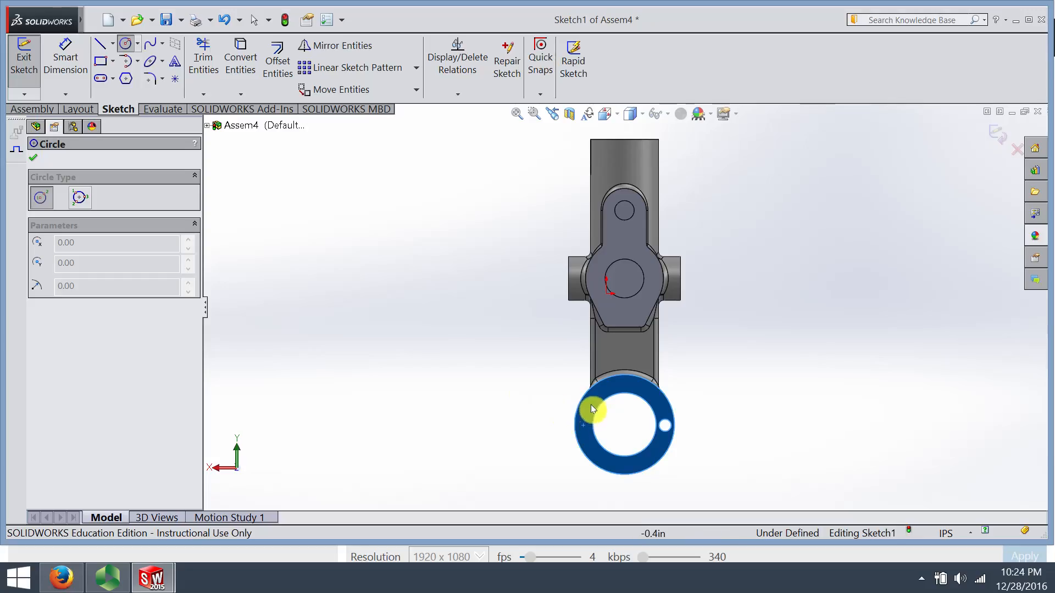
scroll(594, 406, down, 5)
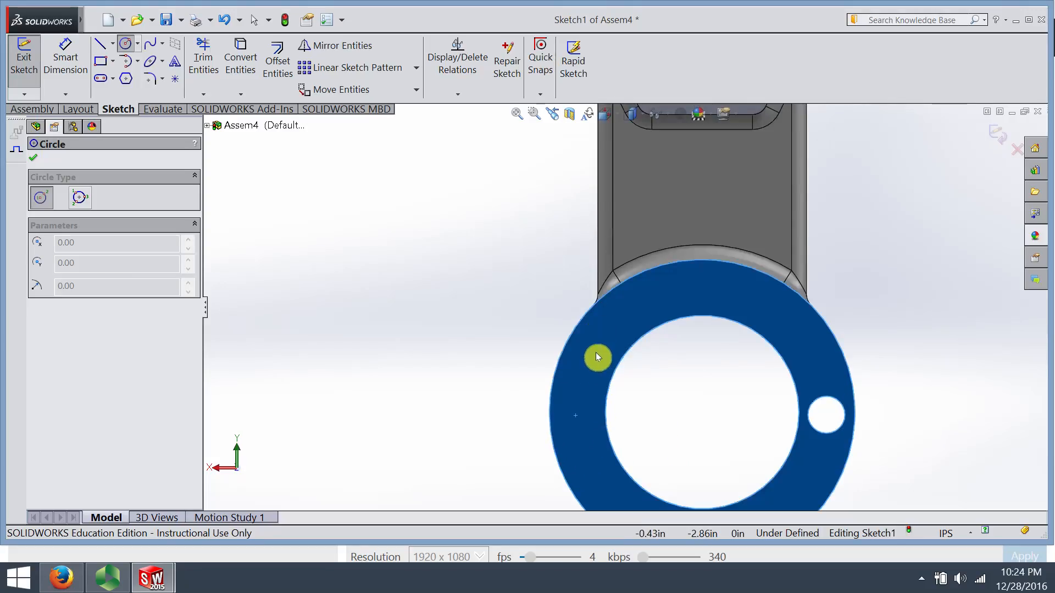
drag(595, 352, 598, 359)
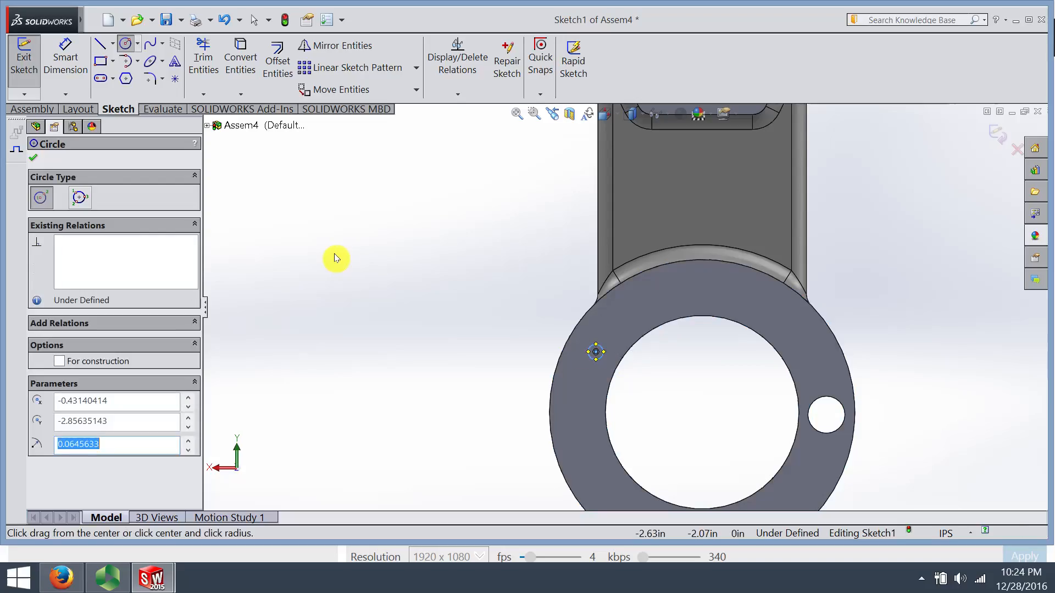
Cut the small circle through the ring into ex10's bottom boss as an assembly-level extruded cut, blind depth about 0.98 in.
scroll(346, 277, up, 4)
middle_drag(349, 281, 386, 314)
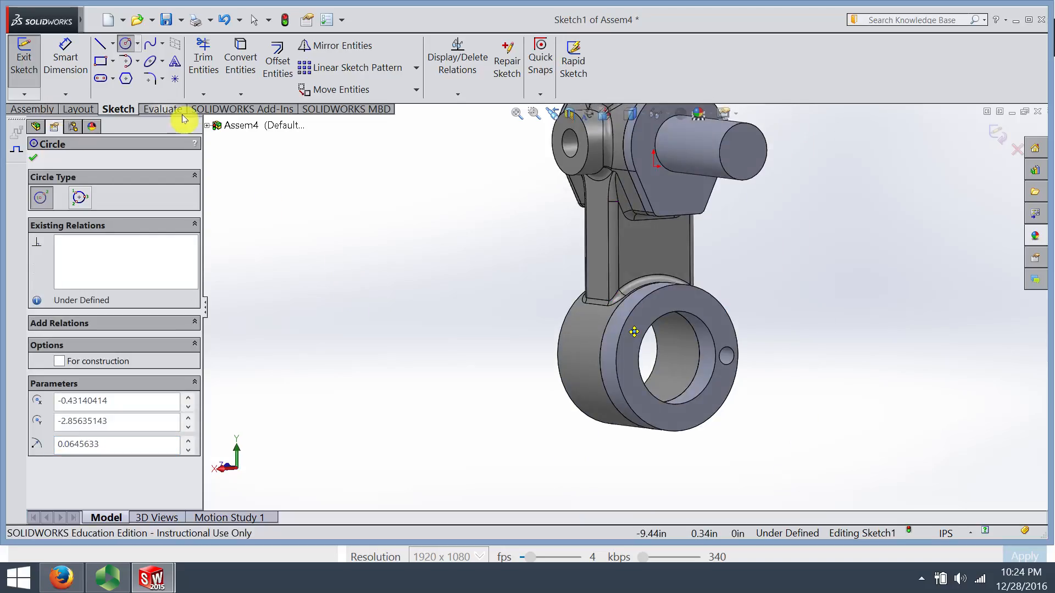
click(32, 109)
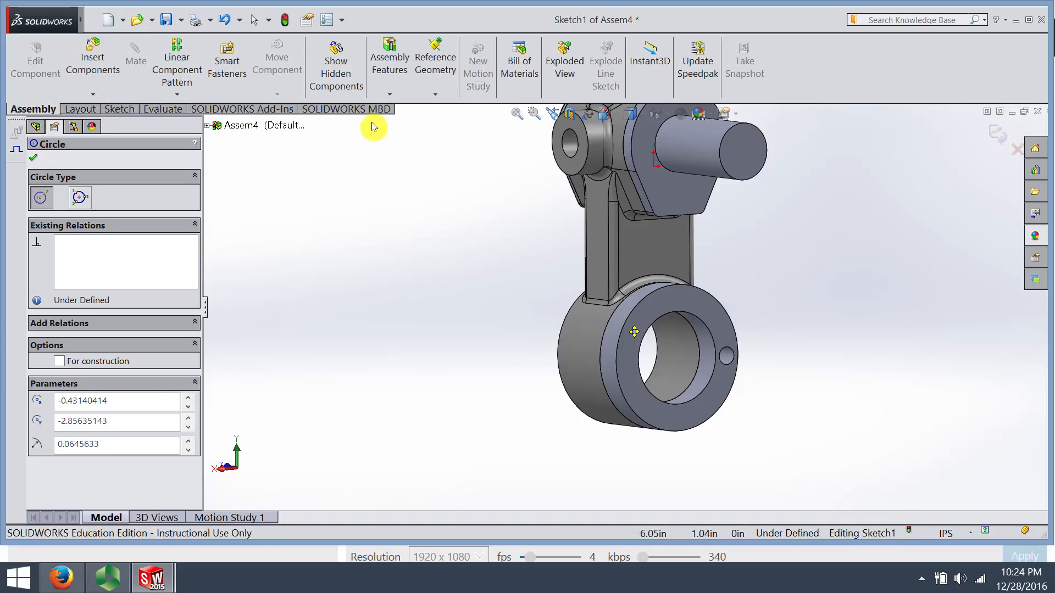
click(392, 95)
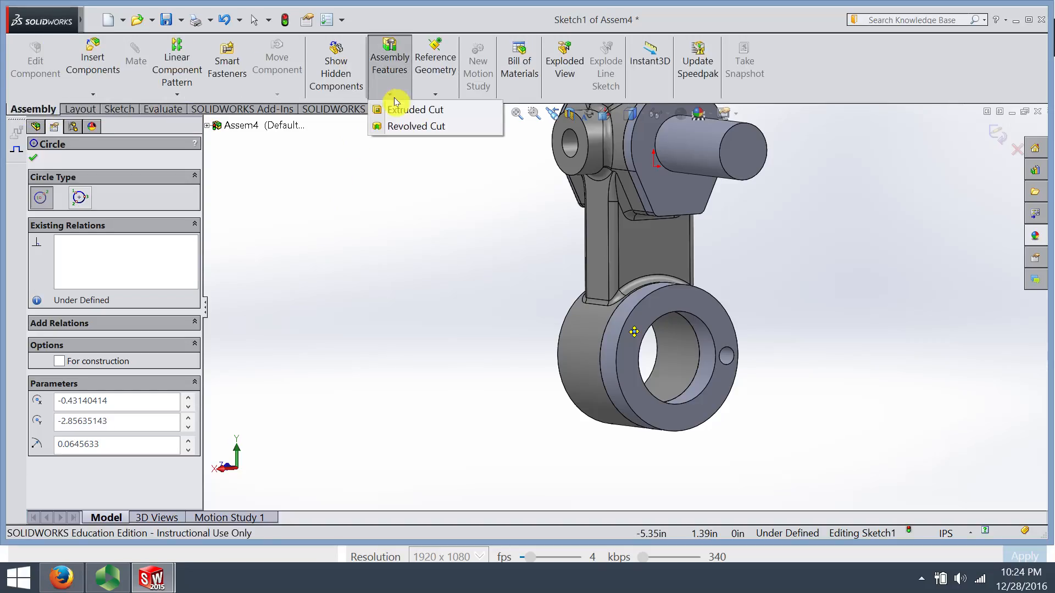
click(451, 116)
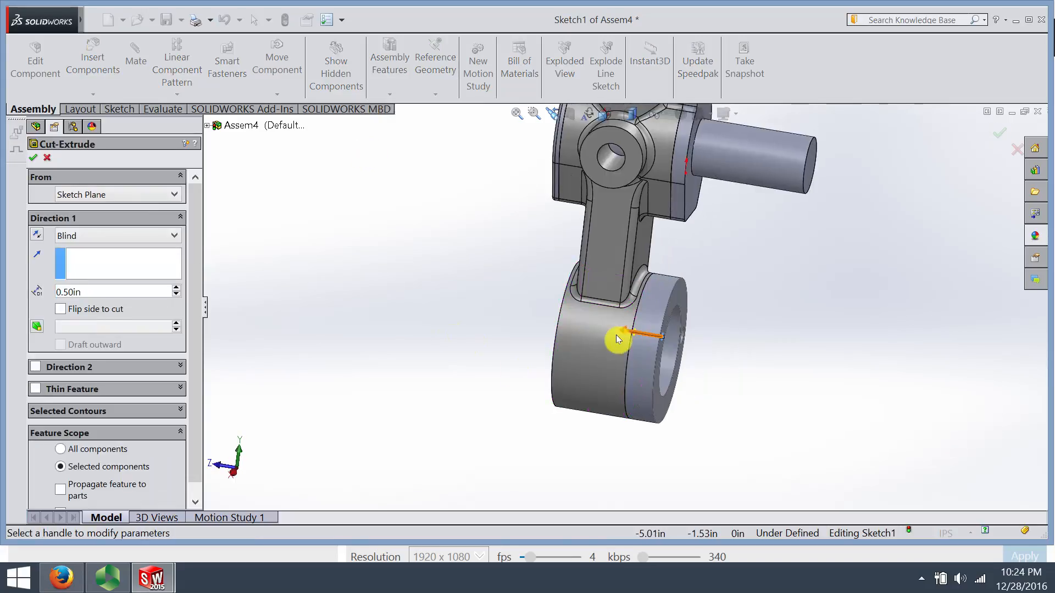
click(617, 334)
click(603, 331)
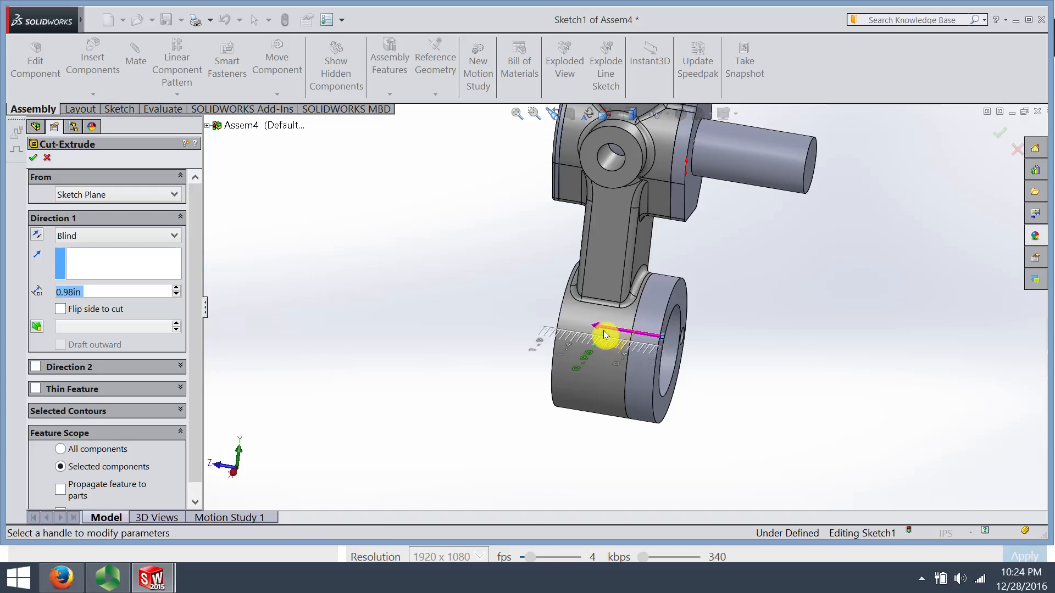
click(33, 158)
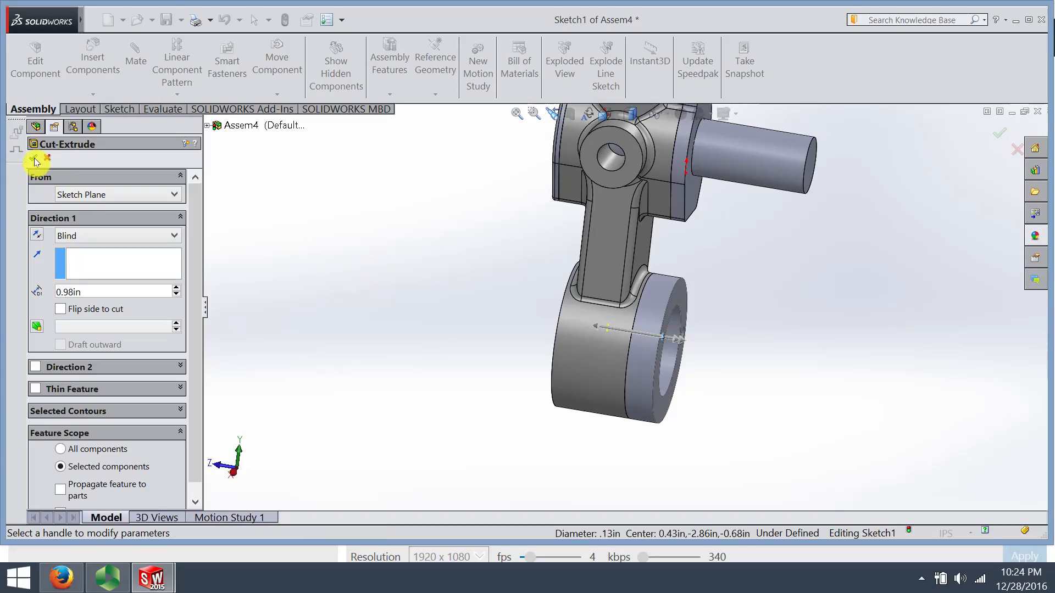
Examine the new cut in the assembly and open the ring part Part7^Assem4 separately to check whether it carries the cut, closing it again.
key(ctrl+1)
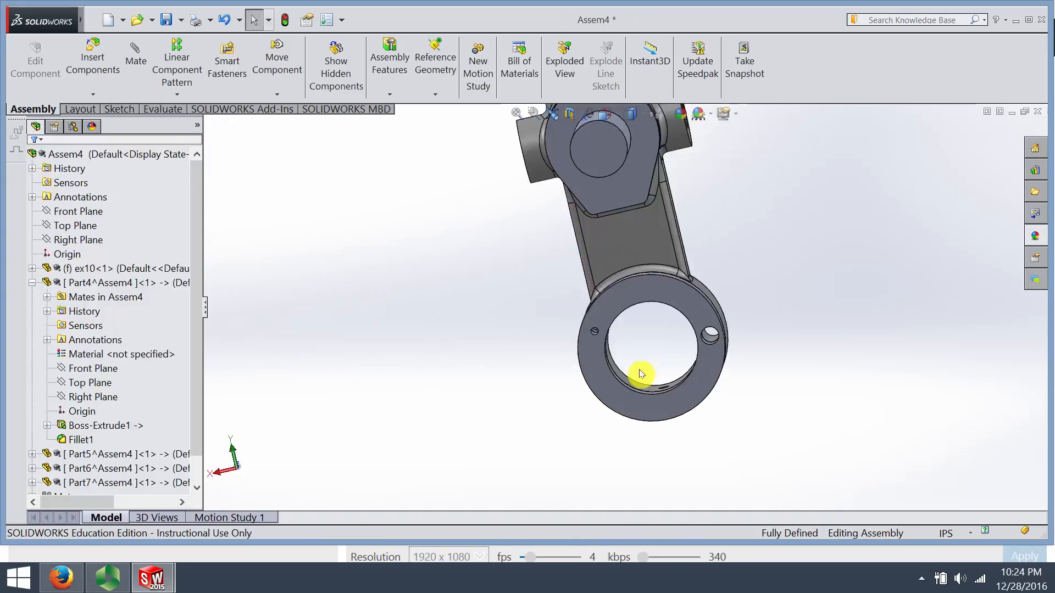
scroll(641, 370, down, 5)
scroll(569, 262, up, 2)
middle_drag(568, 266, 608, 297)
scroll(608, 297, up, 2)
scroll(605, 297, up, 3)
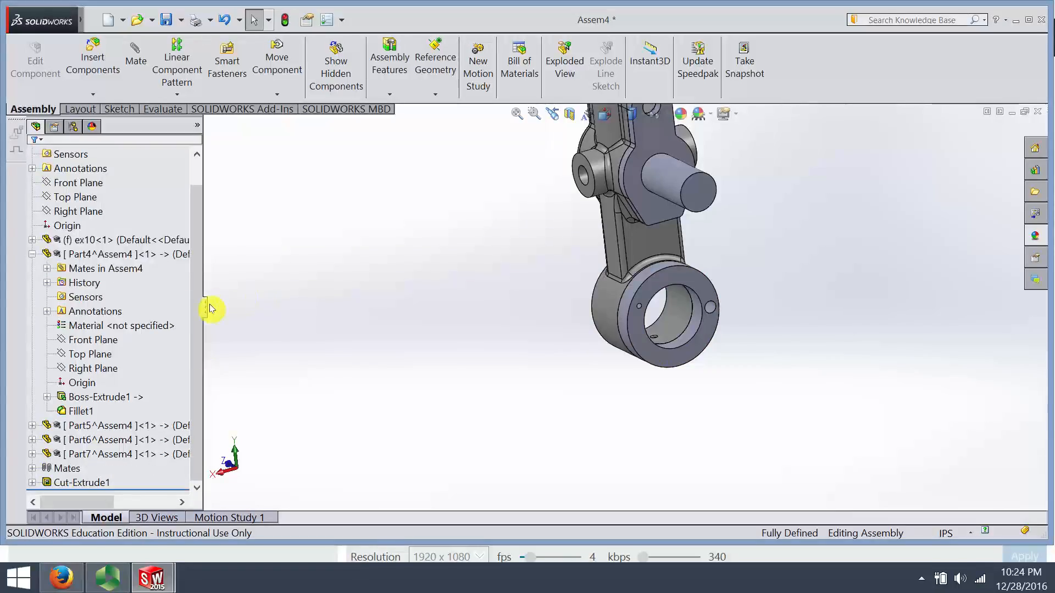
right_click(137, 459)
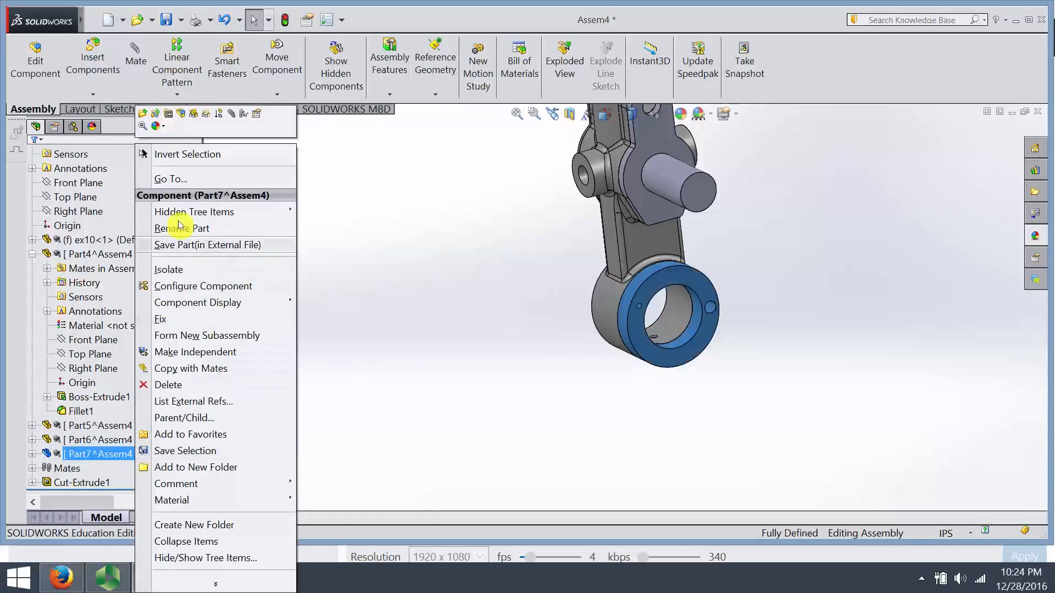
click(144, 119)
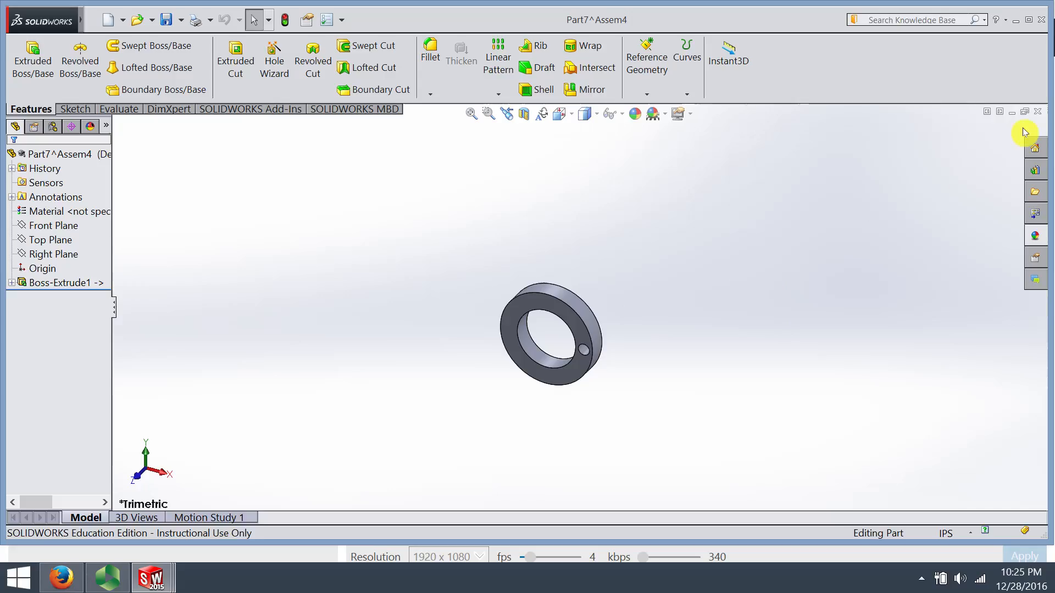
click(1039, 113)
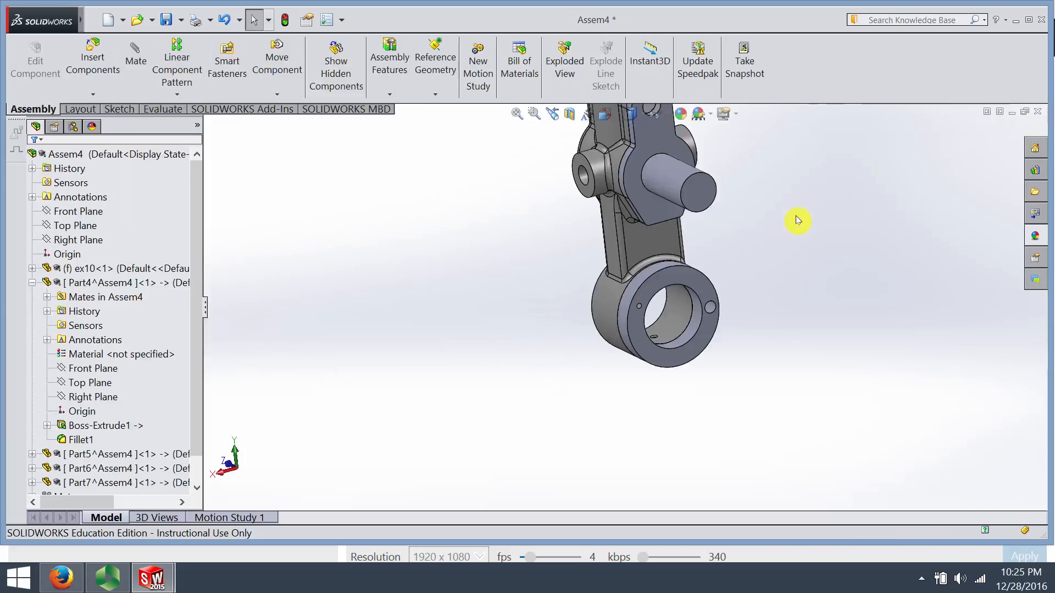
Examine the assembly-level hole across the ring and ex10's bottom boss, and review the whole assembly with its cover plate and shaft.
scroll(678, 301, down, 5)
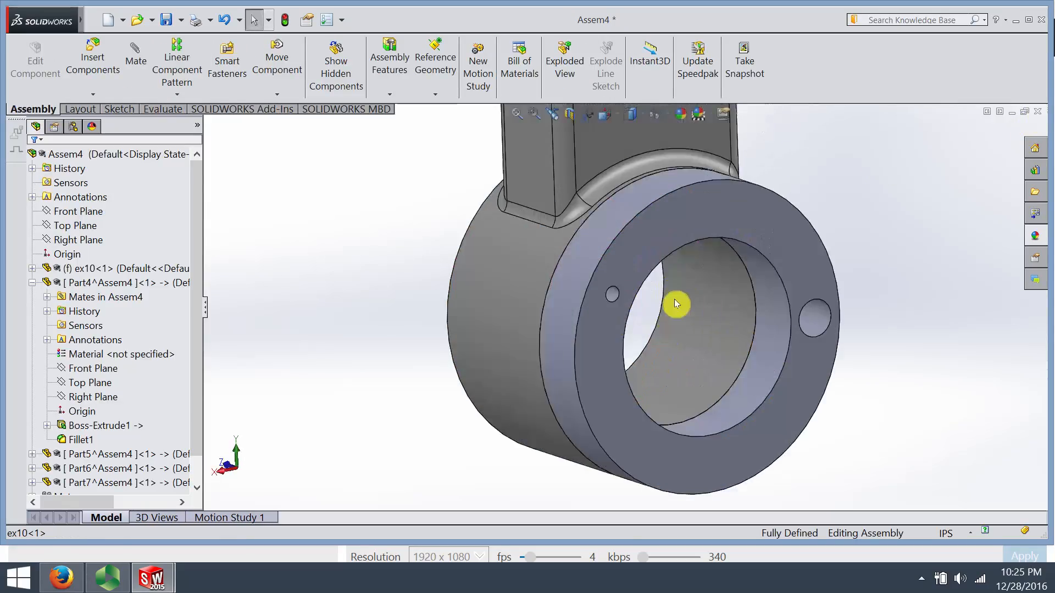
middle_drag(612, 302, 530, 286)
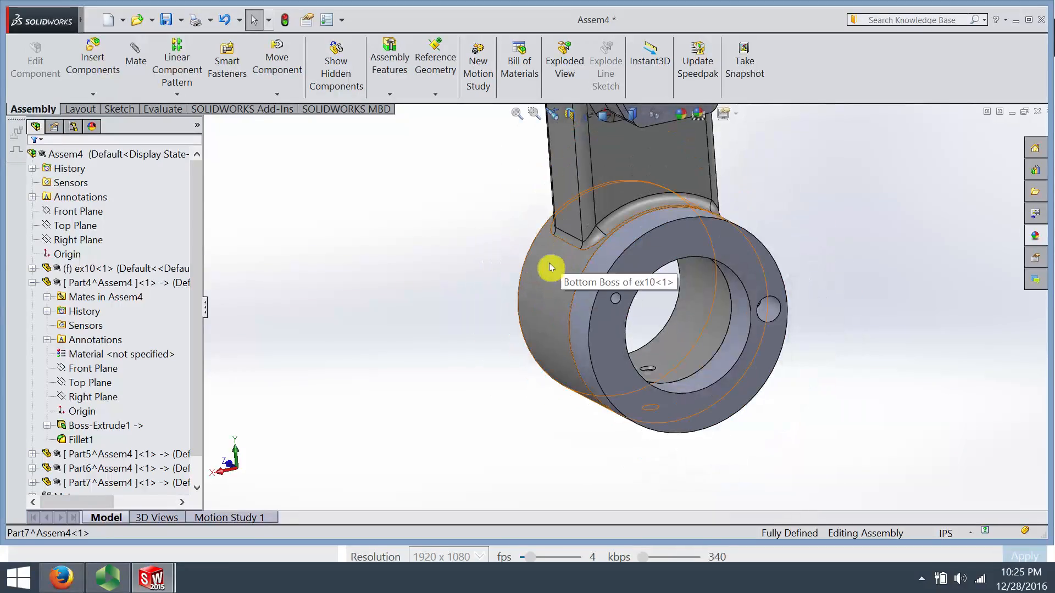
click(546, 273)
click(421, 243)
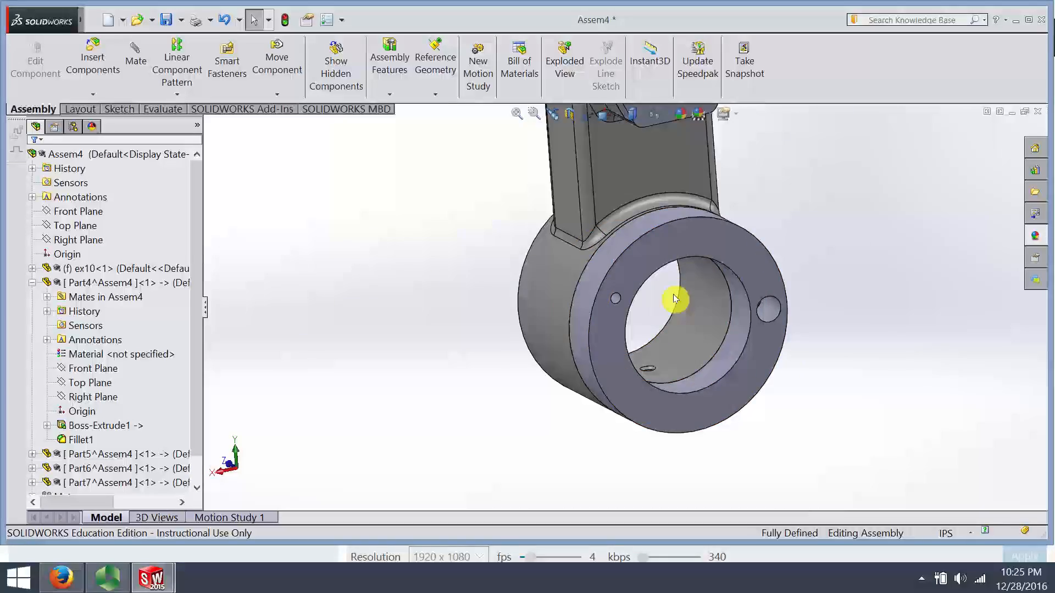
scroll(673, 297, up, 3)
scroll(615, 301, down, 2)
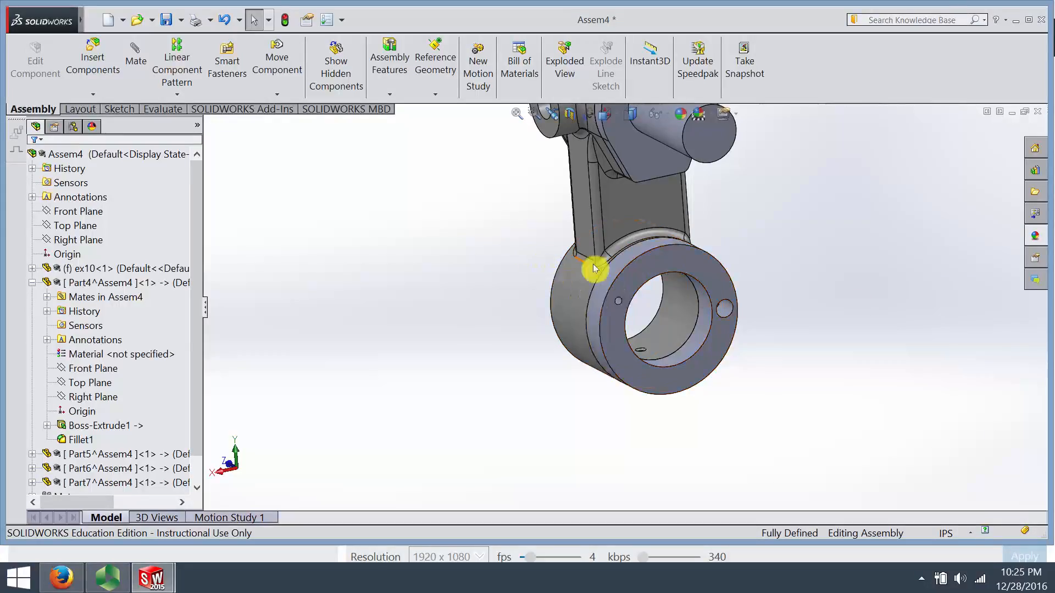
click(659, 256)
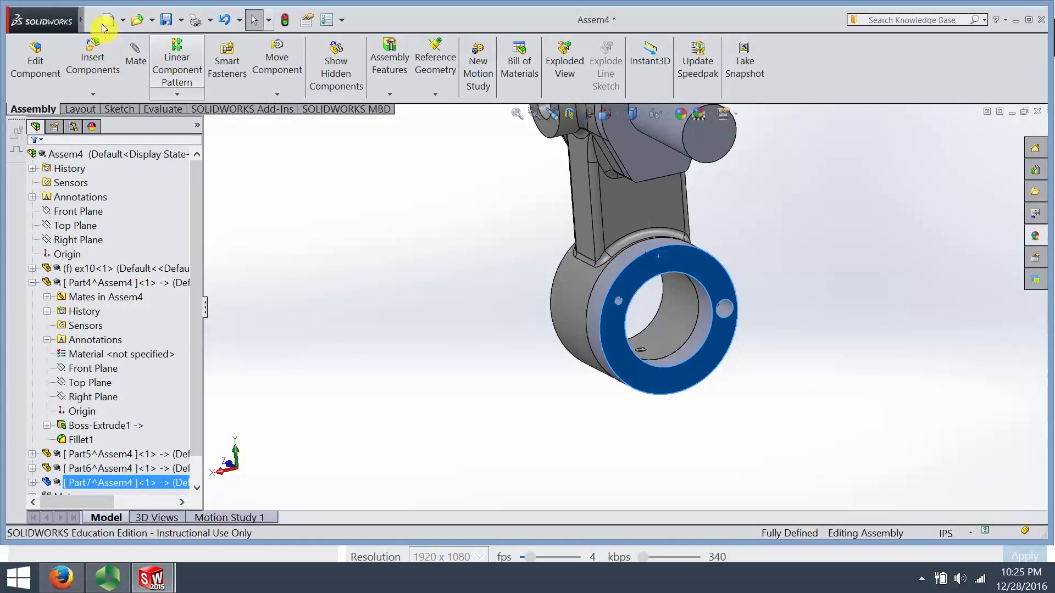
click(349, 216)
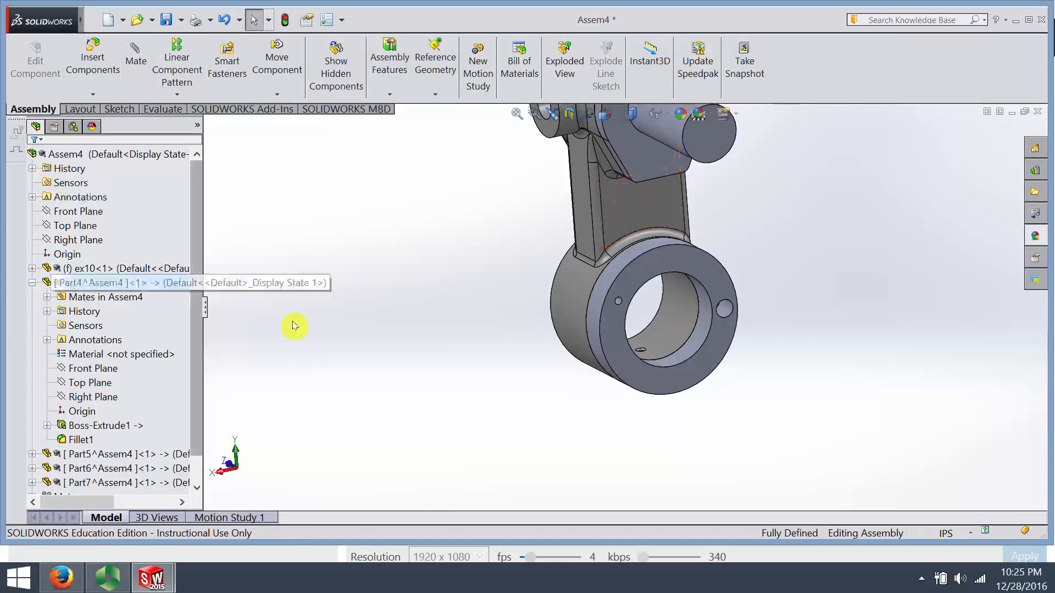
scroll(624, 307, up, 3)
scroll(617, 169, up, 3)
scroll(617, 181, down, 3)
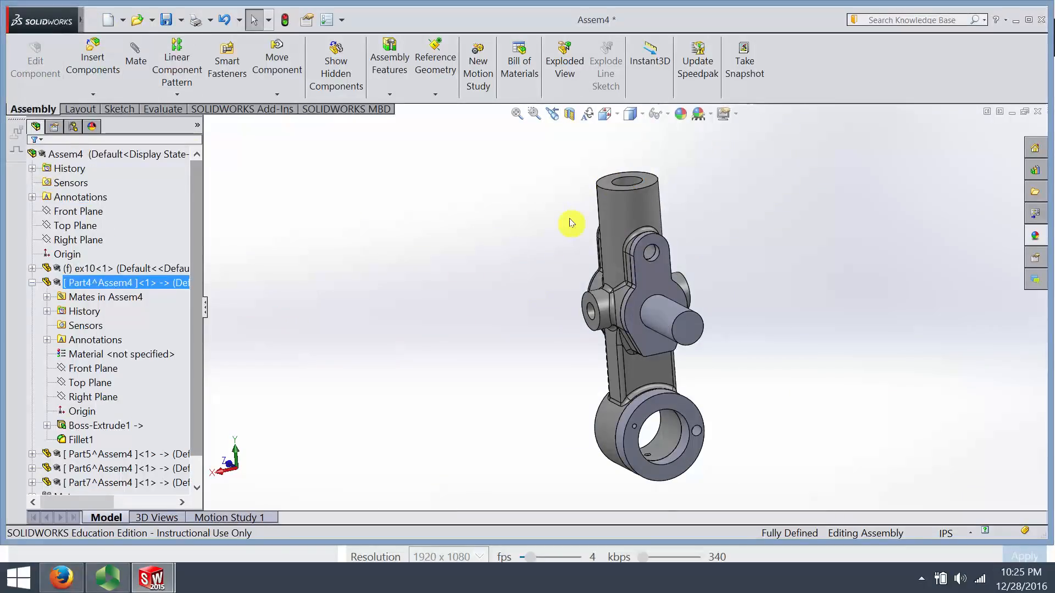